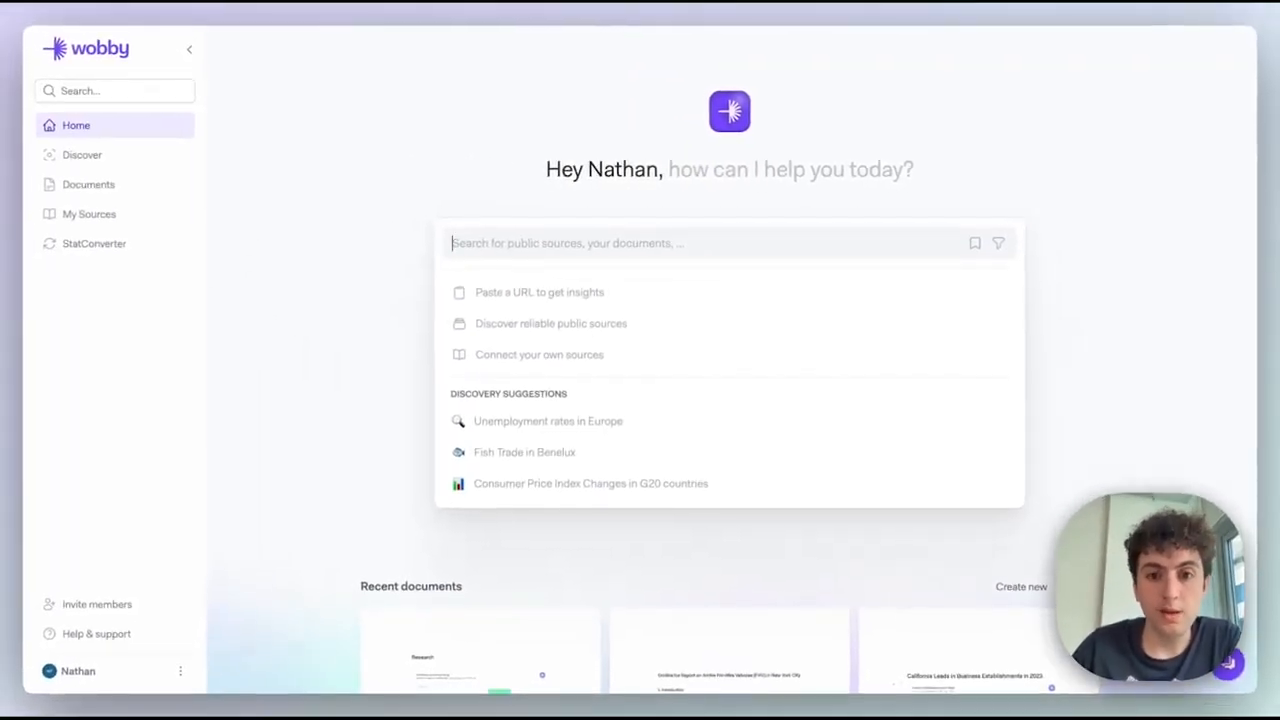
# - Open the page for connecting your own sources and look over the available source types
pyautogui.scroll(-2, 340, 330)
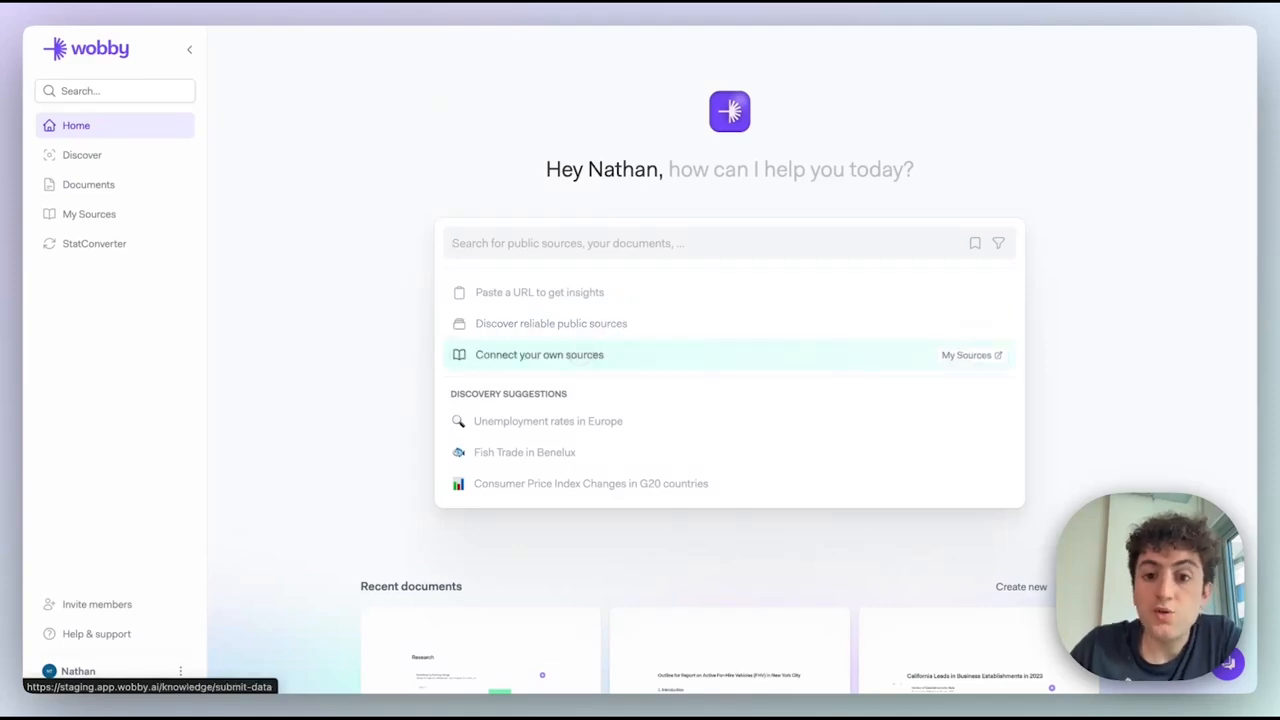
pyautogui.click(575, 354)
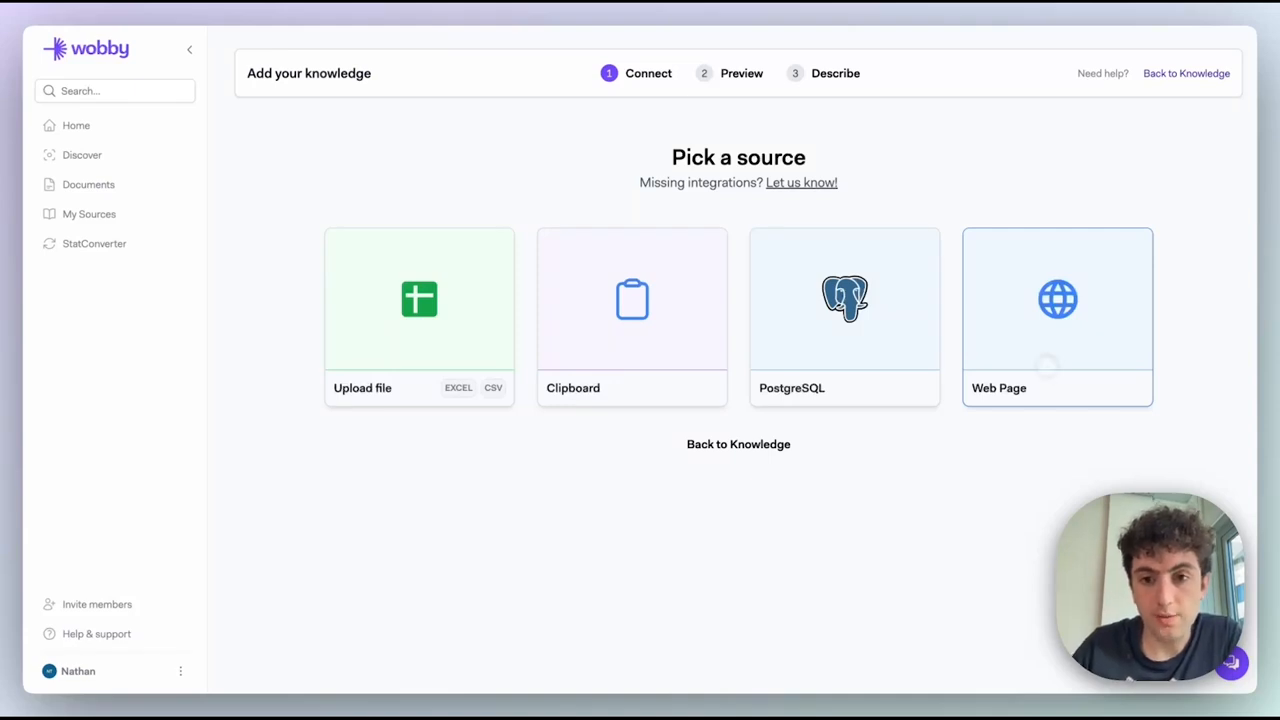
# - From the home page, ask Wobby about "Women in national parliaments in Scandinavia"
pyautogui.click(160, 122)
pyautogui.write('Wome')
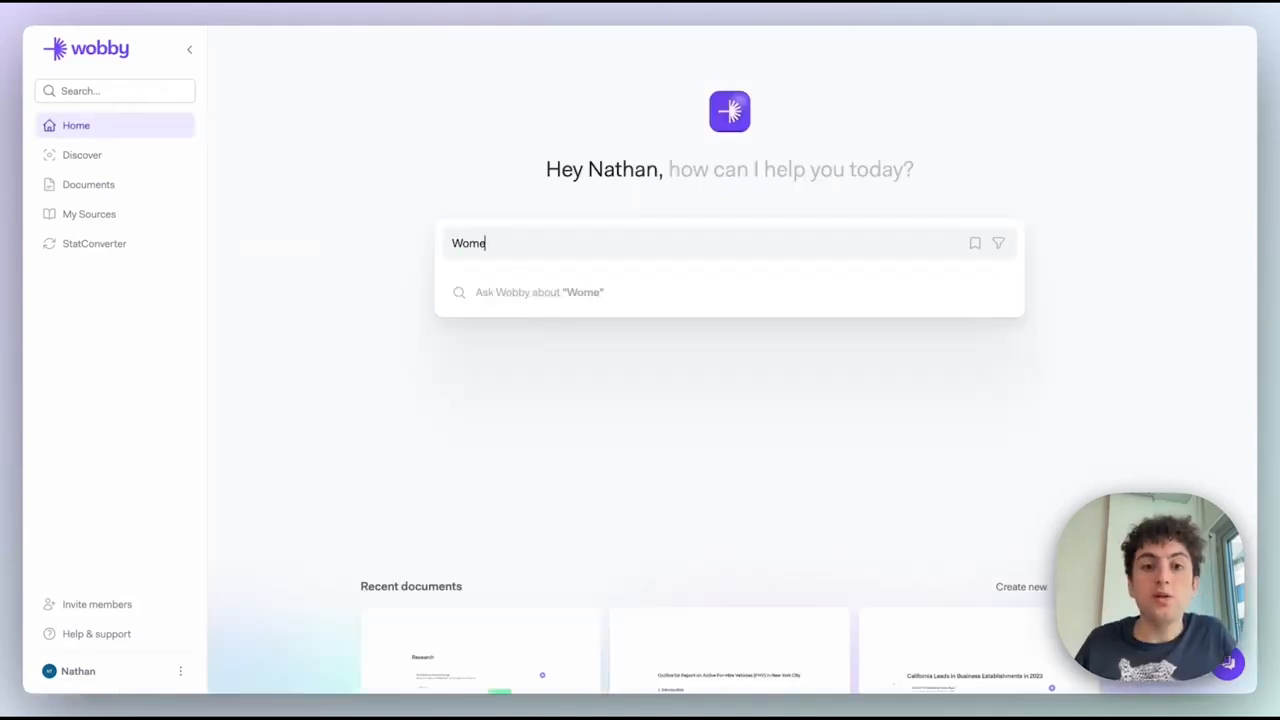
pyautogui.write('n in')
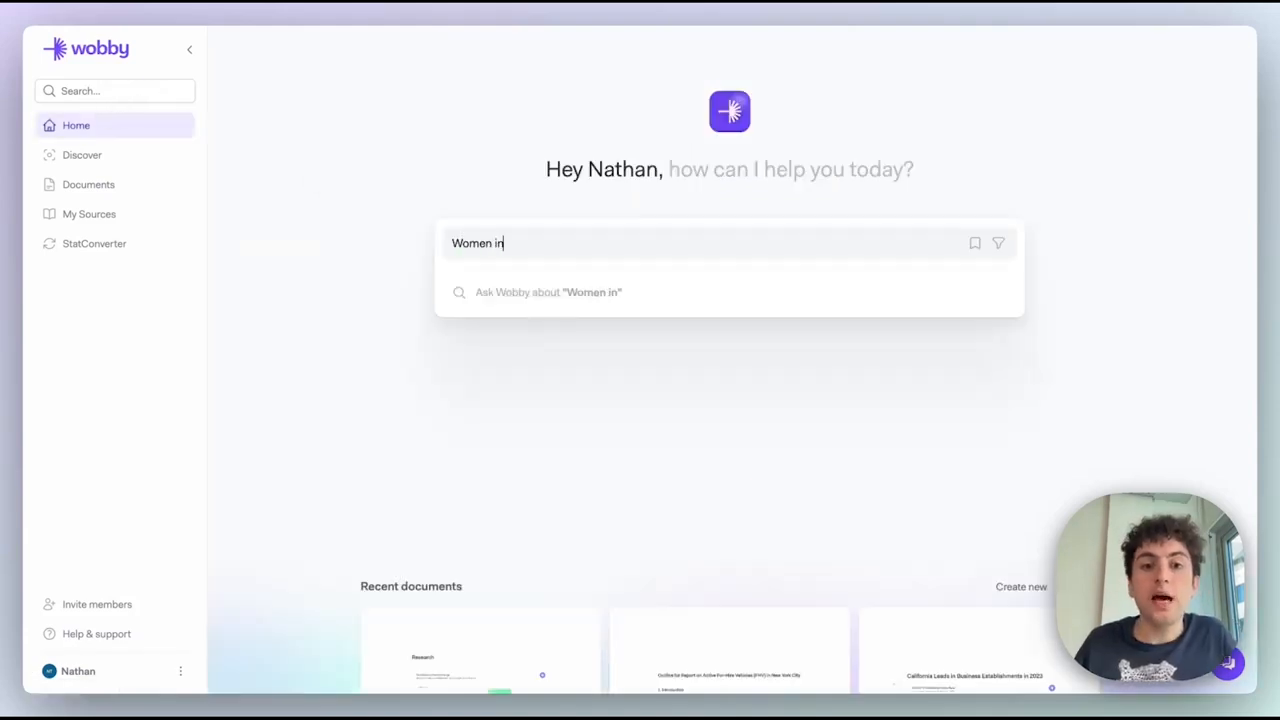
pyautogui.write(' national parliamen')
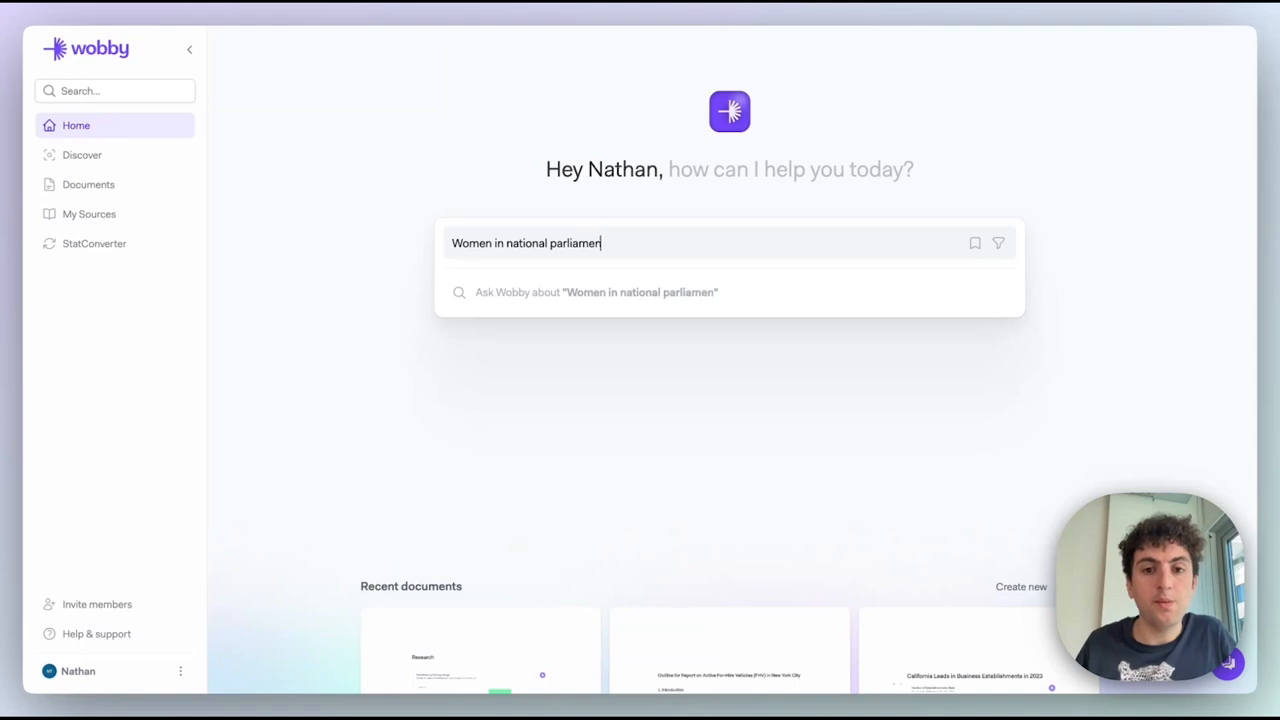
pyautogui.write('ts in Sca')
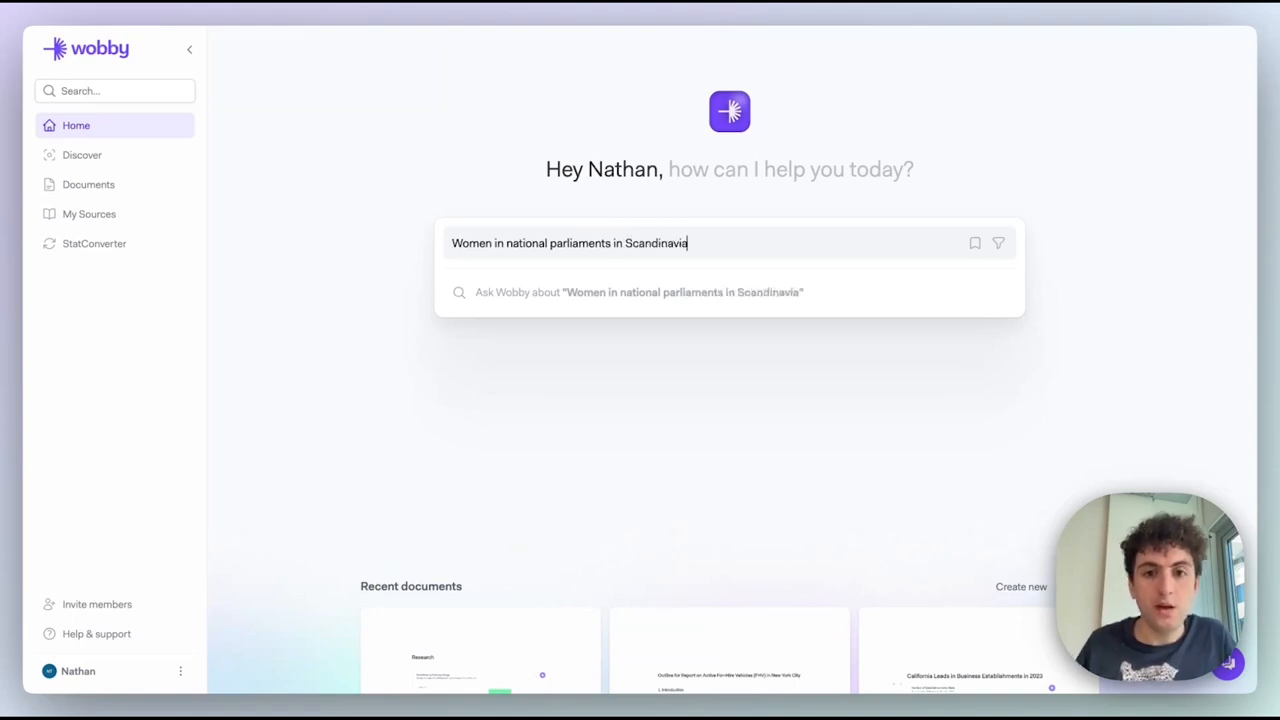
pyautogui.write('ndinavia')
pyautogui.press('Return')
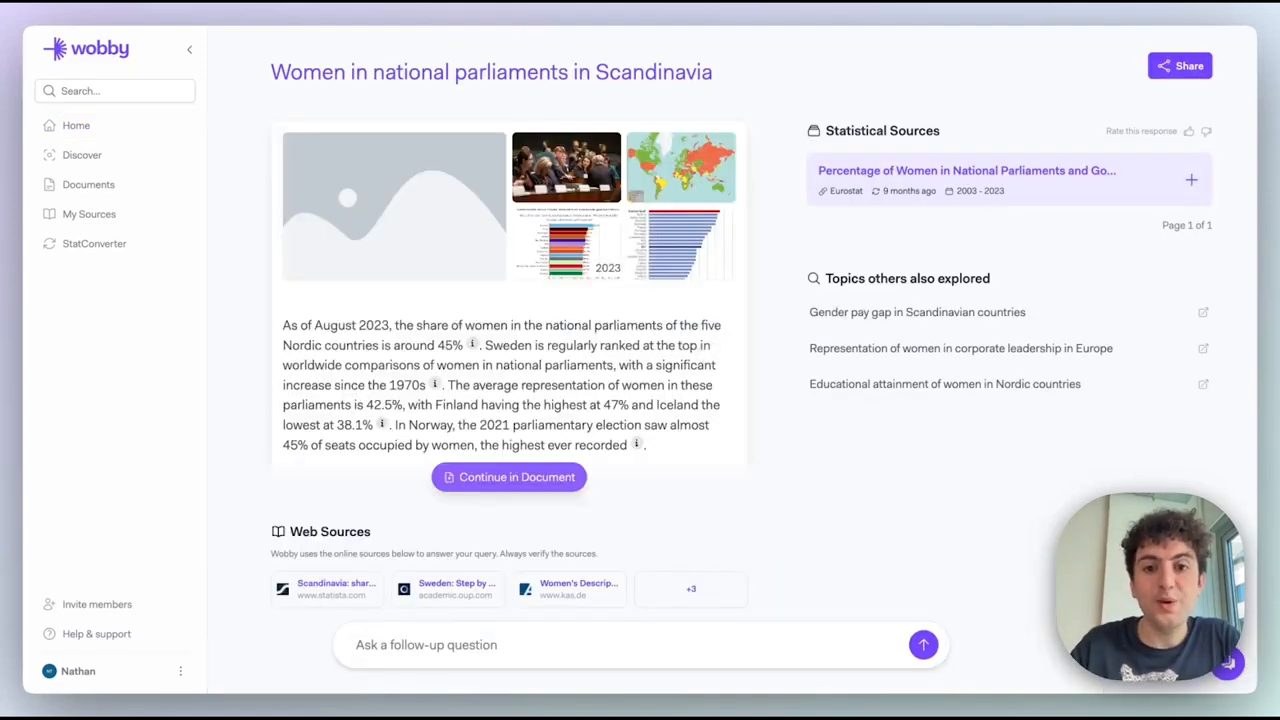
# - Show the additional web sources and preview the Eurostat dataset on the percentage of women in national parliaments
pyautogui.scroll(-1, 640, 360)
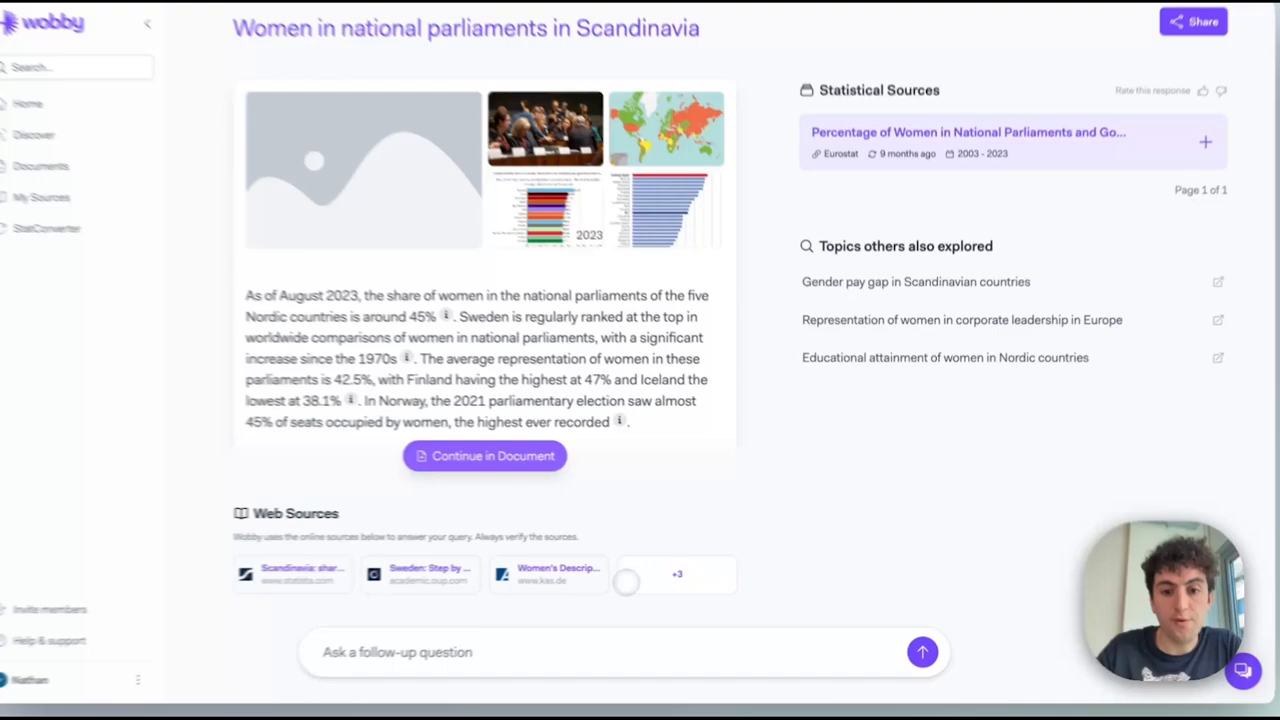
pyautogui.click(657, 576)
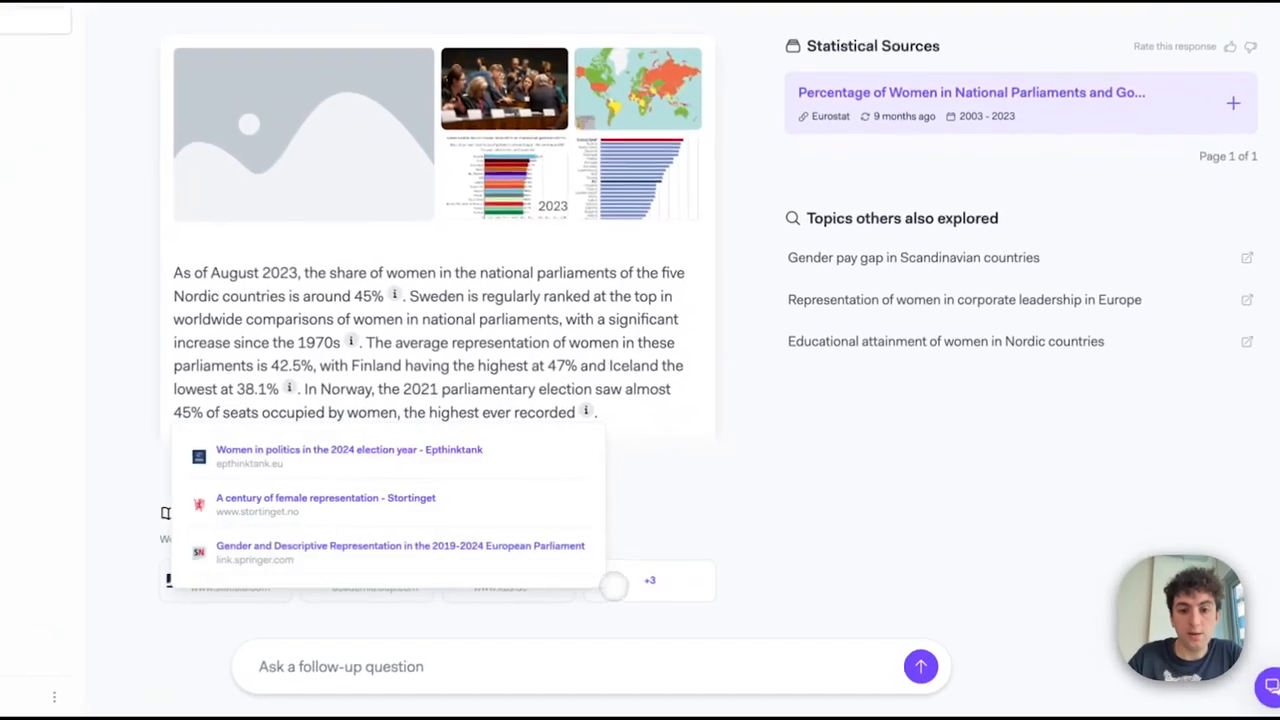
pyautogui.scroll(1, 760, 397)
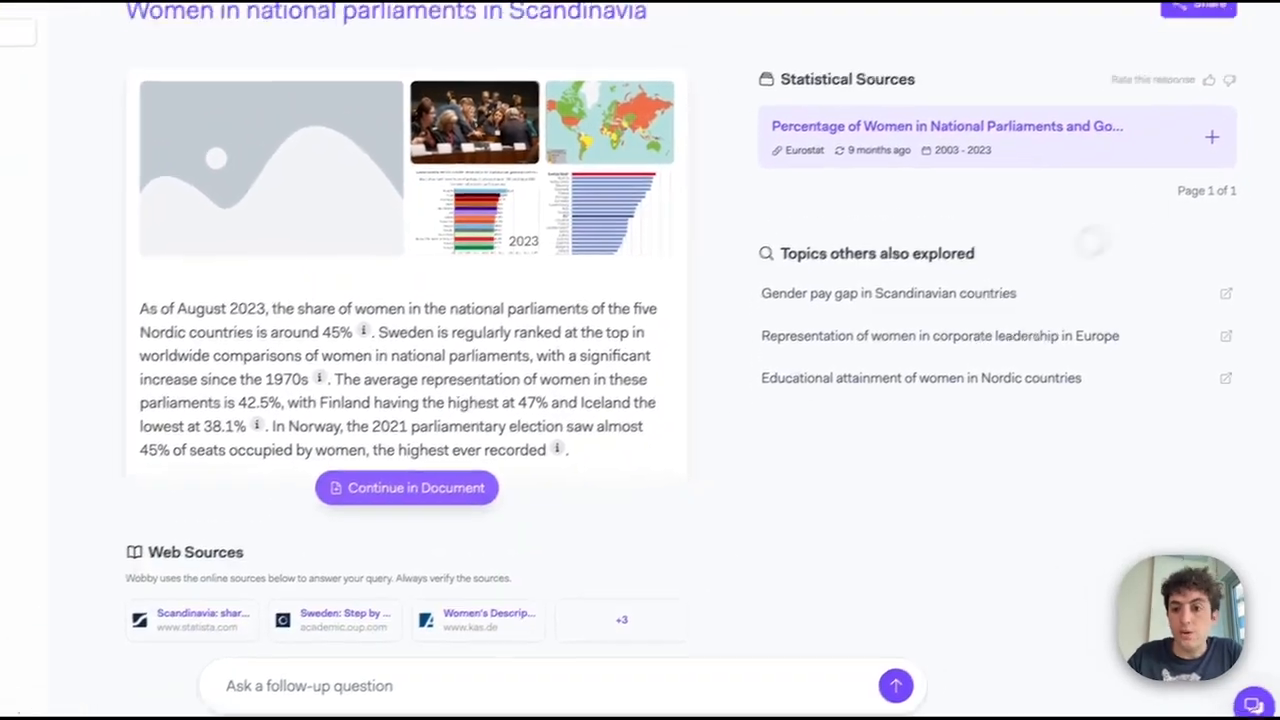
pyautogui.click(1180, 159)
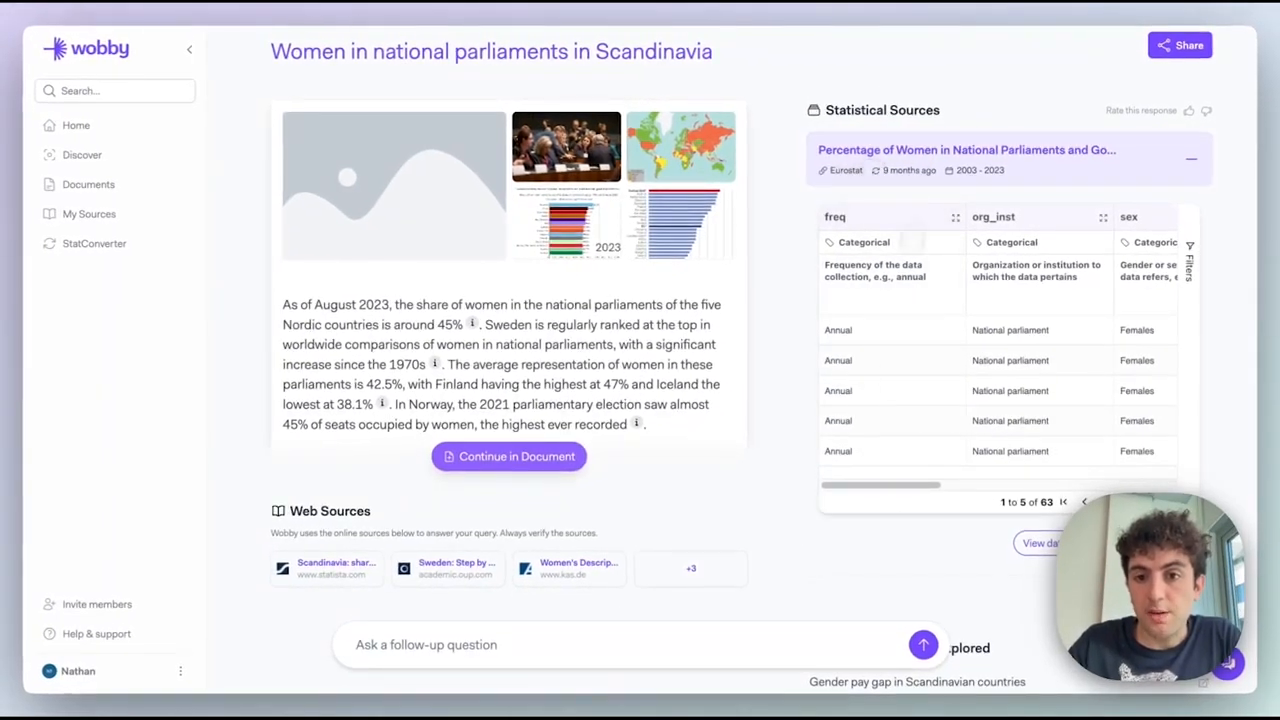
pyautogui.moveTo(876, 485)
pyautogui.mouseDown()
pyautogui.moveTo(892, 485)
pyautogui.moveTo(886, 457)
pyautogui.moveTo(1096, 455)
pyautogui.moveTo(1030, 474)
pyautogui.moveTo(880, 474)
pyautogui.mouseUp()
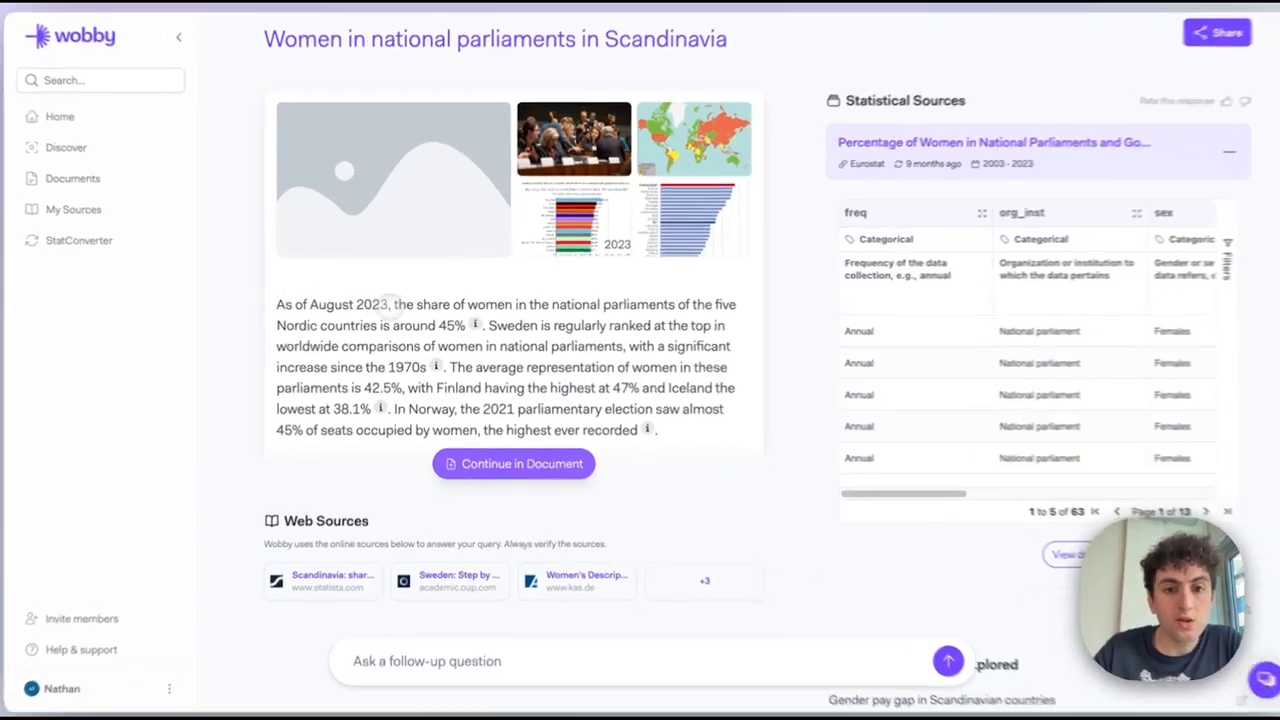
# - Read the generated answer on women in Nordic parliaments along with its inline citations
pyautogui.moveTo(394, 304); pyautogui.dragTo(703, 305)
pyautogui.click(684, 312)
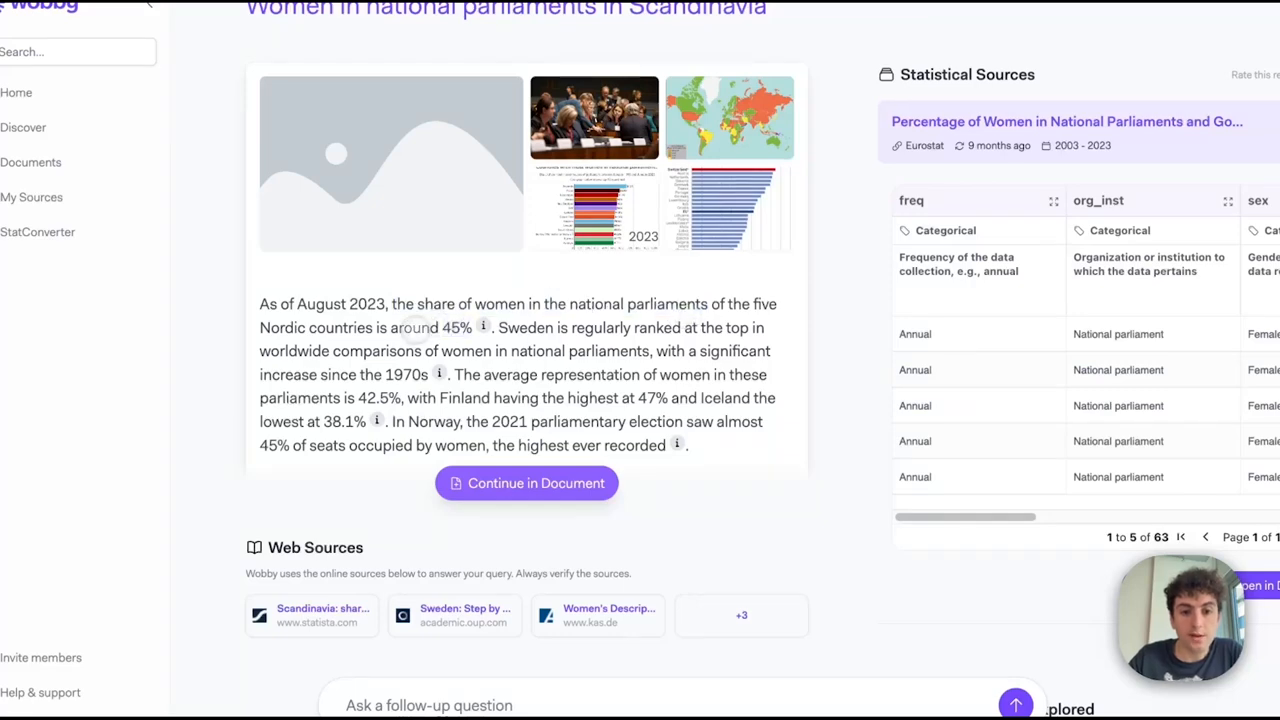
pyautogui.moveTo(466, 332)
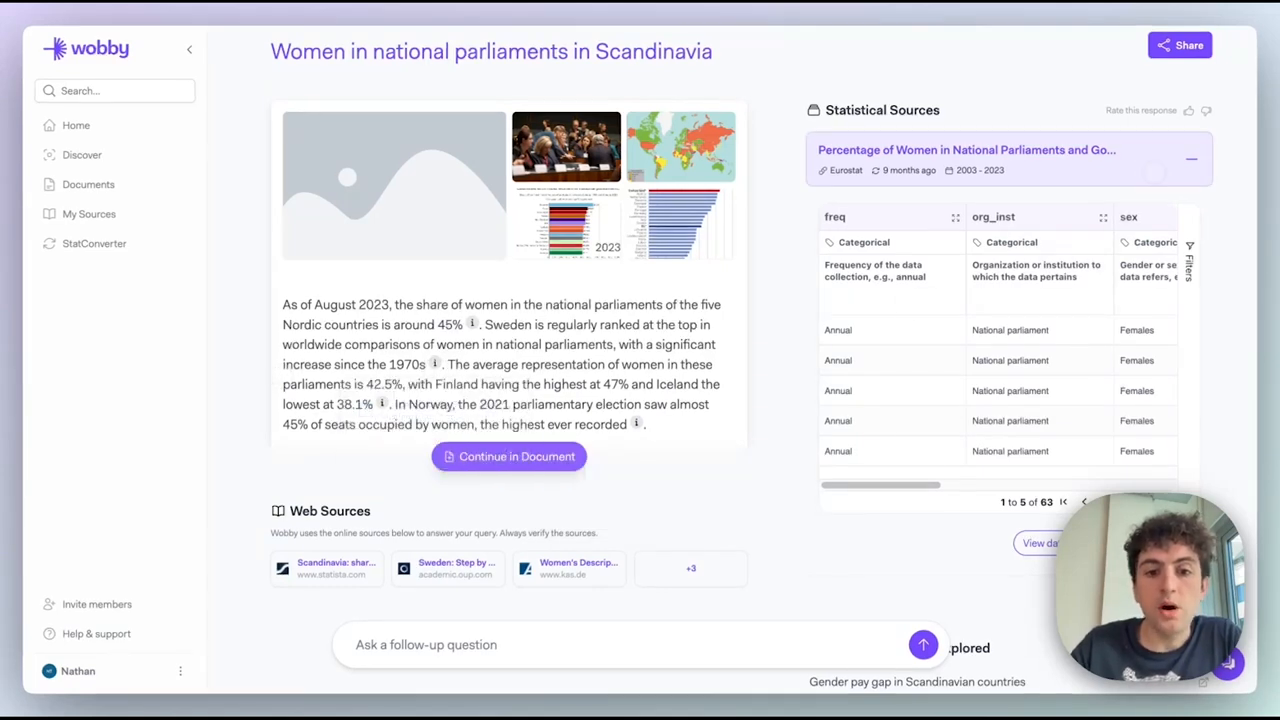
pyautogui.scroll(1, 818, 252)
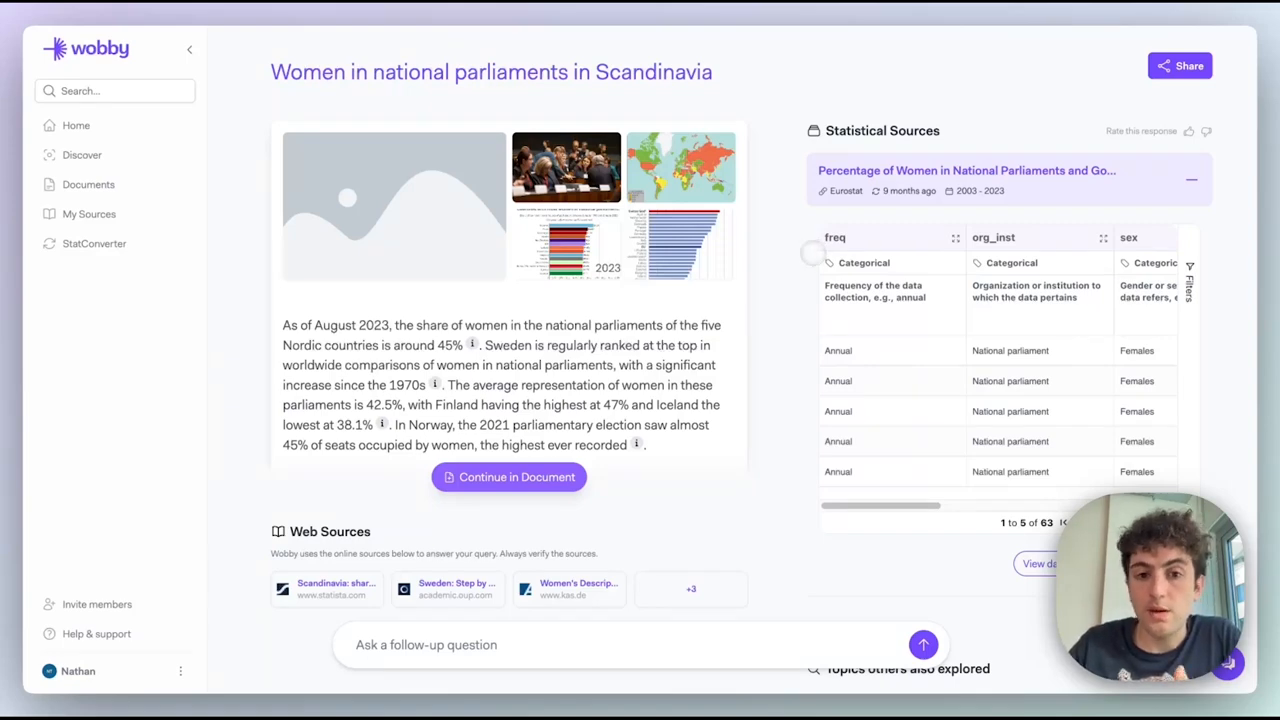
# - Continue the answer in a new document with cited web sources and the statistical dataset included
pyautogui.click(530, 478)
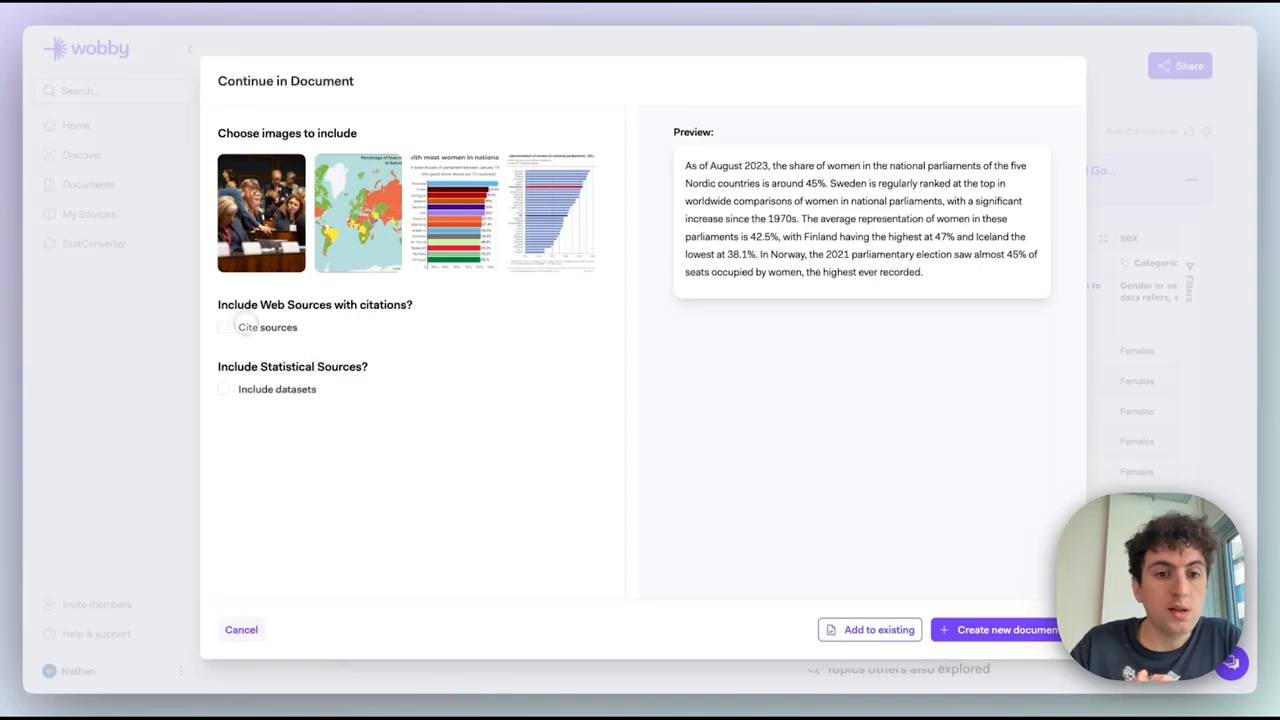
pyautogui.click(248, 328)
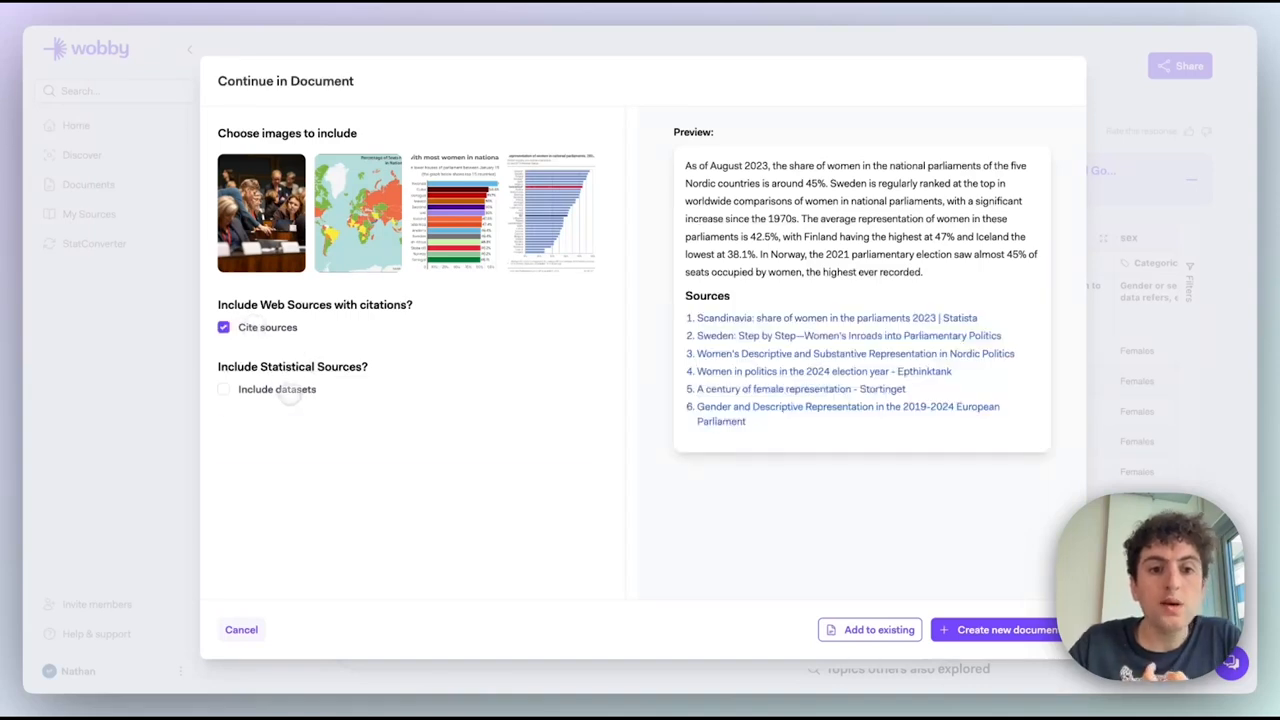
pyautogui.click(290, 392)
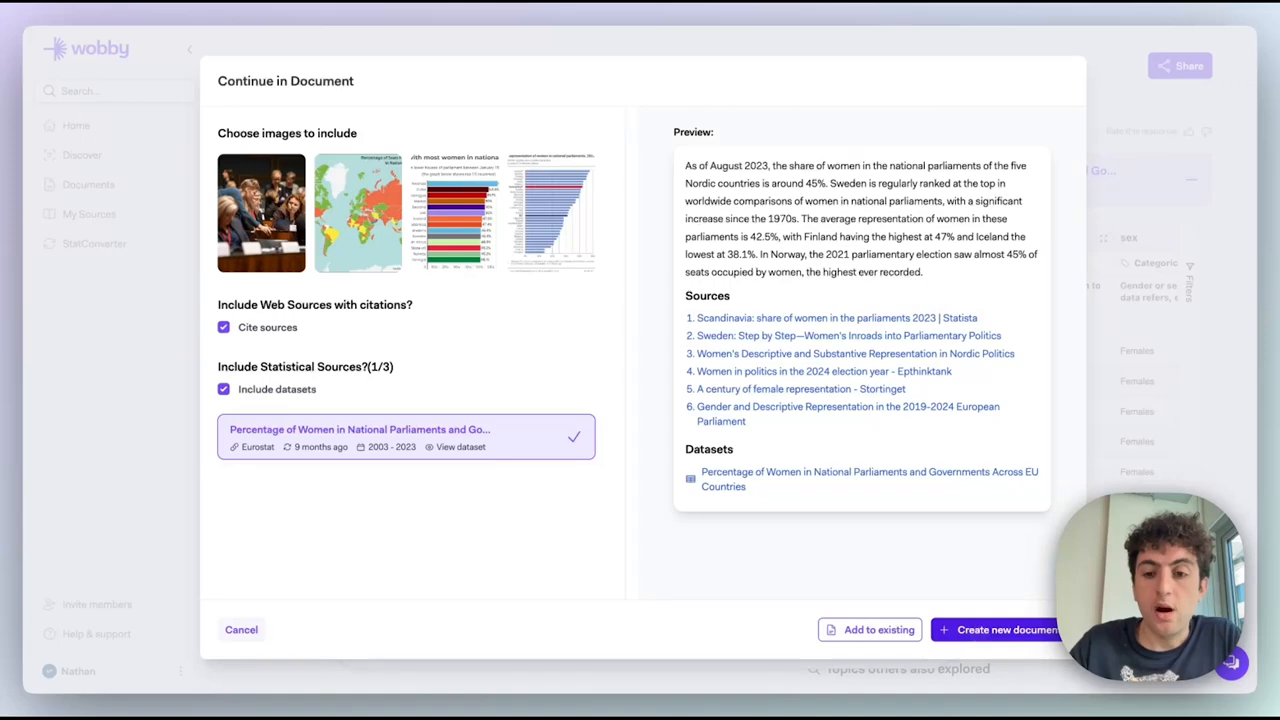
pyautogui.click(995, 629)
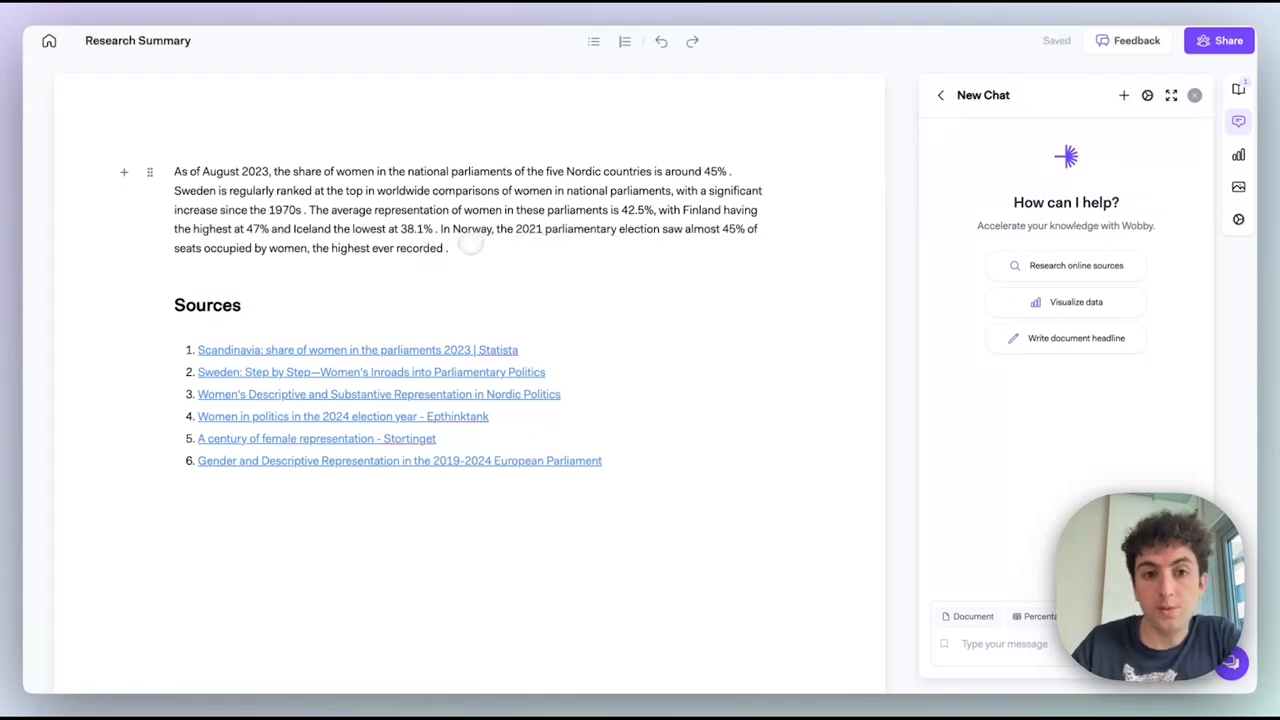
# - Look over the document's summary paragraph and its attached sources, including the options for adding a new source
pyautogui.moveTo(387, 172); pyautogui.dragTo(484, 256)
pyautogui.click(488, 260)
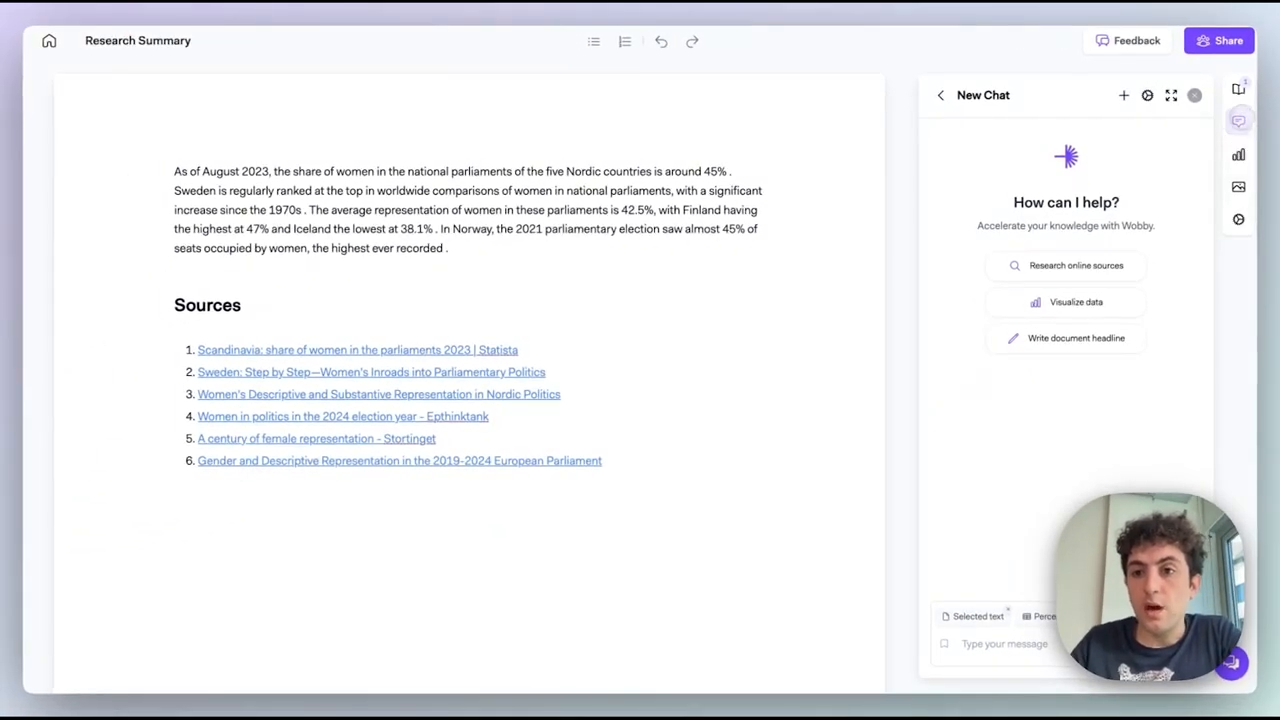
pyautogui.click(1238, 88)
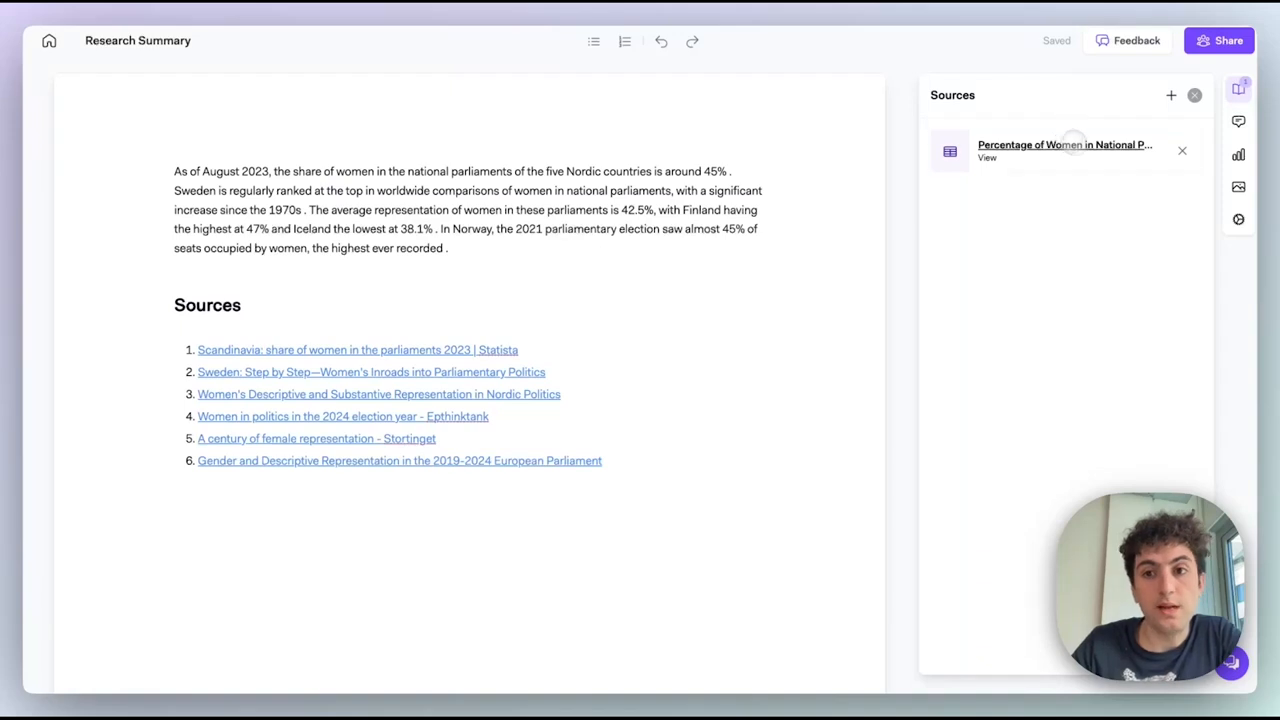
pyautogui.click(1171, 95)
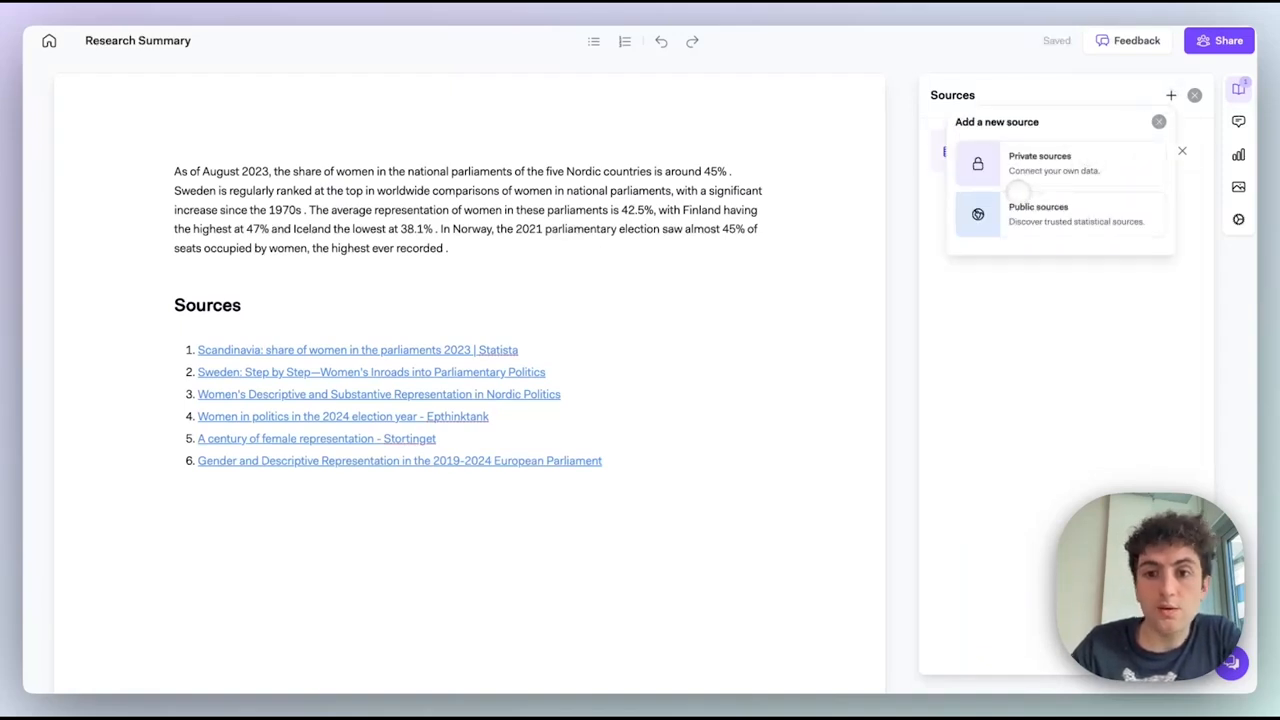
pyautogui.click(1049, 274)
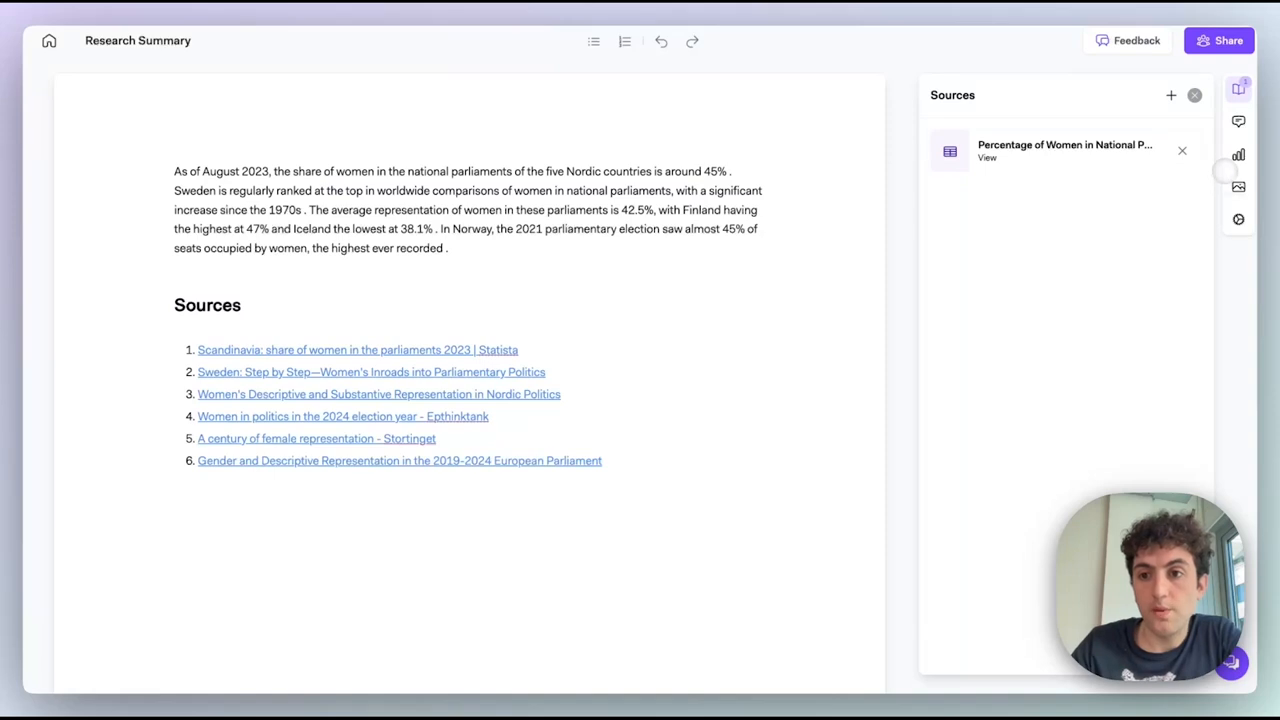
# - View the assistant's chat history and reopen today's chat from it
pyautogui.click(1238, 121)
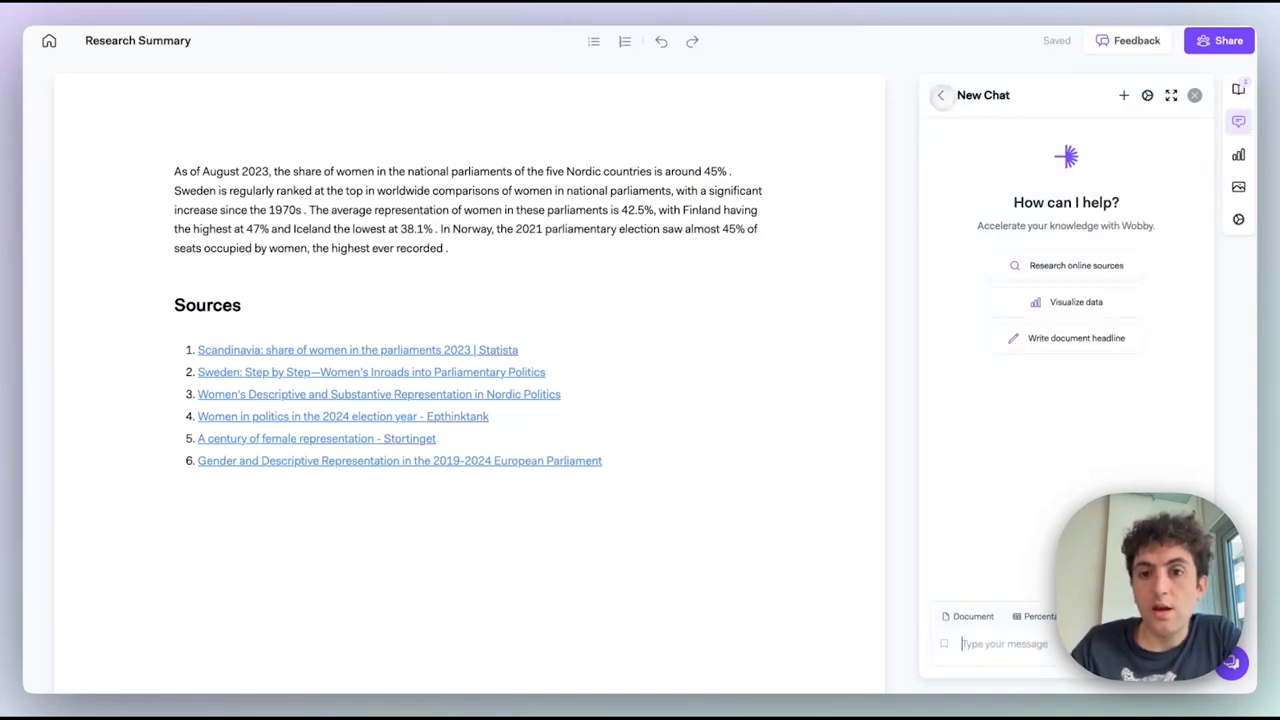
pyautogui.click(940, 95)
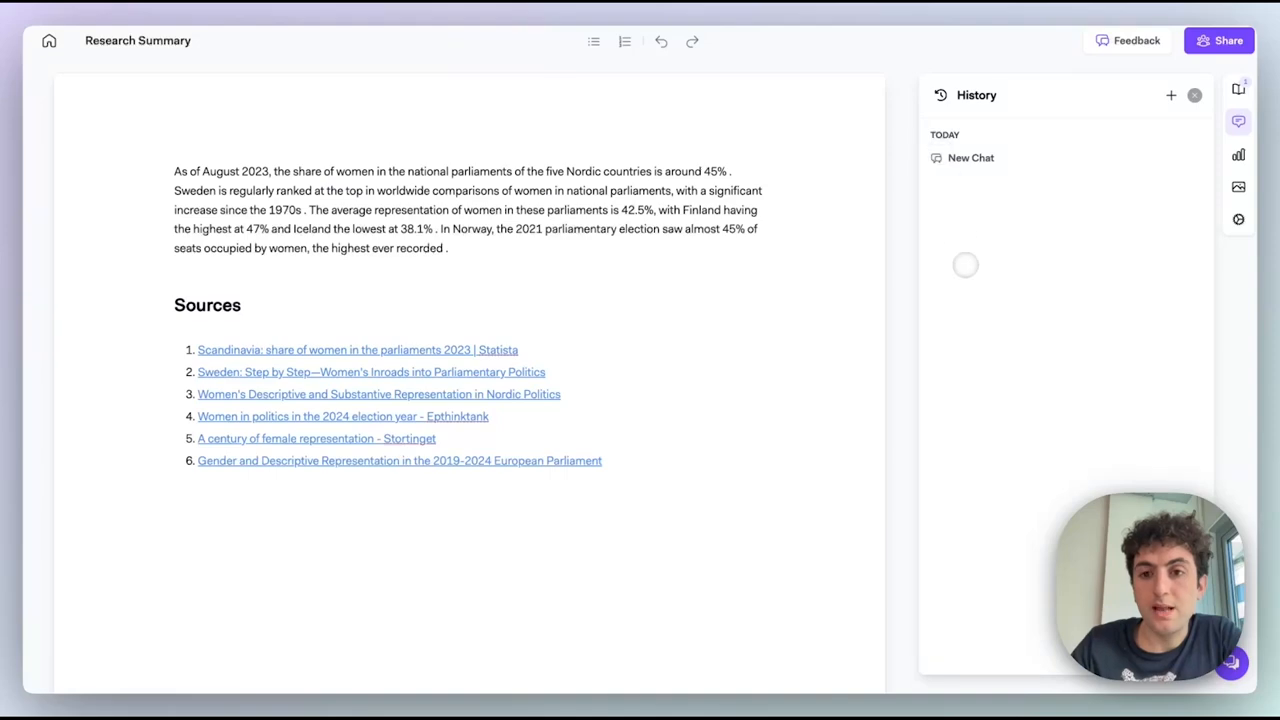
pyautogui.click(975, 158)
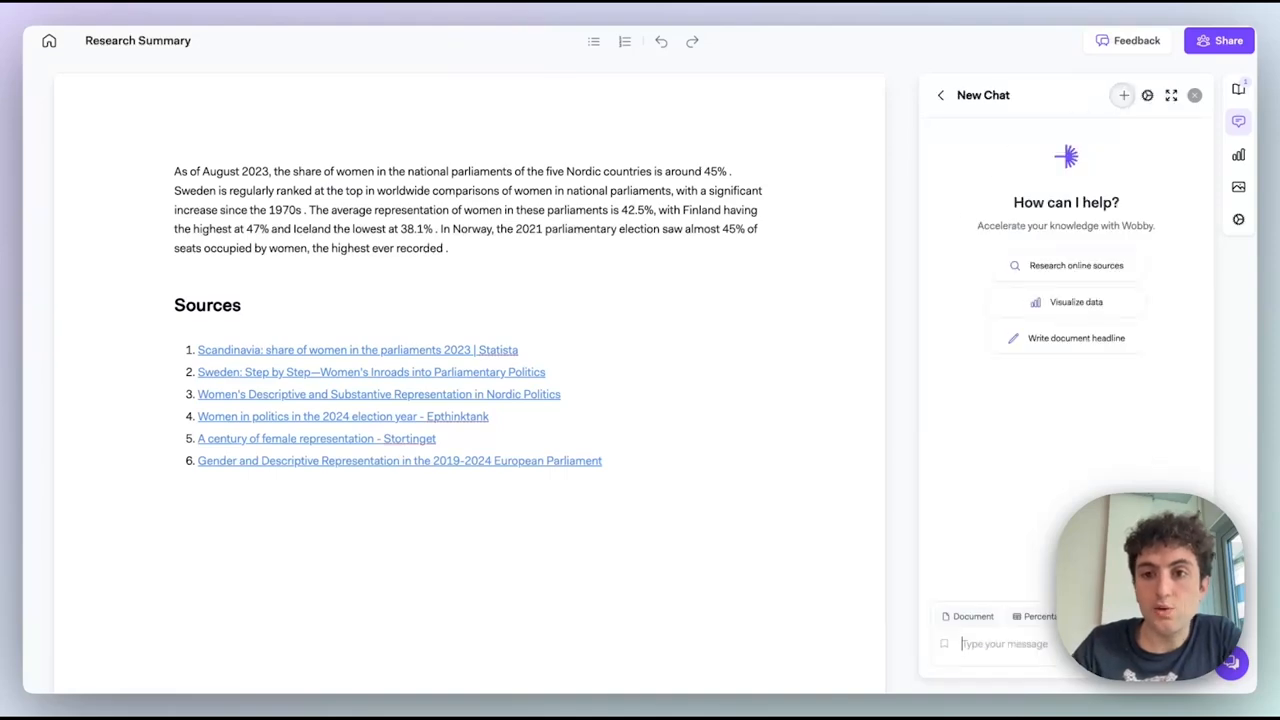
# - View the chat in its enlarged window and inspect its name, language and analysis style settings
pyautogui.click(1171, 95)
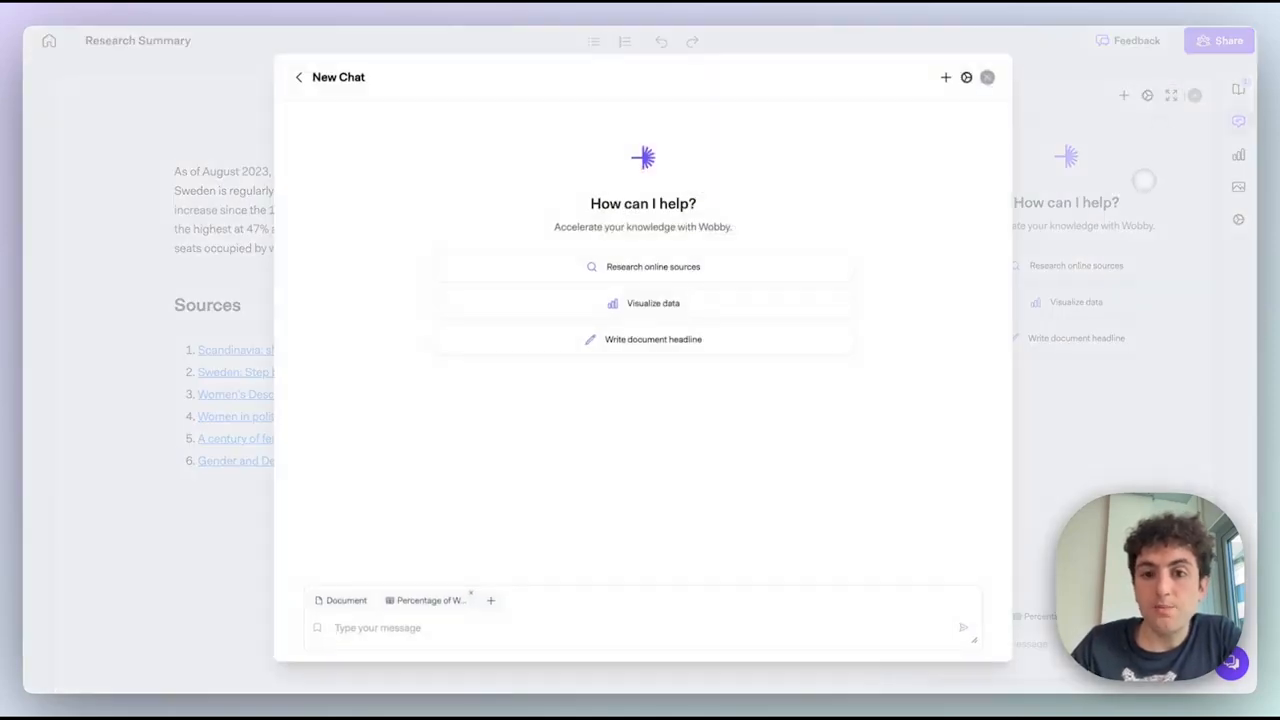
pyautogui.click(1143, 180)
pyautogui.click(1147, 95)
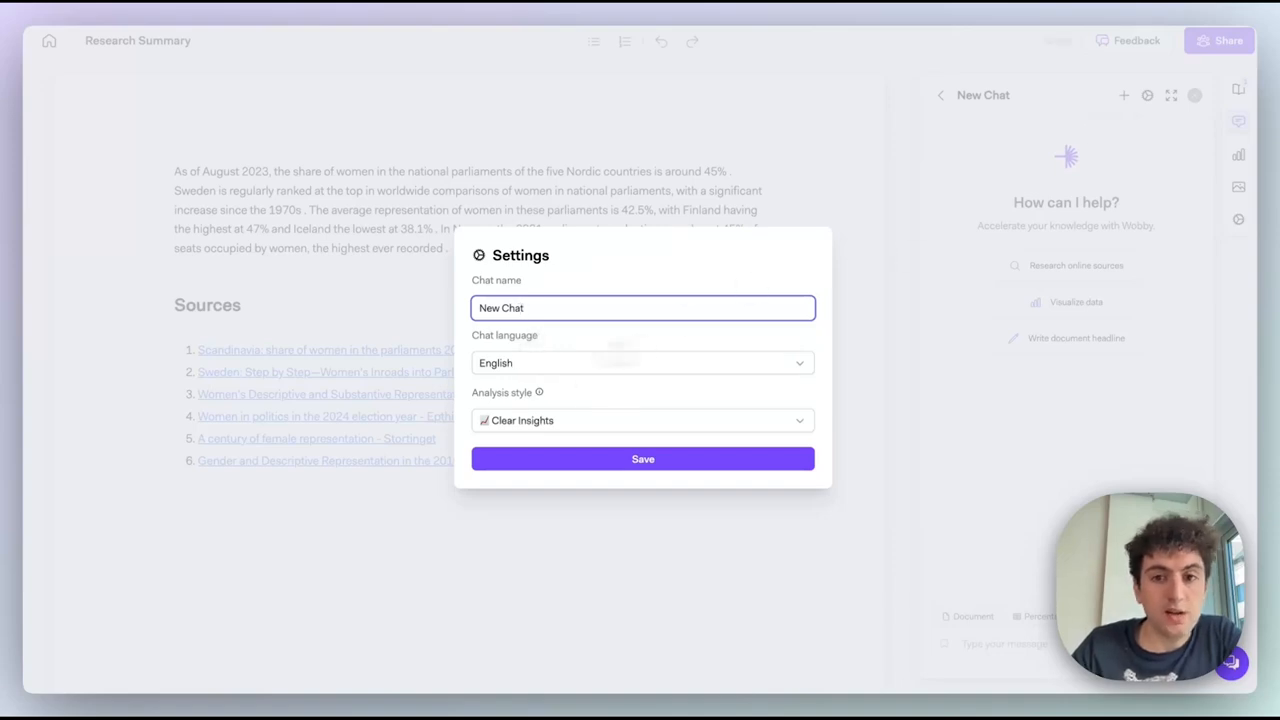
pyautogui.click(1128, 314)
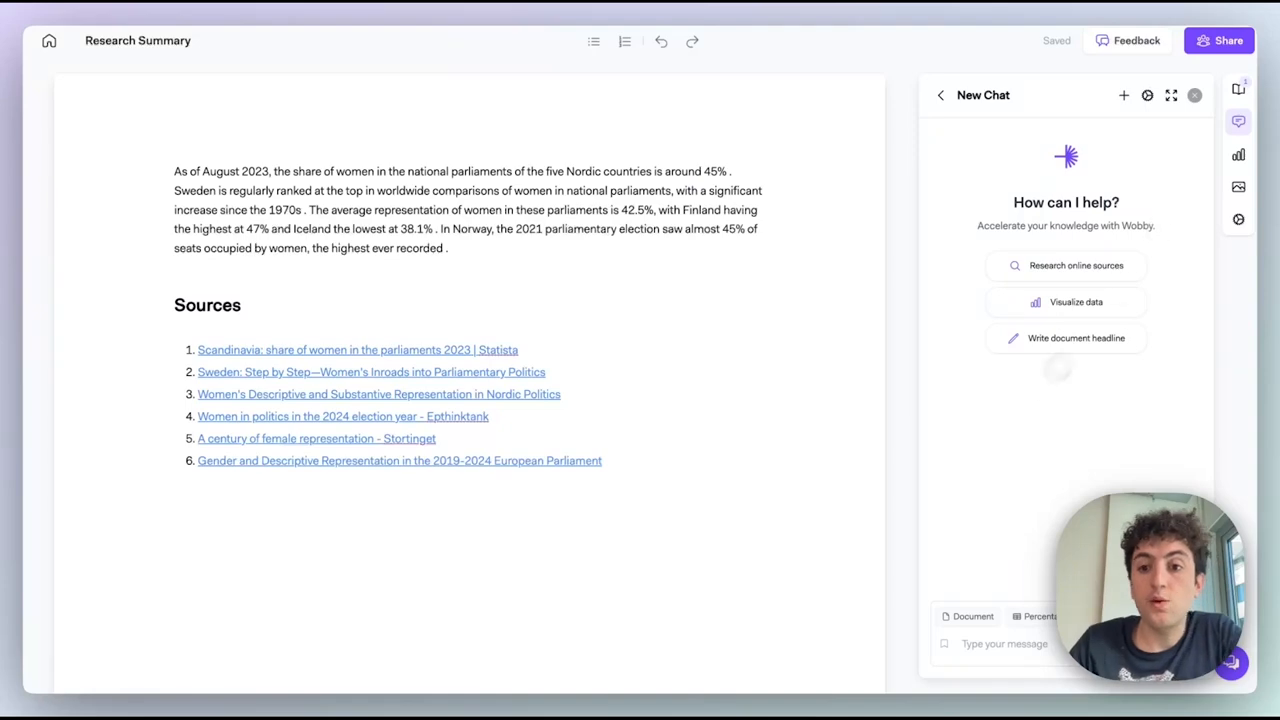
# - Check which document and dataset the chat is aware of, and view the saved charts library
pyautogui.moveTo(967, 622)
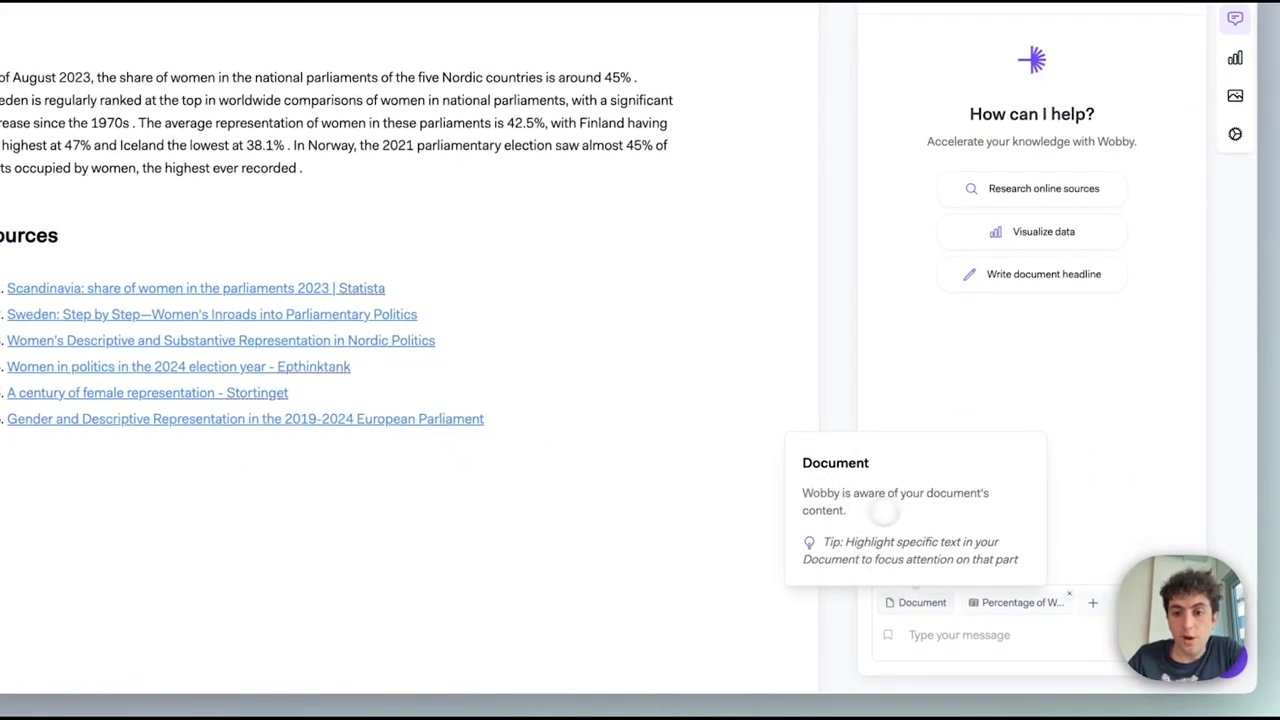
pyautogui.moveTo(990, 603)
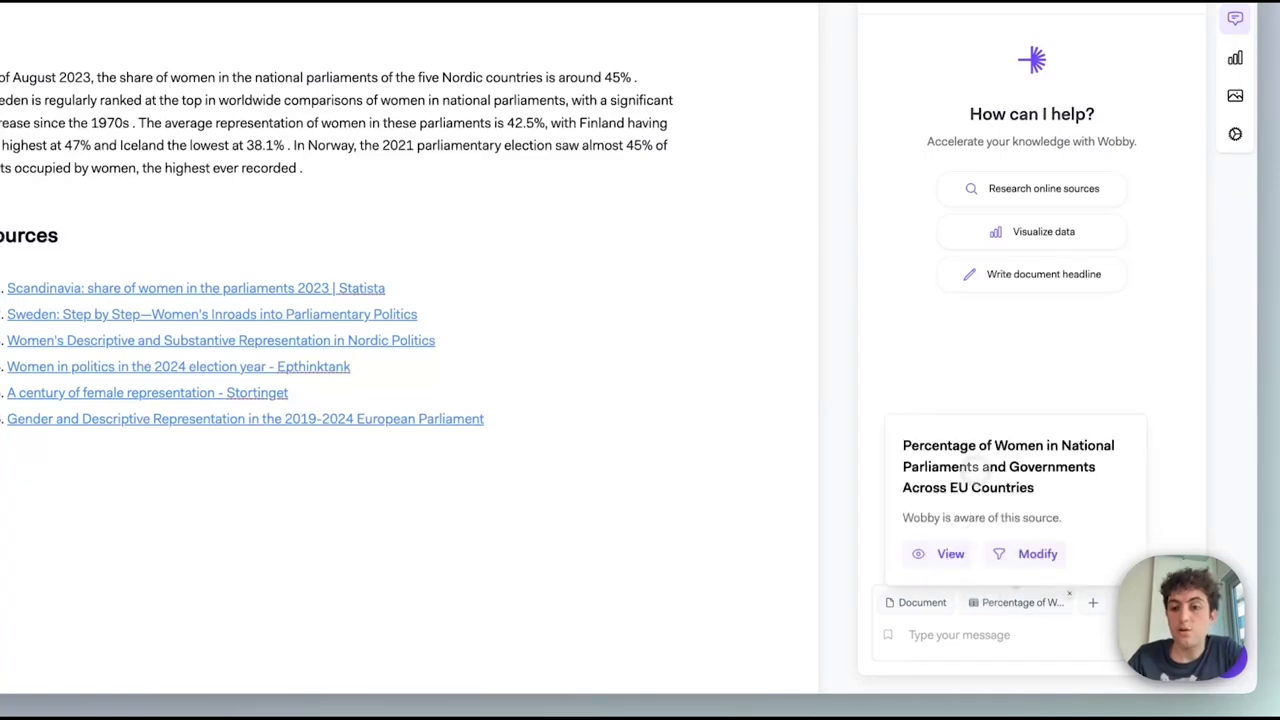
pyautogui.click(1235, 57)
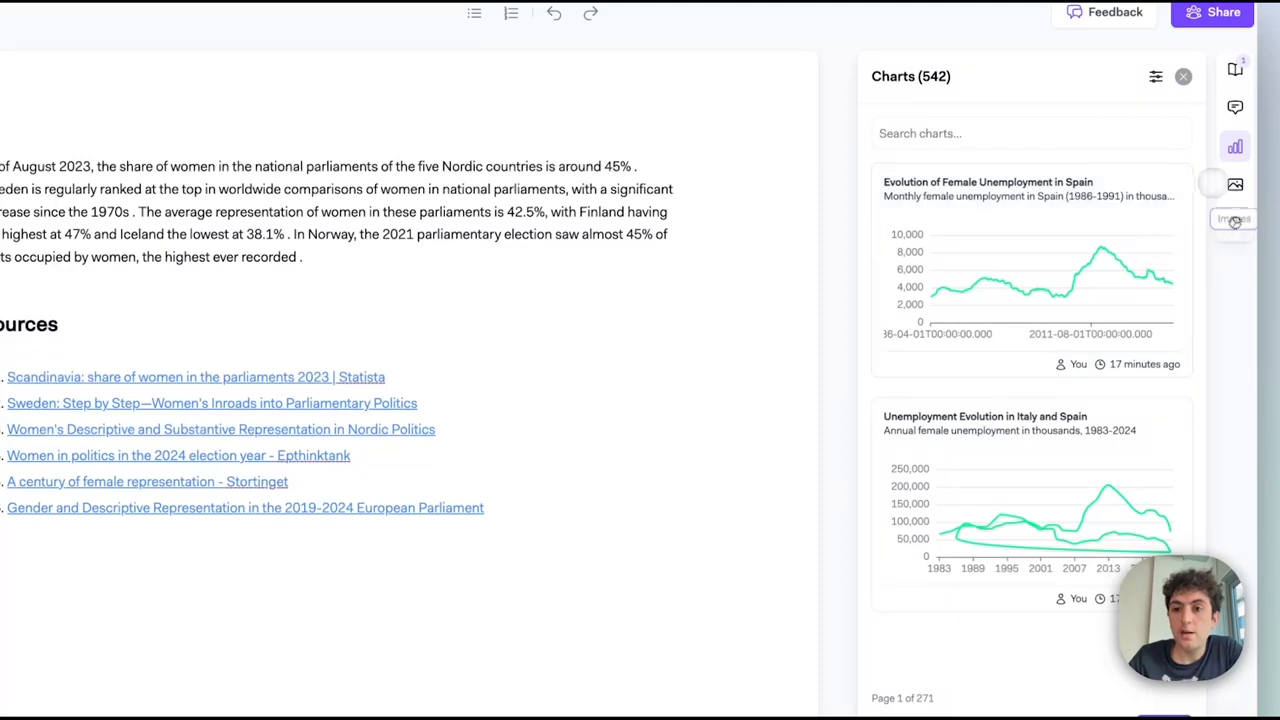
# - Try inserting the smartphone photo from the image library below the summary paragraph, and delete it again
pyautogui.click(1235, 184)
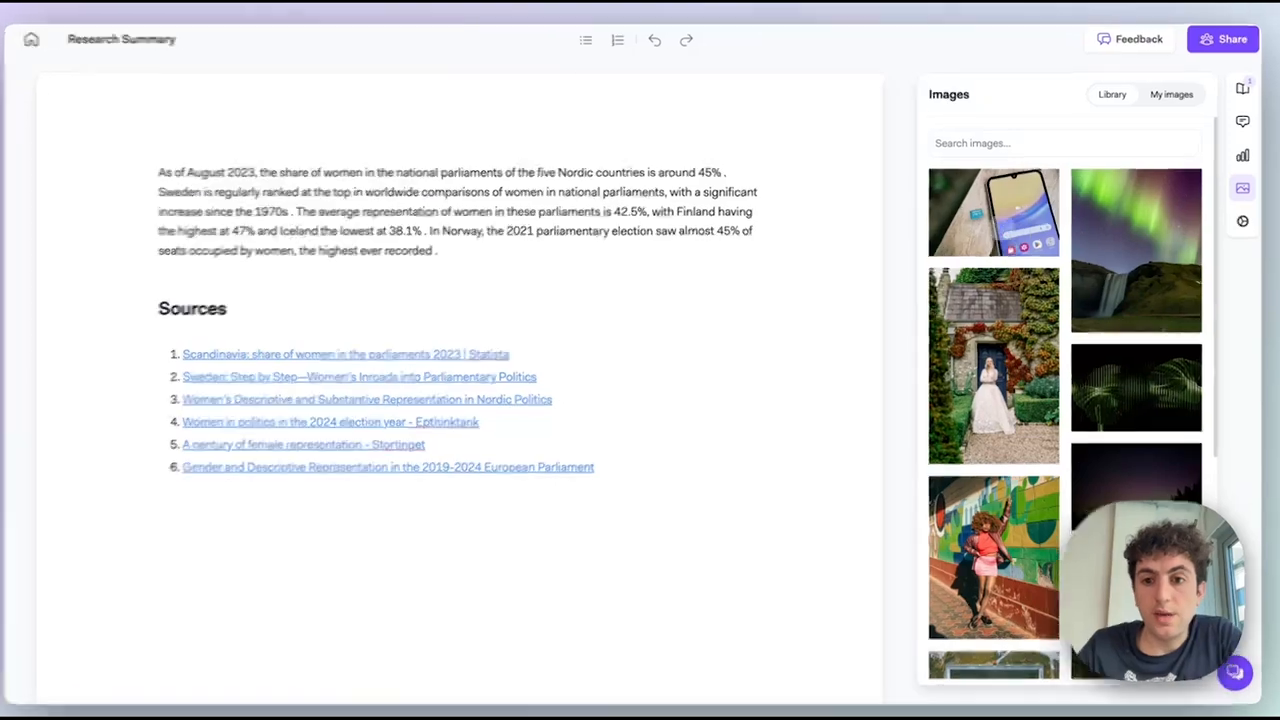
pyautogui.moveTo(993, 212); pyautogui.dragTo(640, 290)
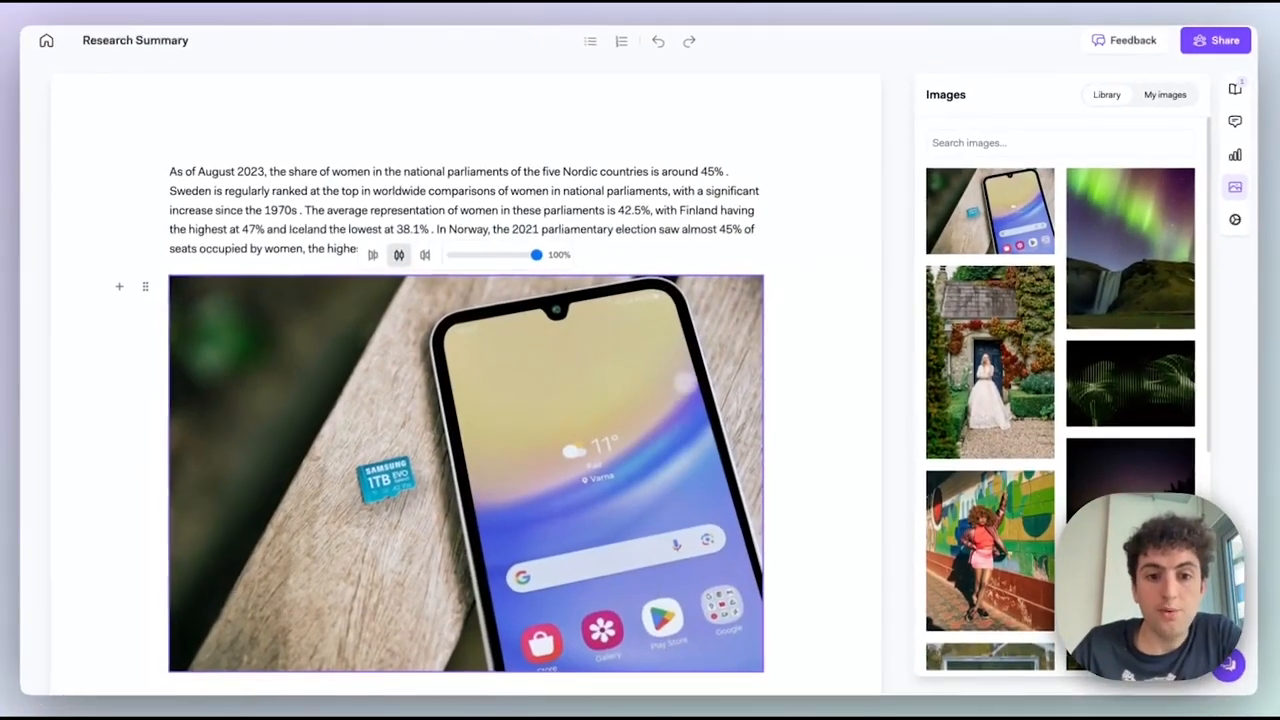
pyautogui.press('Delete')
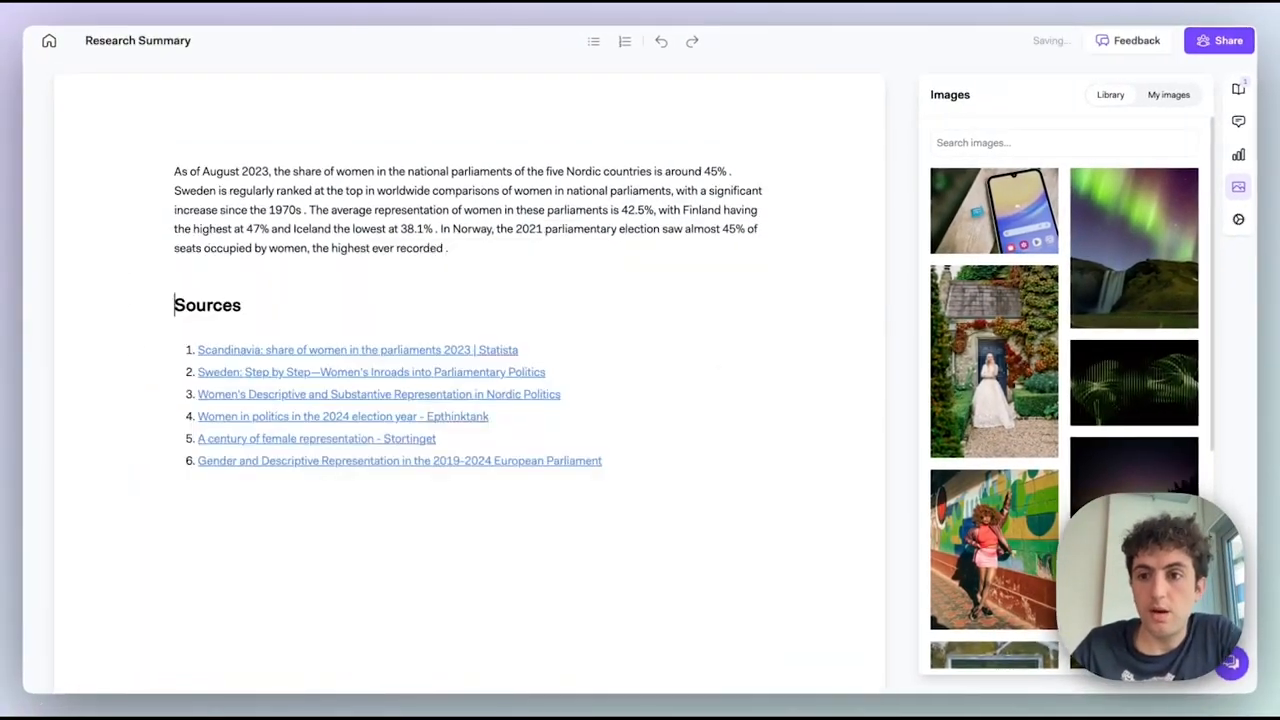
# - Open the document settings and look through the available default languages, keeping English
pyautogui.click(1234, 219)
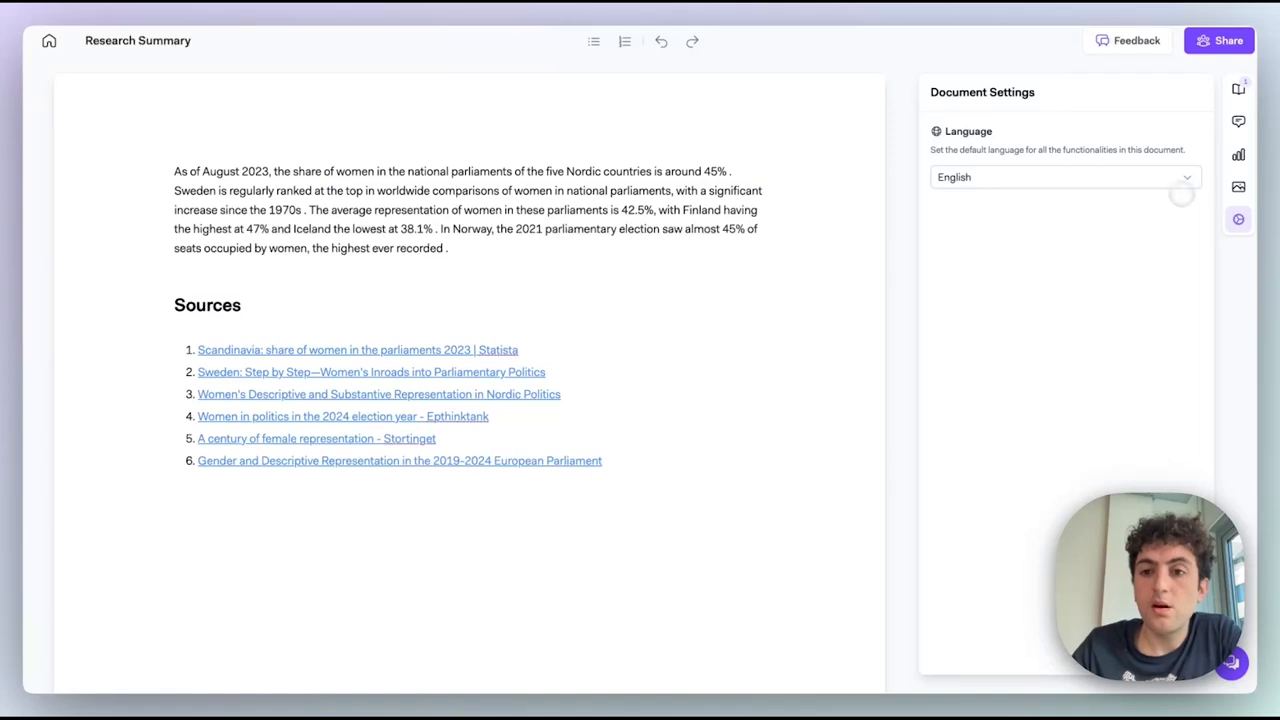
pyautogui.click(965, 177)
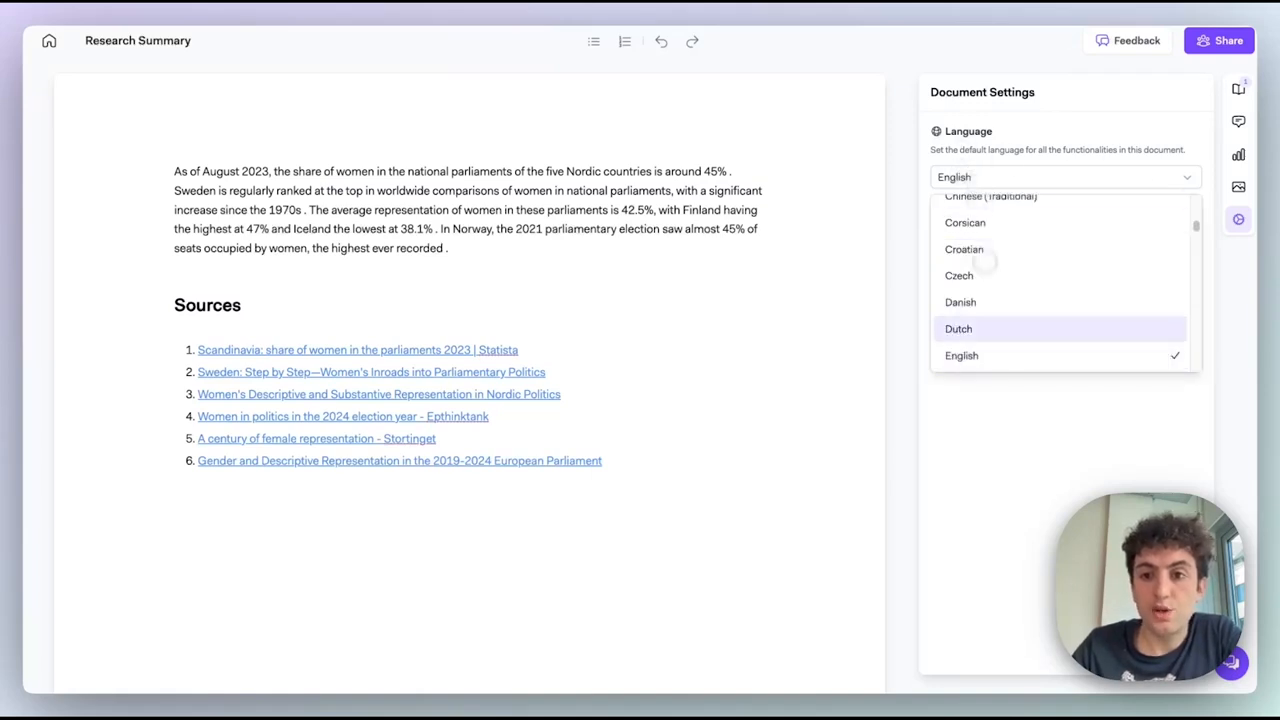
pyautogui.click(984, 384)
# - Ask in a new chat: "I want to see the evolution of women in parliaments in scandinavian countries, show on one total line"
pyautogui.click(1238, 120)
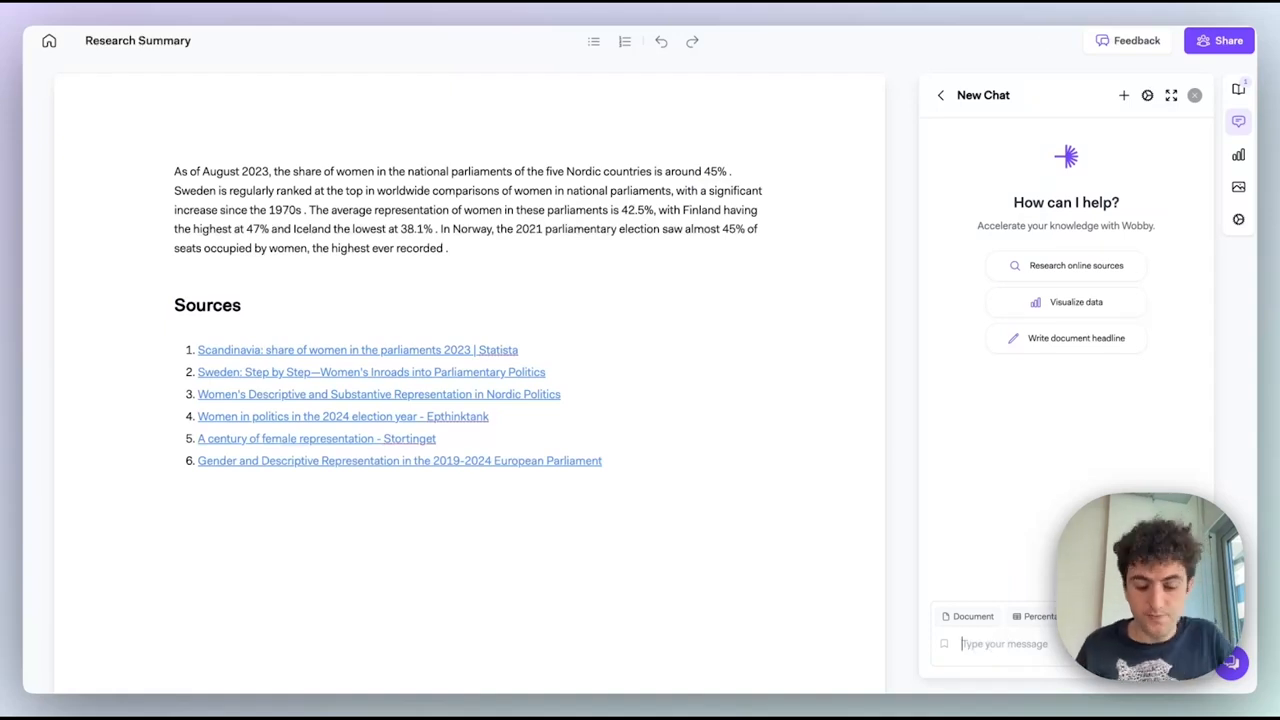
pyautogui.write('I want to see t')
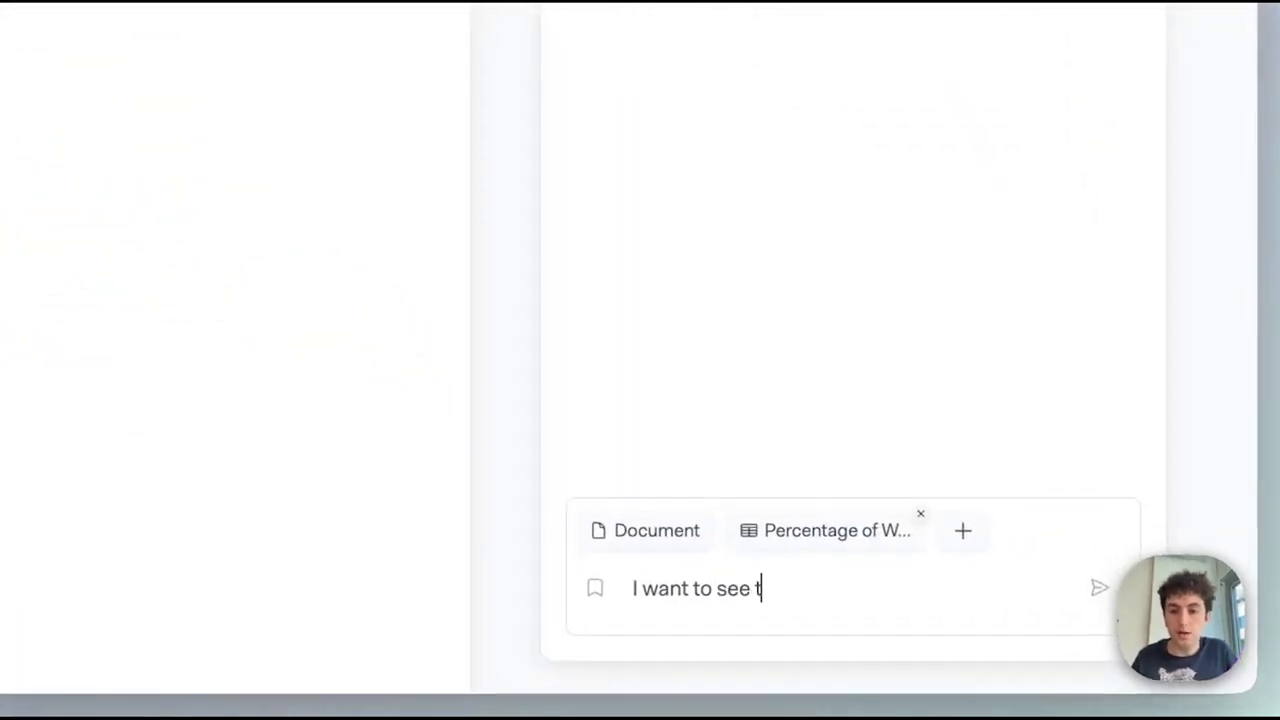
pyautogui.write('he evolution of women')
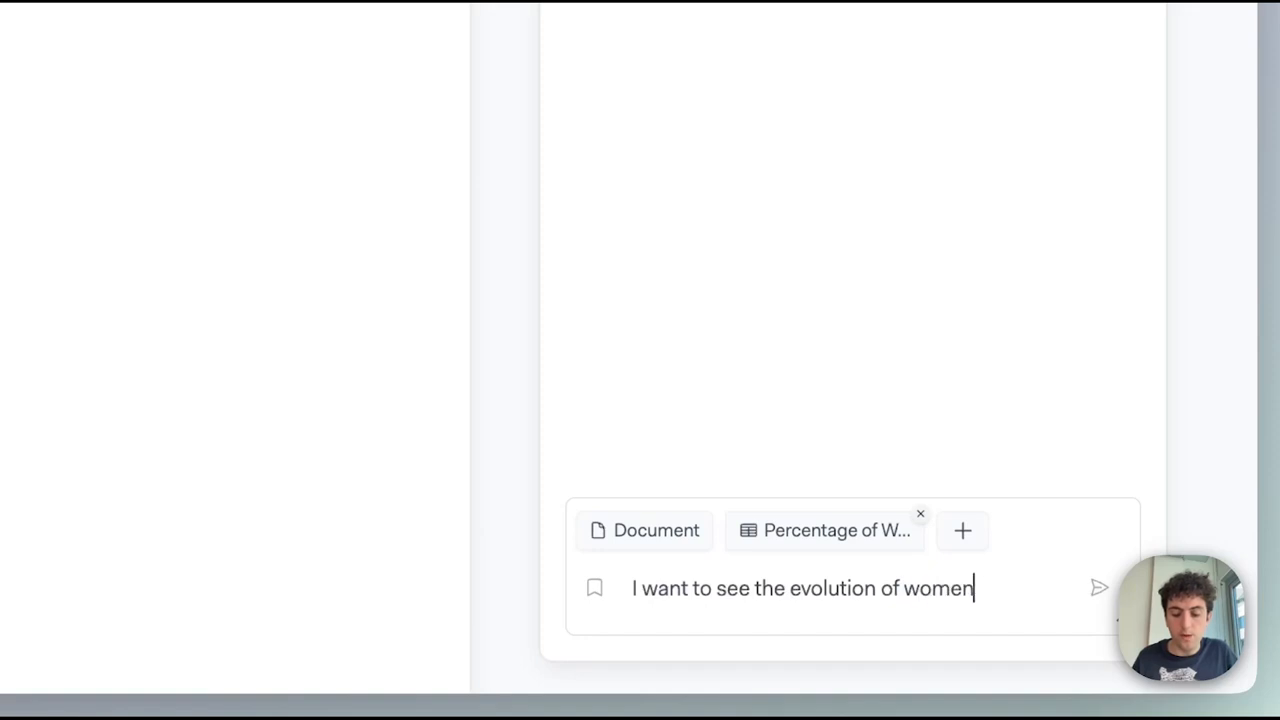
pyautogui.write(' in parliam')
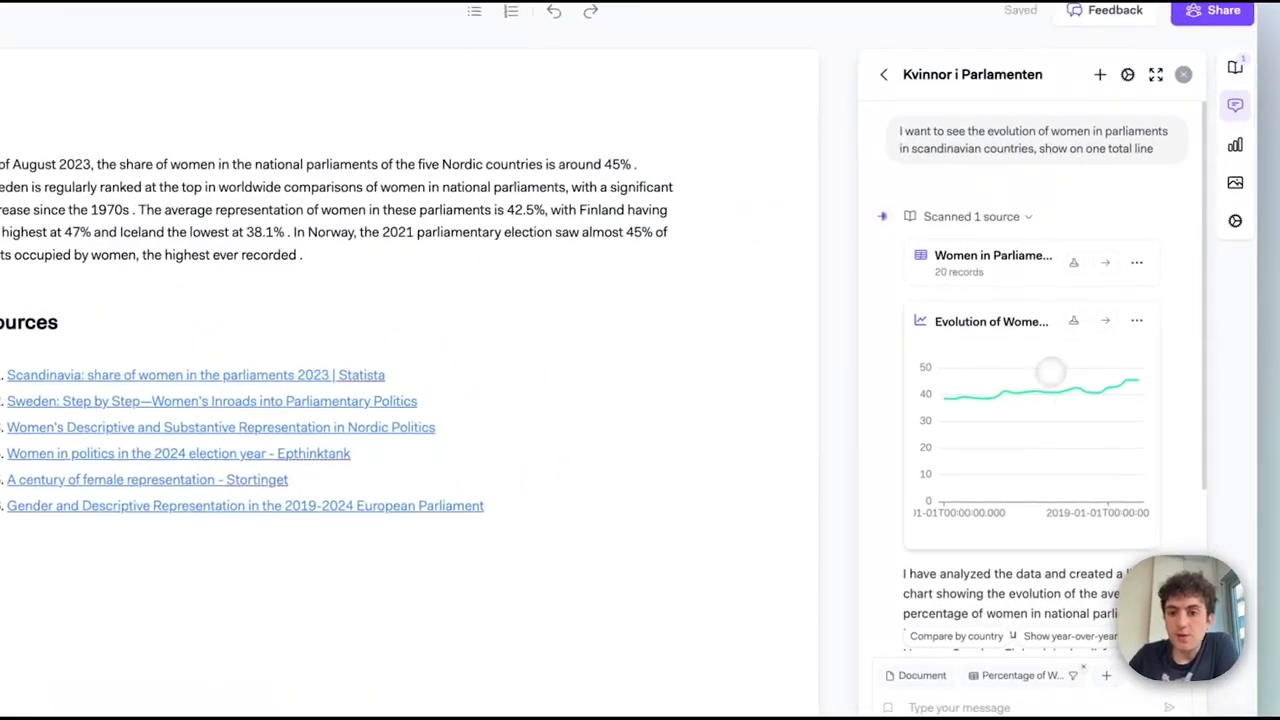
# - Insert the Evolution of Women in Parliaments chart from the chat into the document, between the summary paragraph and Sources
pyautogui.moveTo(1021, 404); pyautogui.dragTo(488, 292)
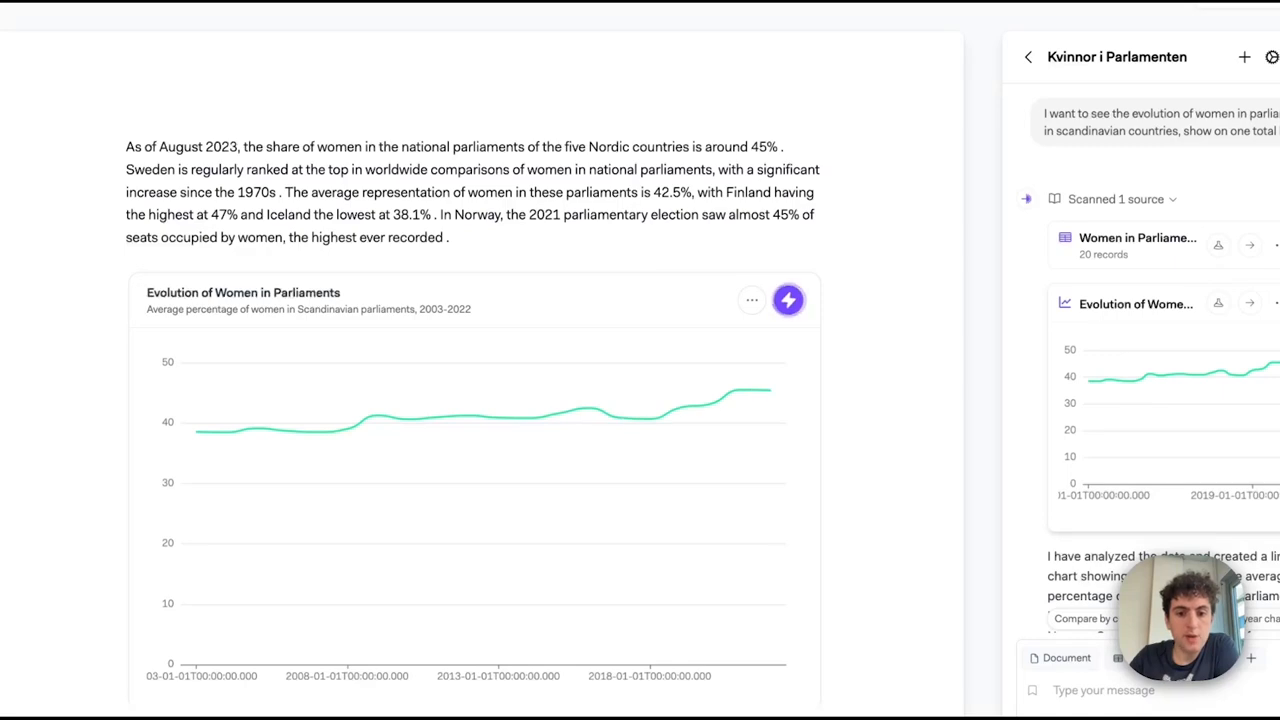
pyautogui.scroll(-1, 630, 275)
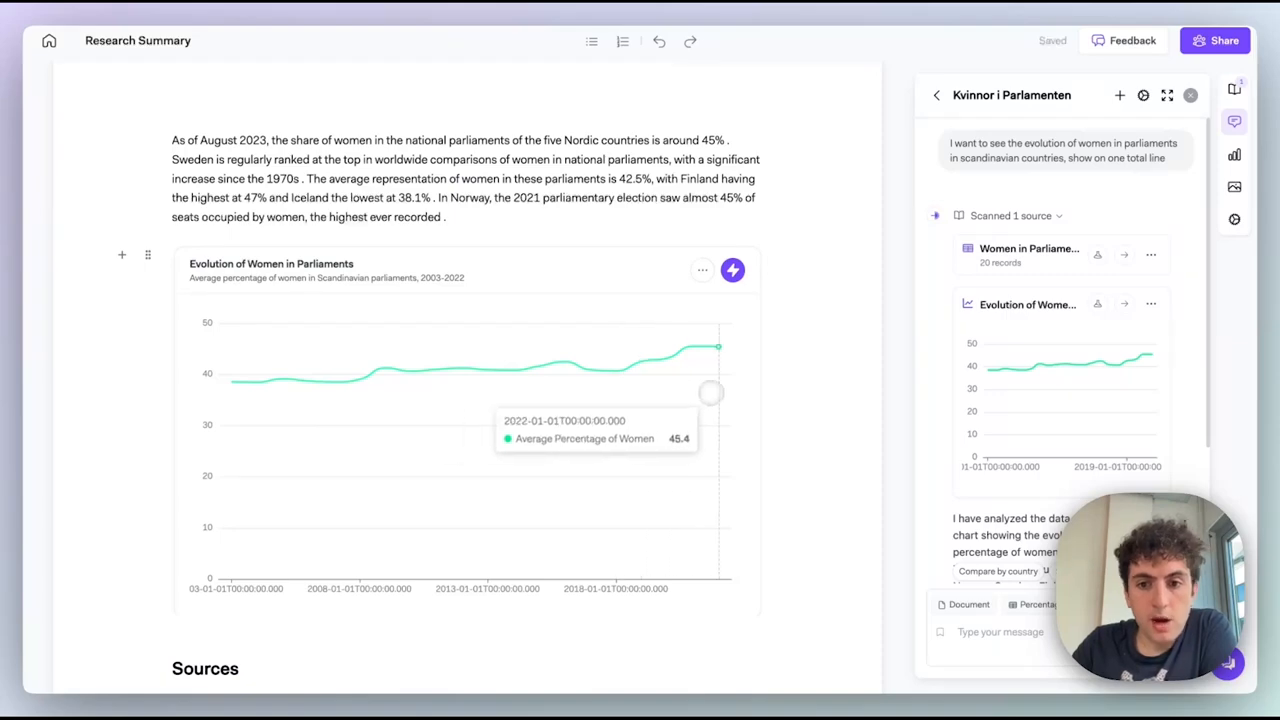
# - Enlarge the chat and review the analysis breakdown for the Women in Parliaments in Scandinavia table
pyautogui.click(1166, 95)
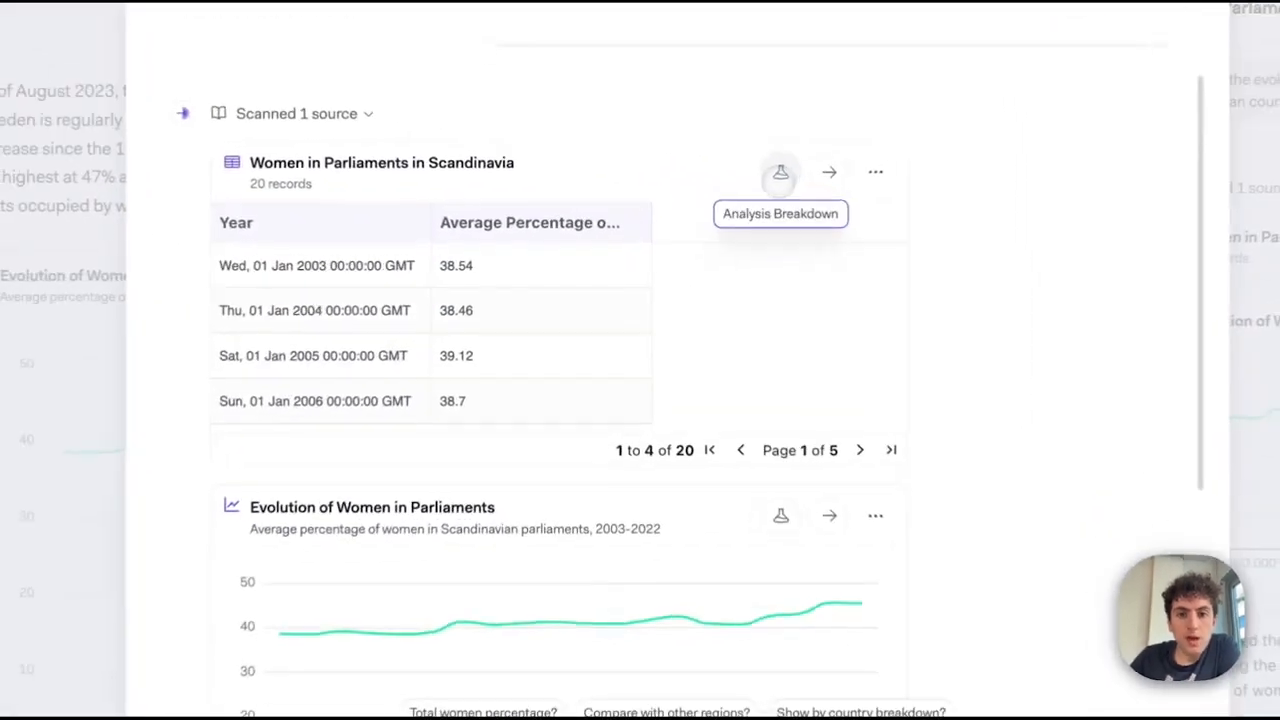
pyautogui.click(711, 215)
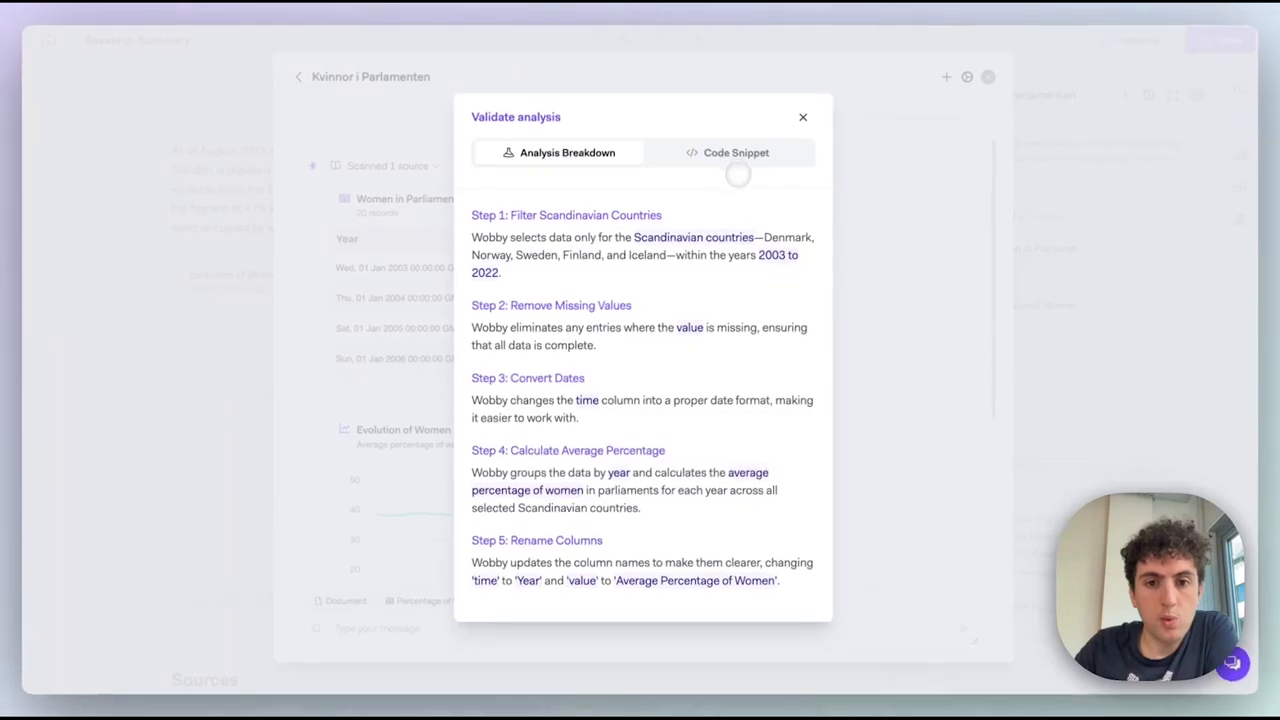
pyautogui.click(886, 414)
# - Try the Line Area Chart style on the chat's line chart, switch back to the plain line, and leave the chart editor
pyautogui.scroll(-3, 750, 410)
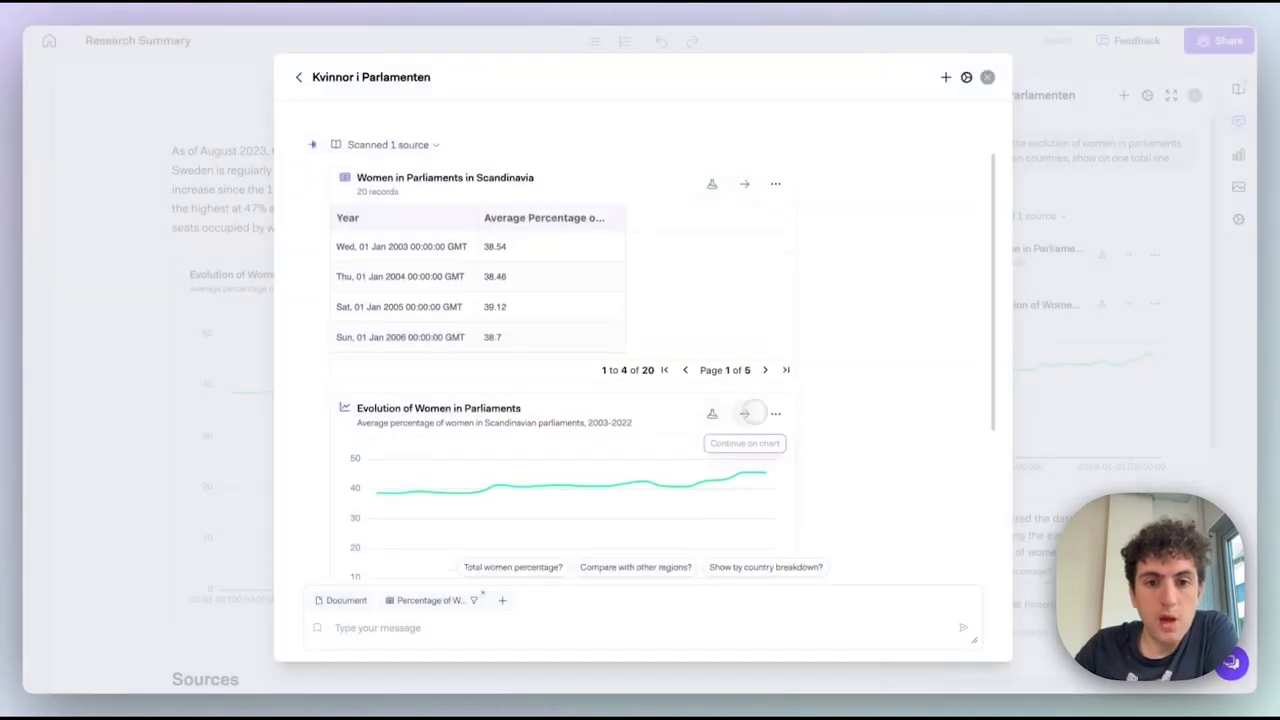
pyautogui.click(775, 305)
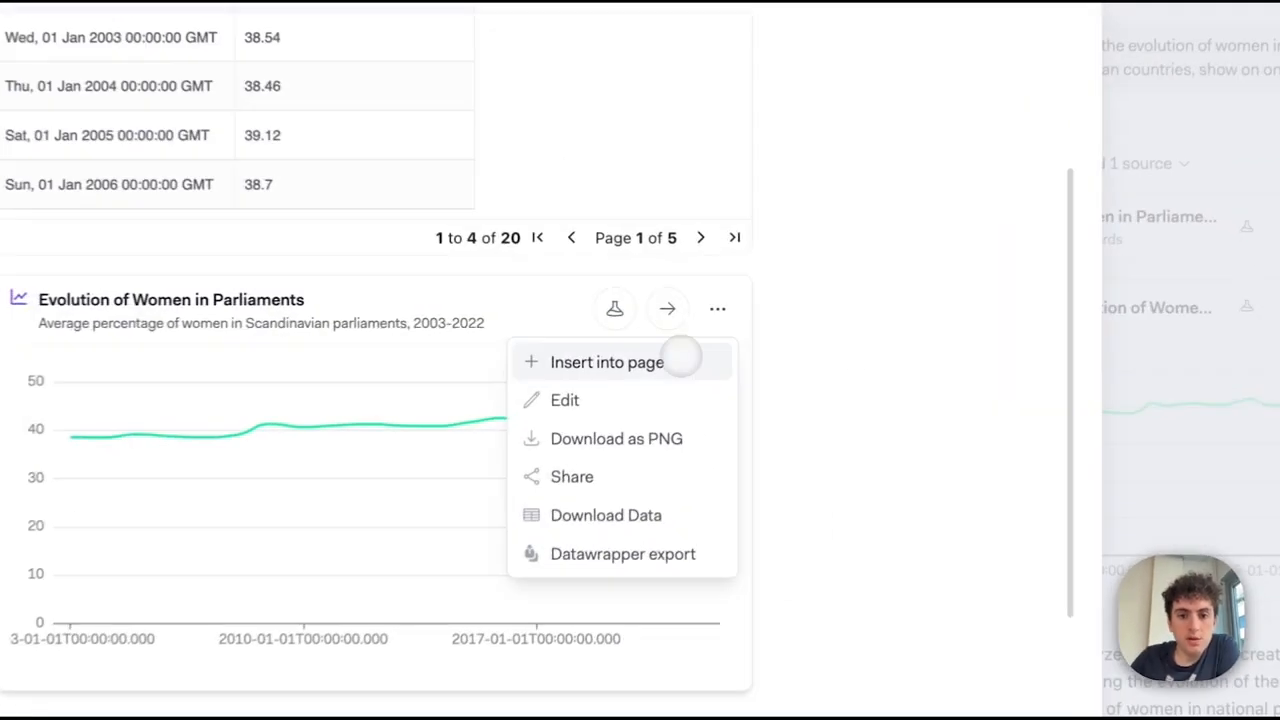
pyautogui.click(640, 374)
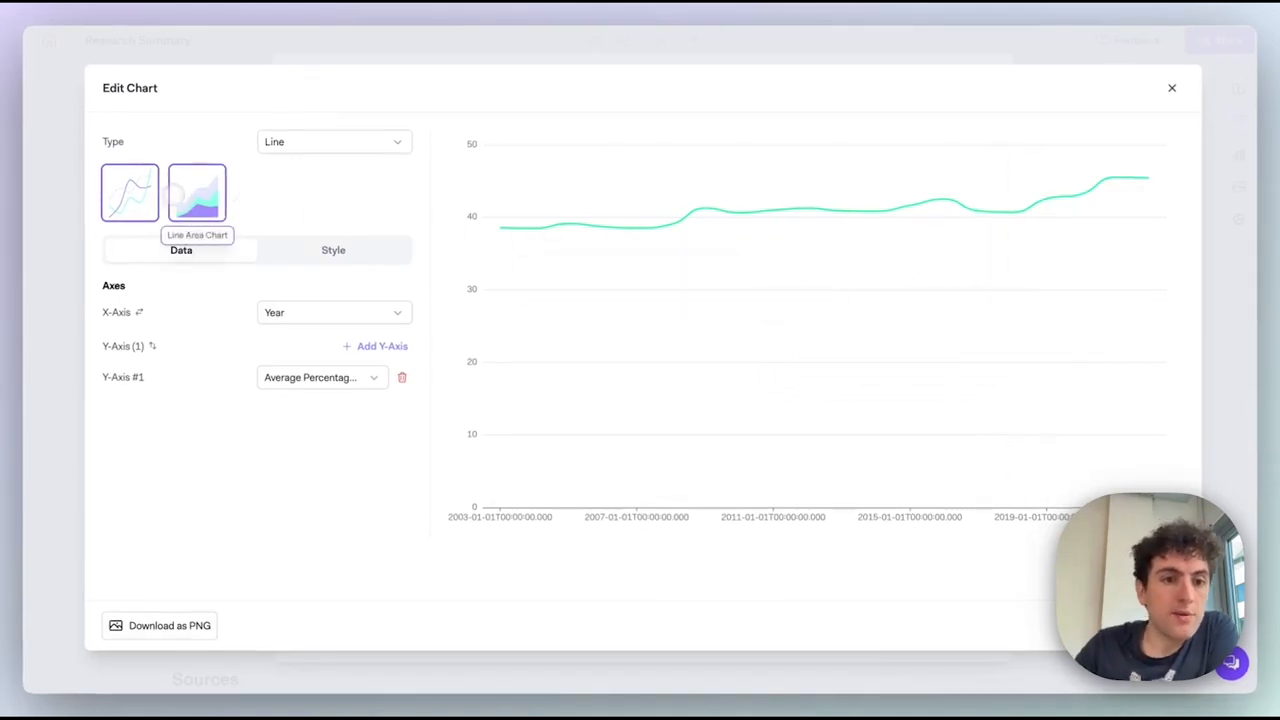
pyautogui.click(196, 194)
pyautogui.click(129, 192)
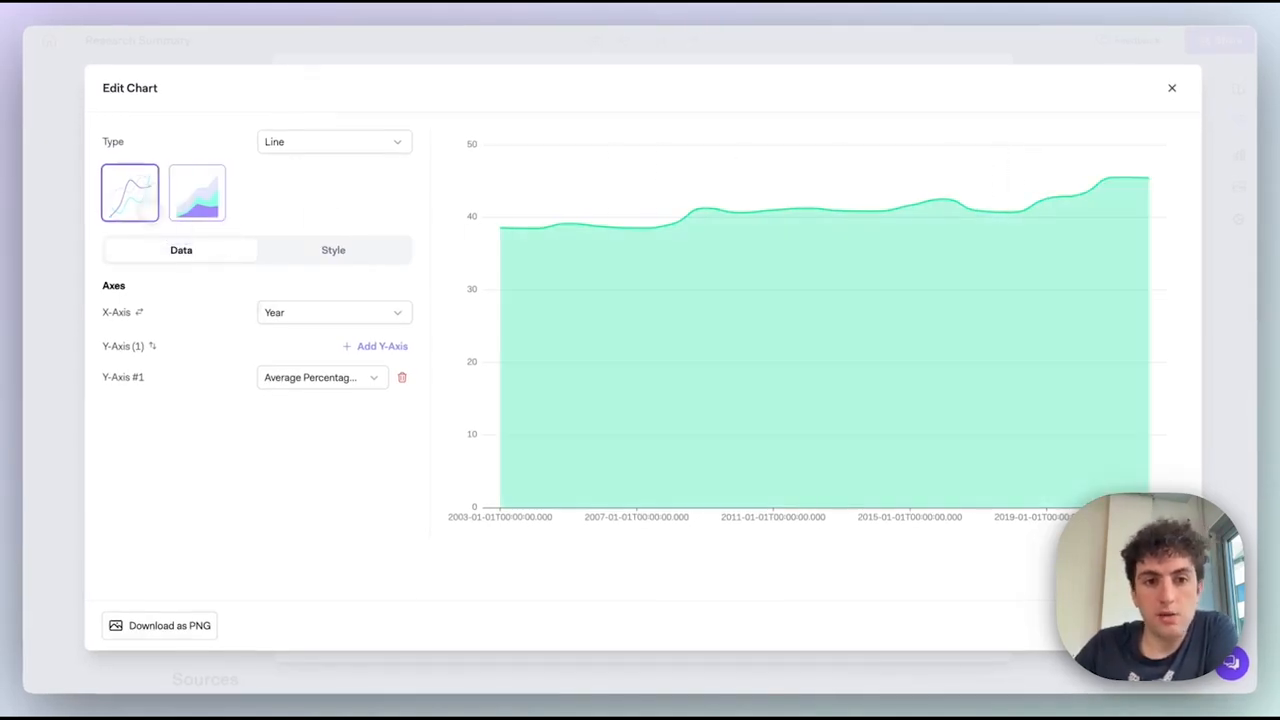
pyautogui.press('Escape')
# - Close the enlarged chat and hide the chat sidebar to return to the document with the inserted chart
pyautogui.scroll(1, 845, 494)
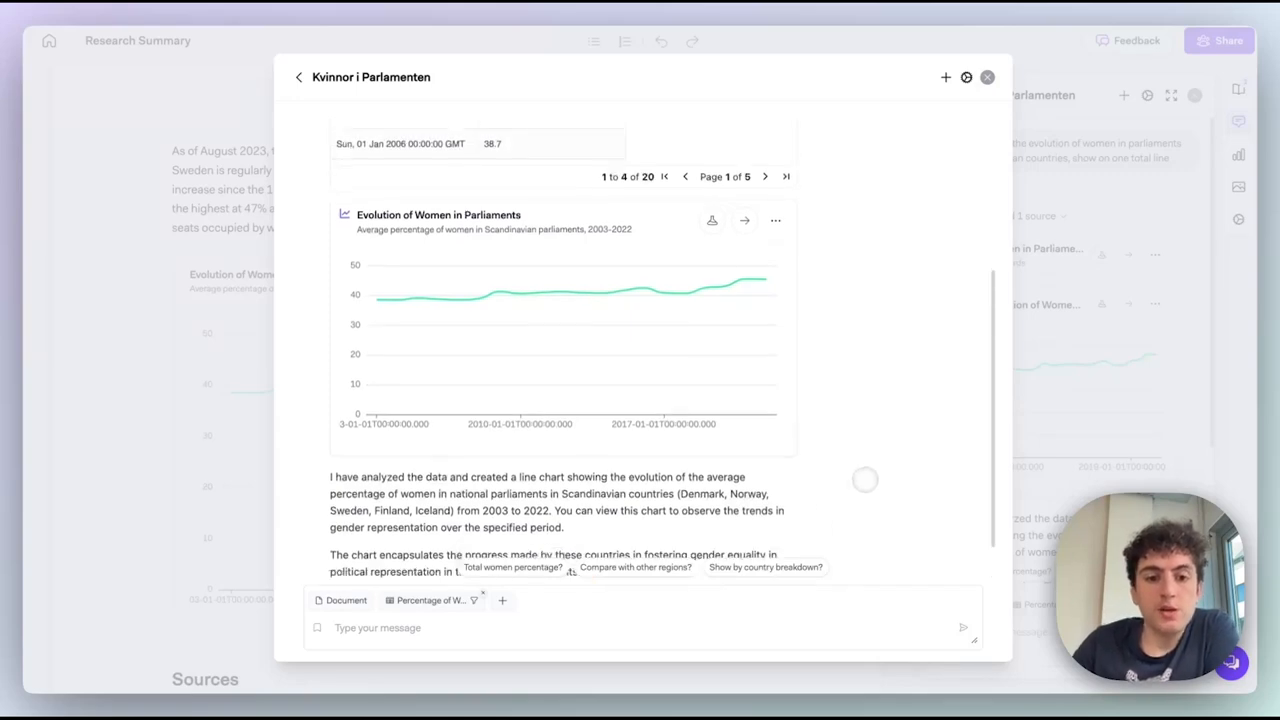
pyautogui.scroll(-1, 863, 478)
pyautogui.click(880, 467)
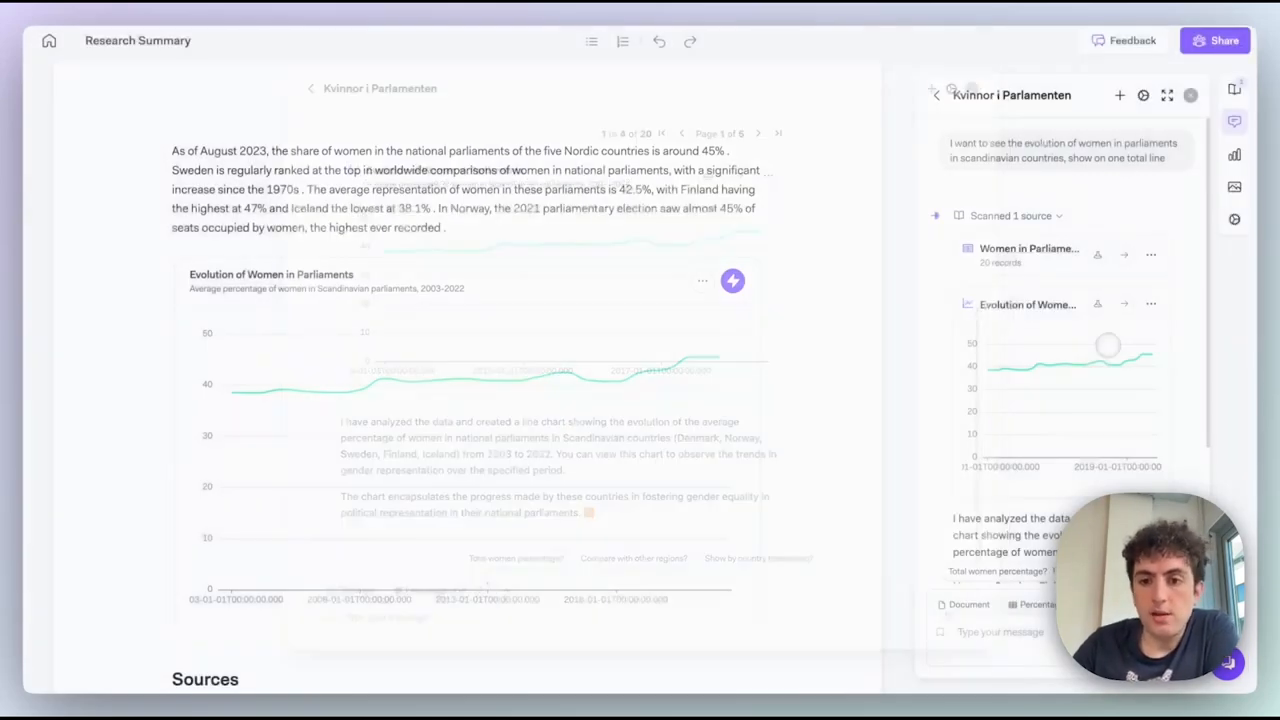
pyautogui.click(1234, 122)
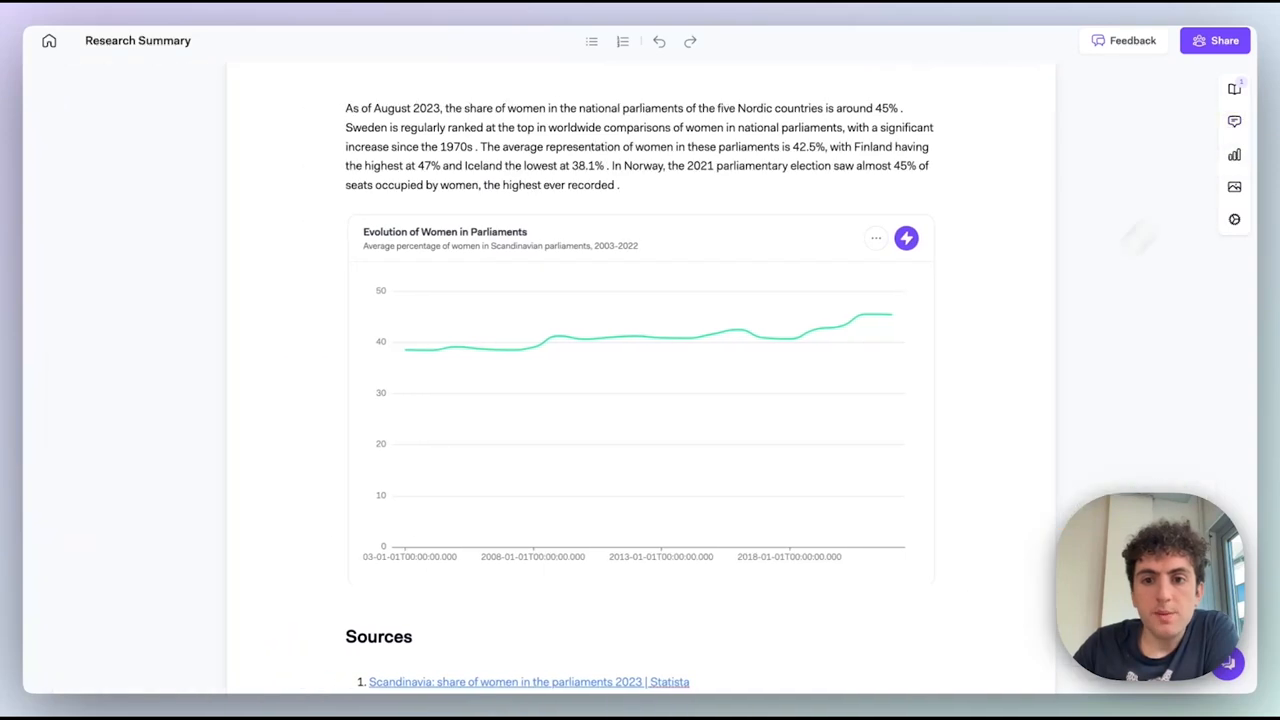
pyautogui.scroll(1, 962, 395)
pyautogui.scroll(-1, 962, 396)
# - Generate an English paragraph from the Evolution of Women in Parliaments chart, without additional instructions
pyautogui.moveTo(882, 338)
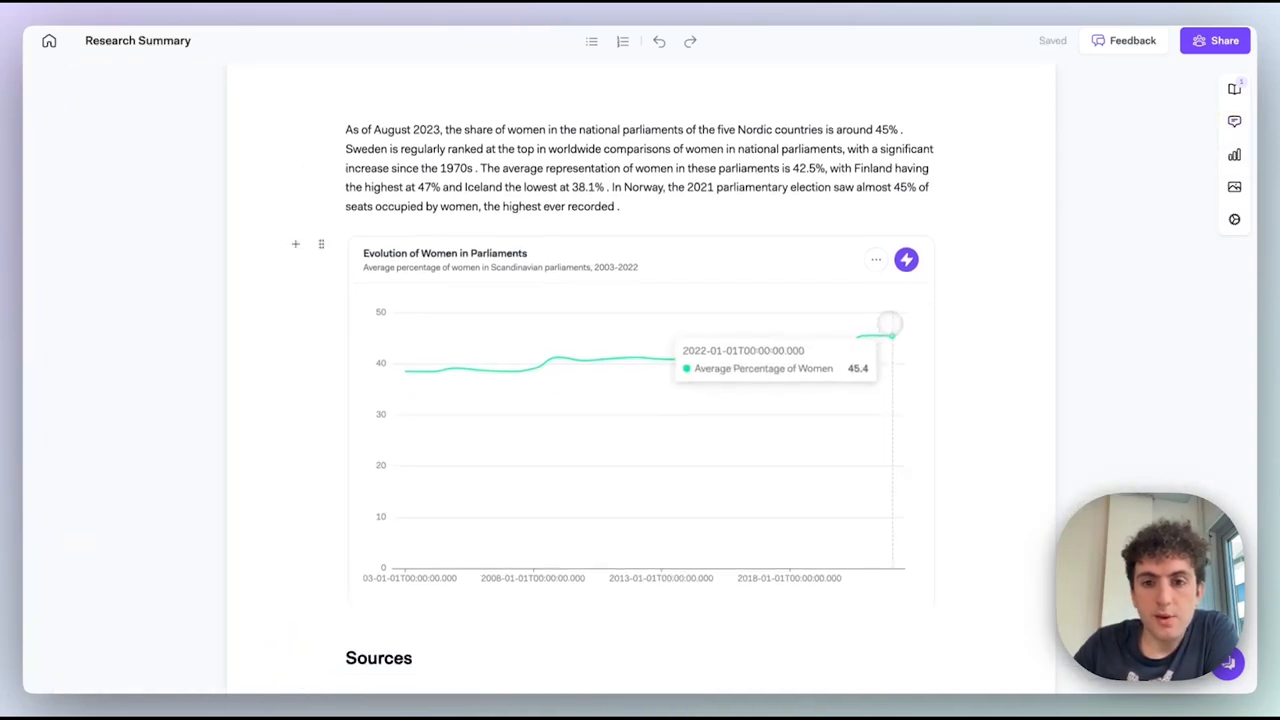
pyautogui.click(906, 259)
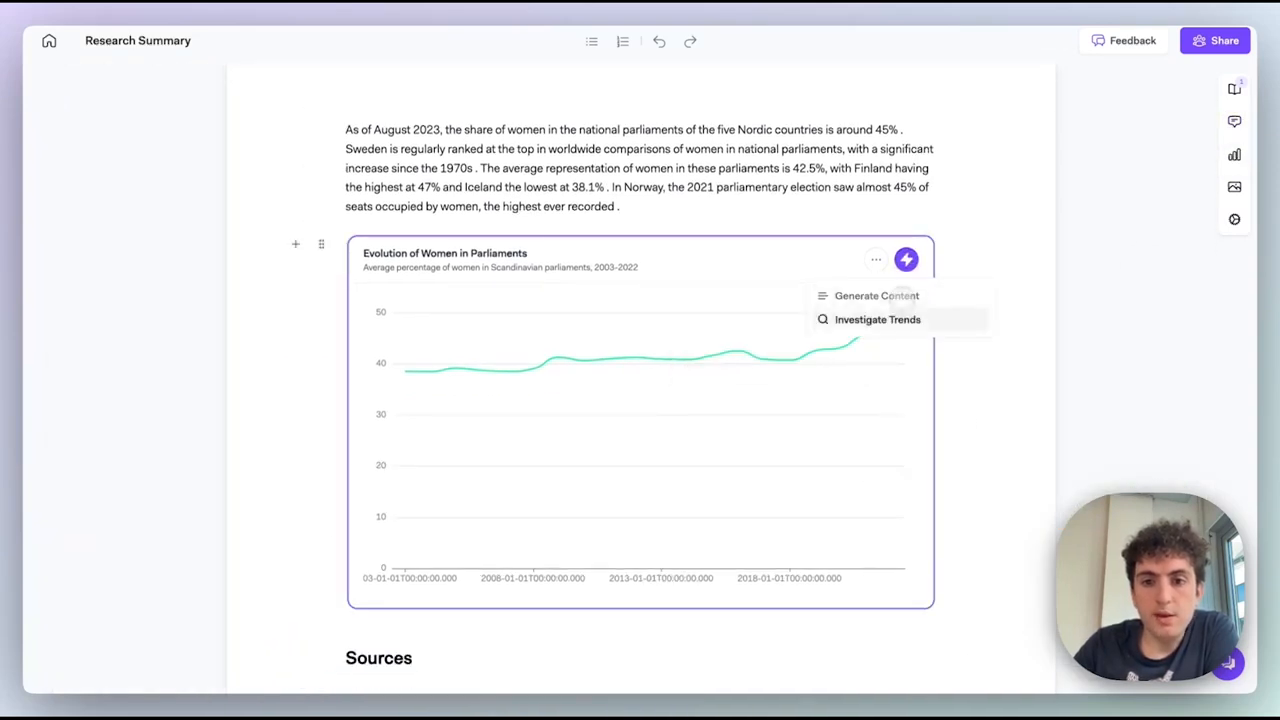
pyautogui.click(906, 297)
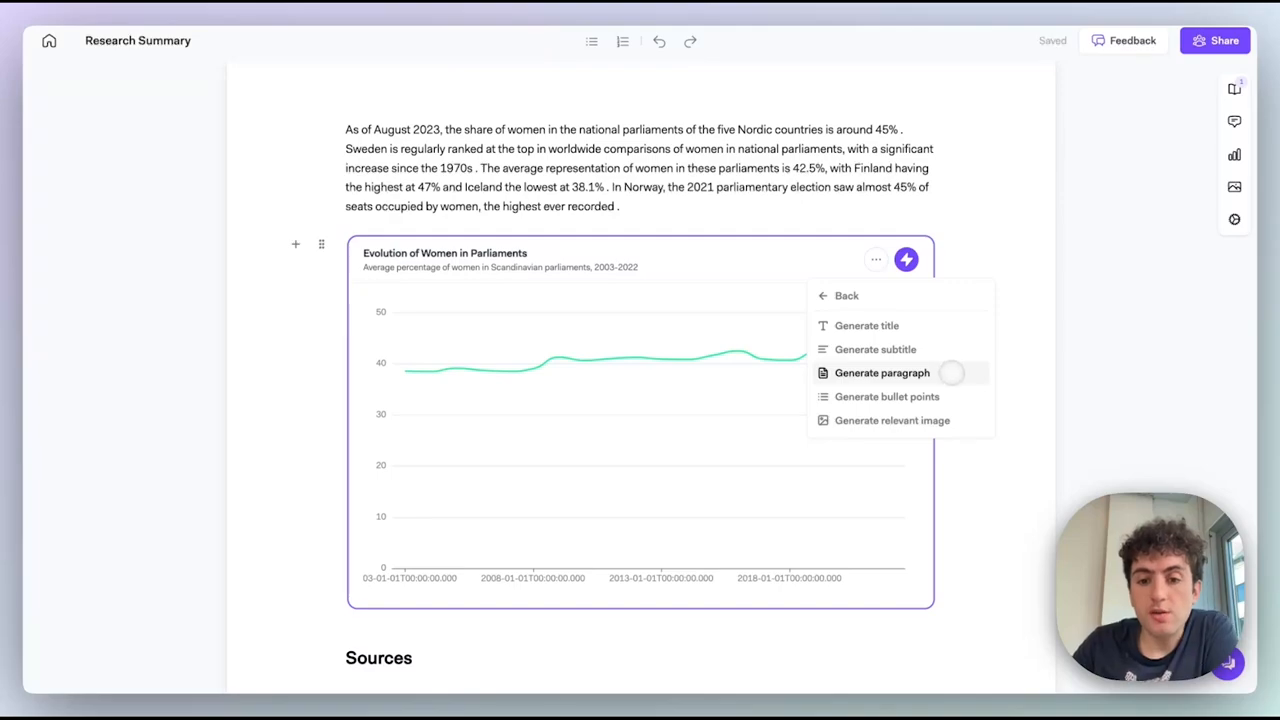
pyautogui.click(935, 372)
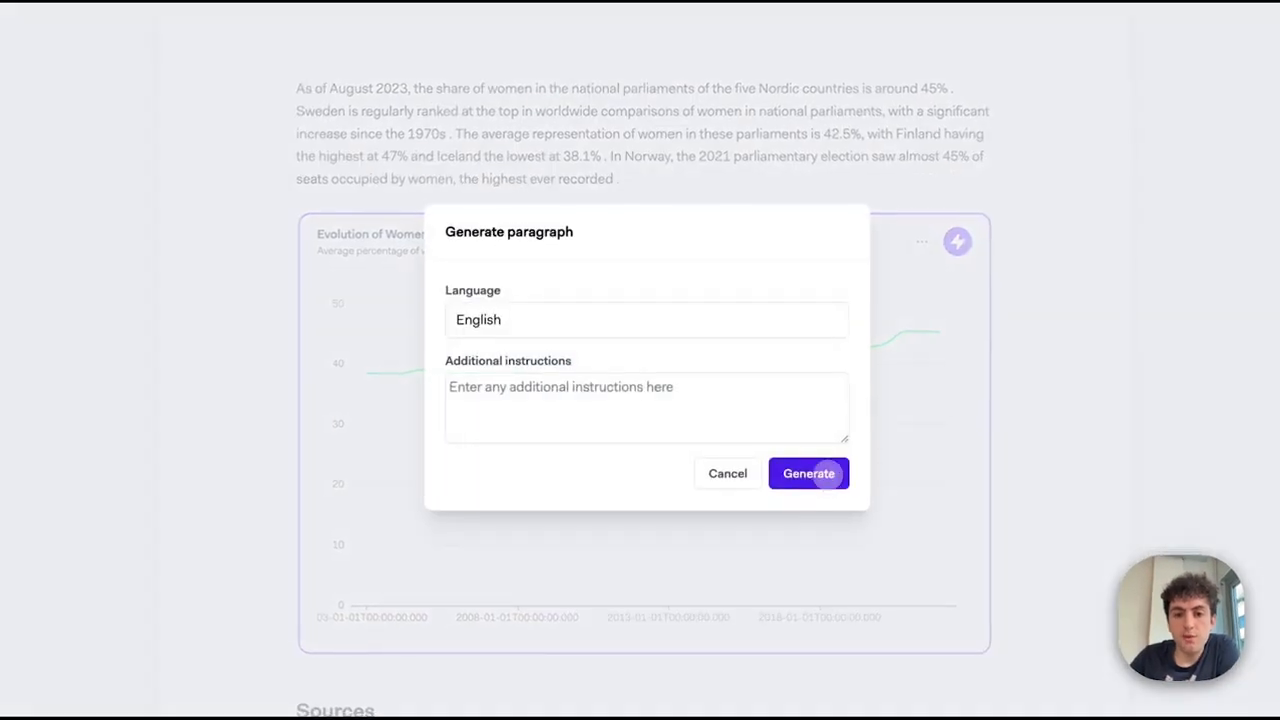
pyautogui.click(820, 474)
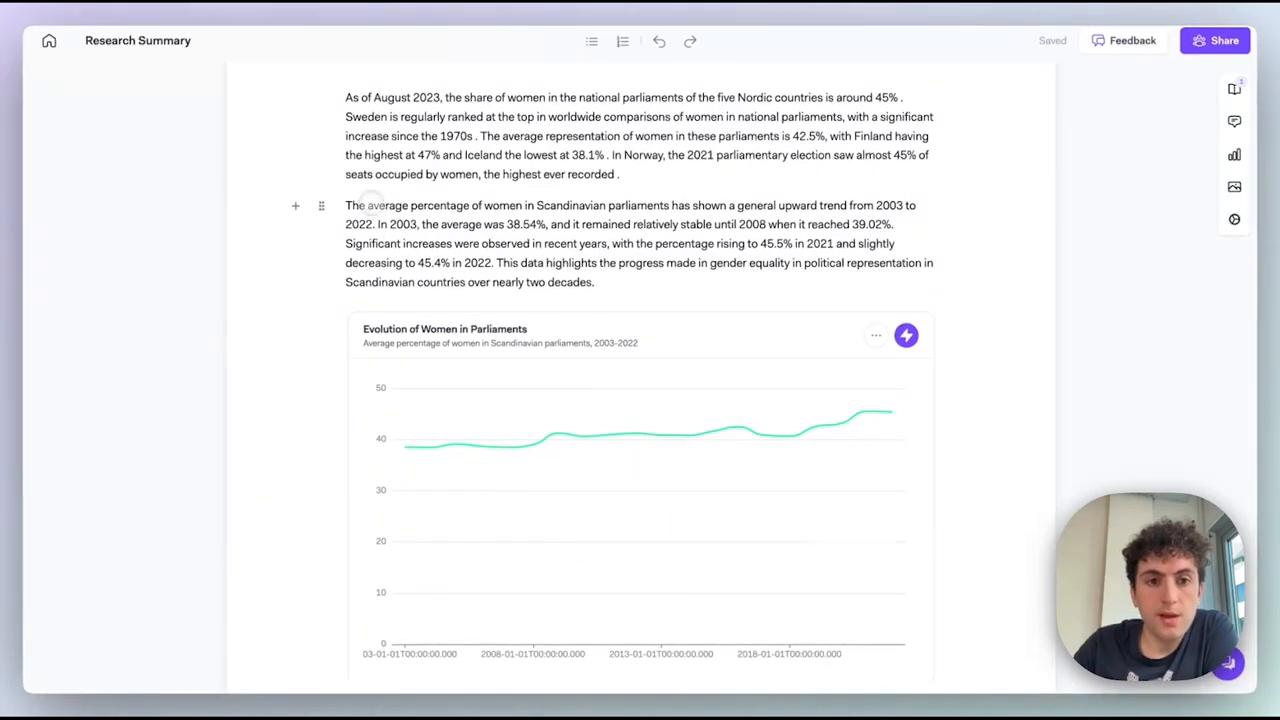
# - Bold "average percentage of women in Scandinavian parliaments has shown a general upward trend from 2003" and highlight it in orange
pyautogui.moveTo(368, 205); pyautogui.dragTo(605, 205)
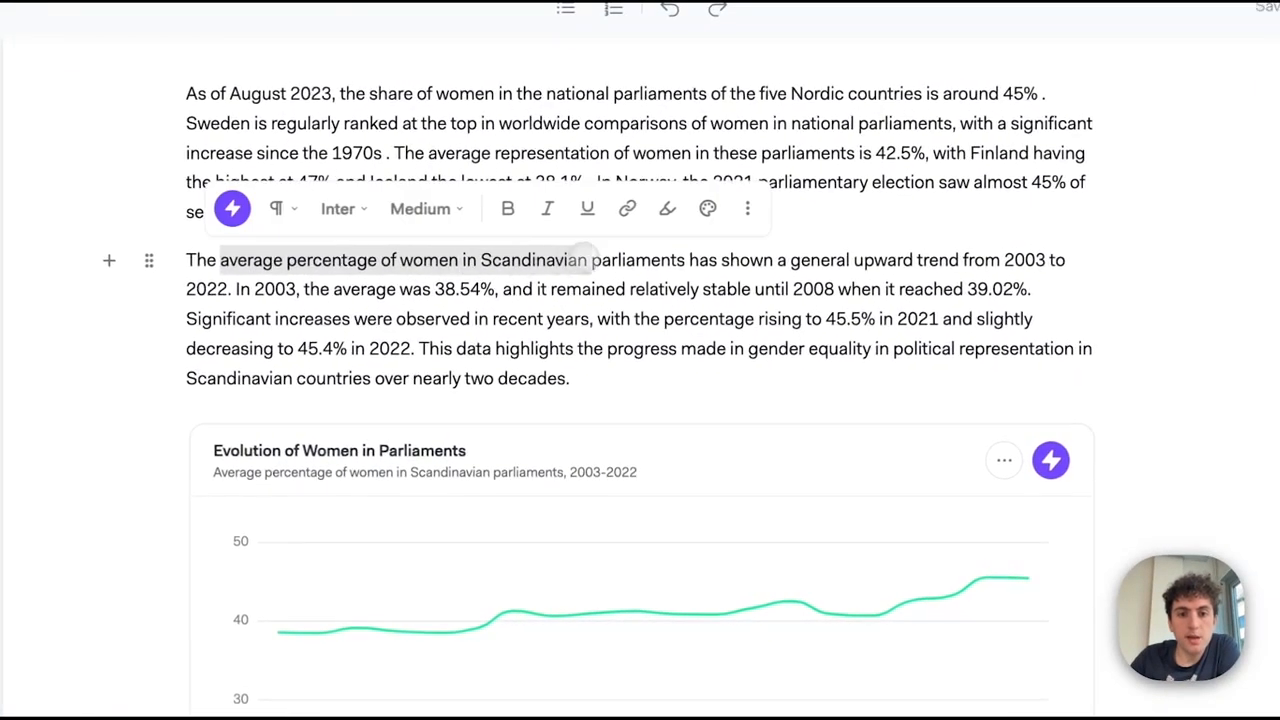
pyautogui.moveTo(590, 258); pyautogui.dragTo(1045, 260)
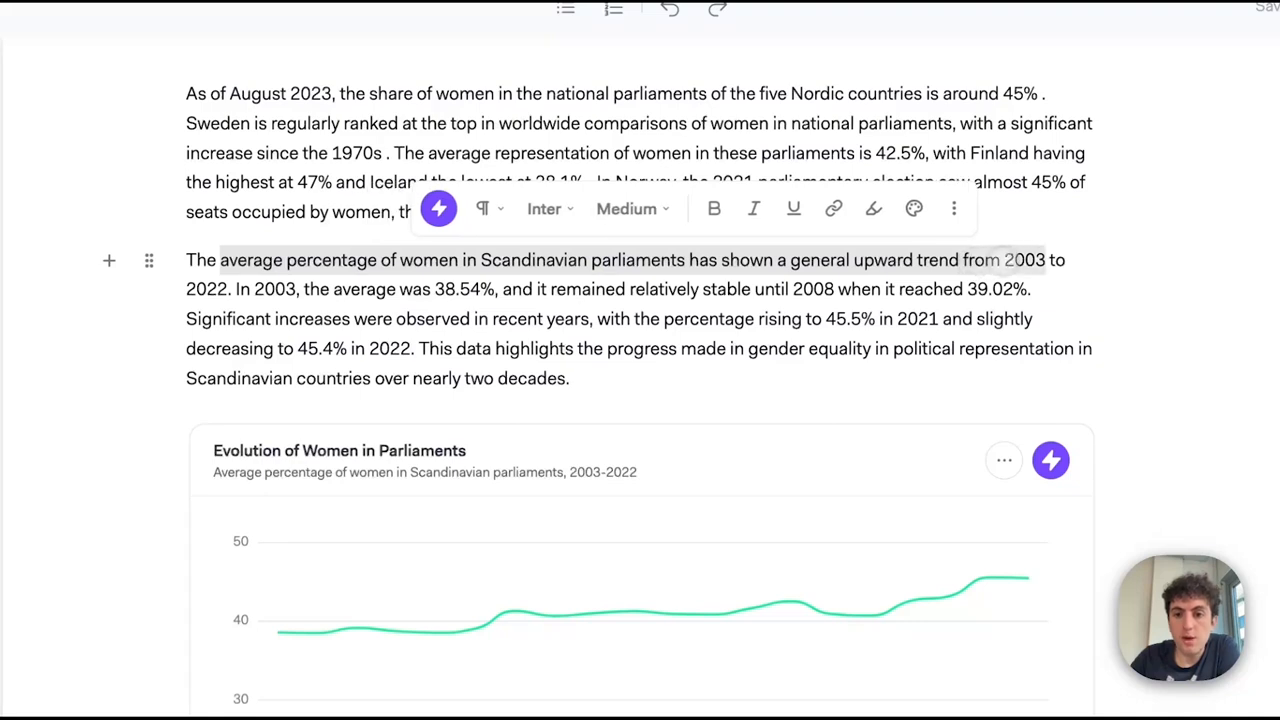
pyautogui.click(736, 208)
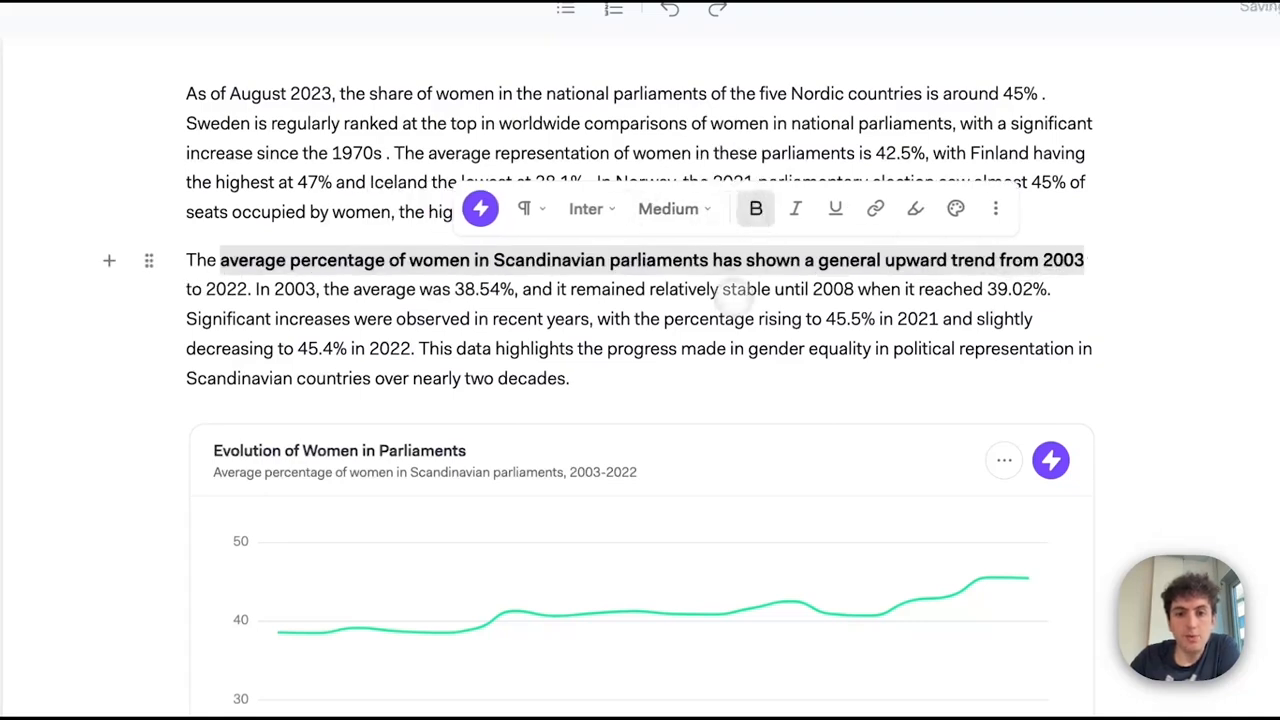
pyautogui.click(912, 209)
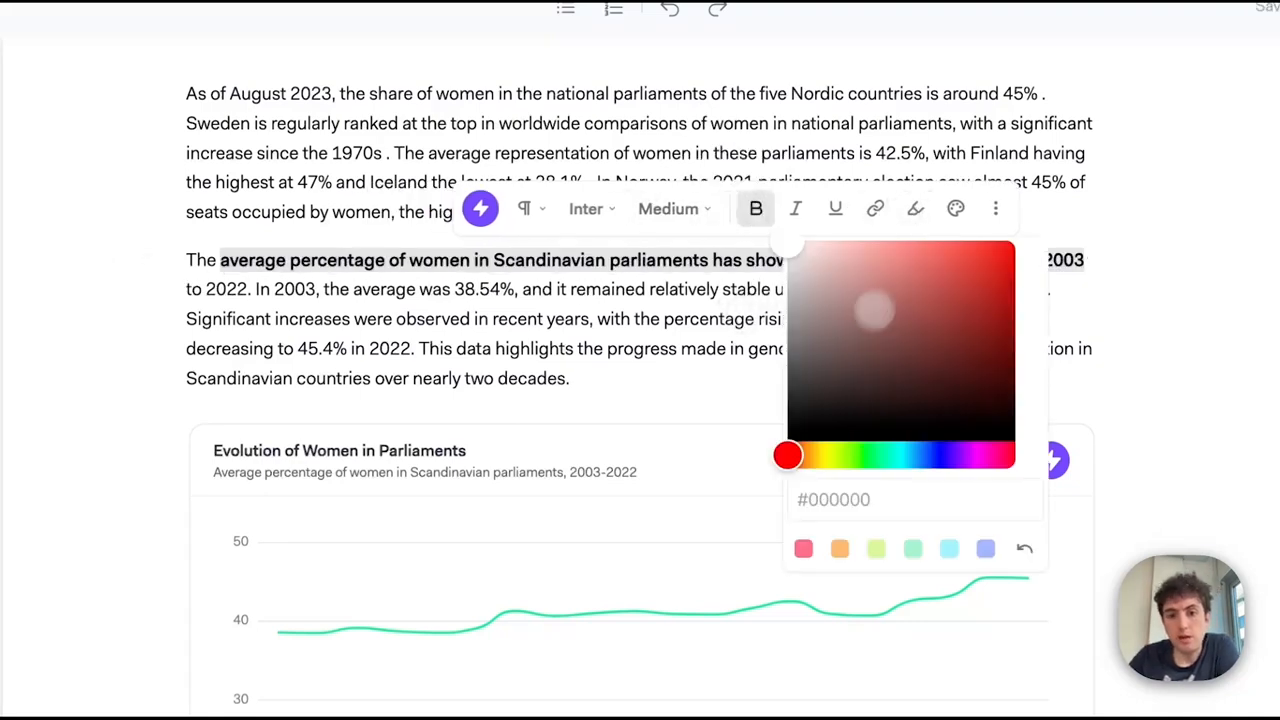
pyautogui.click(839, 548)
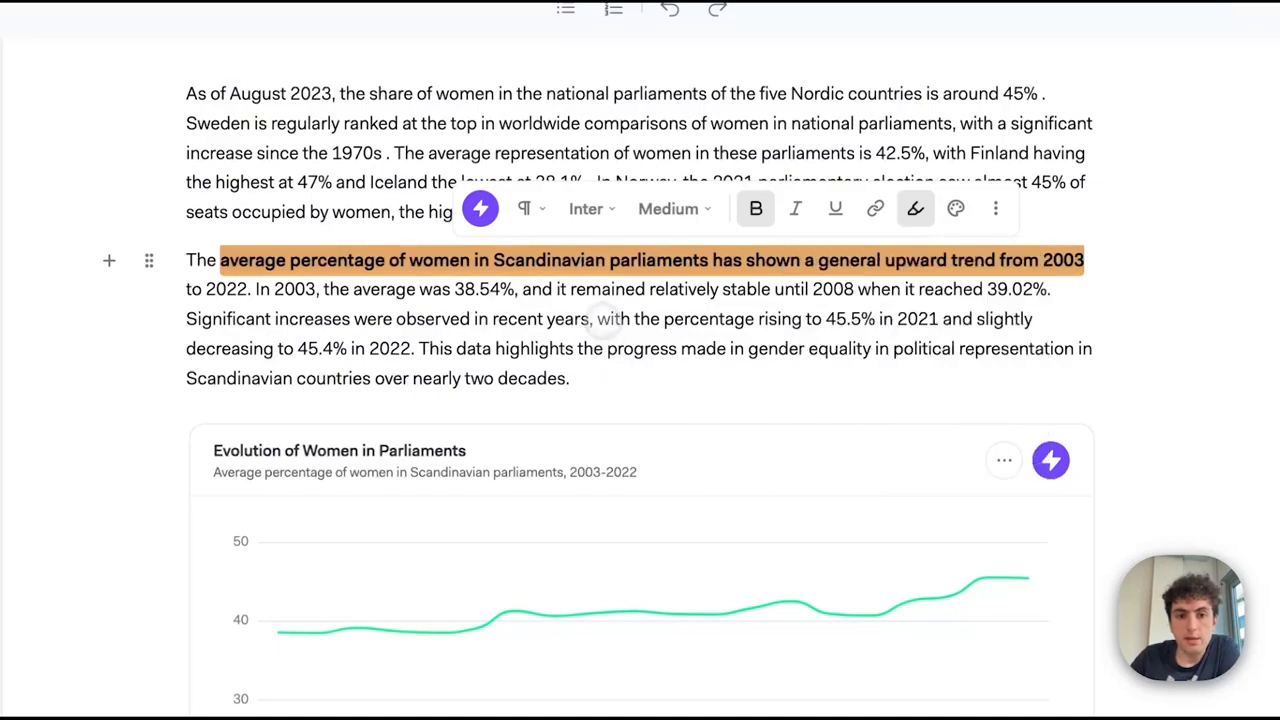
pyautogui.click(742, 289)
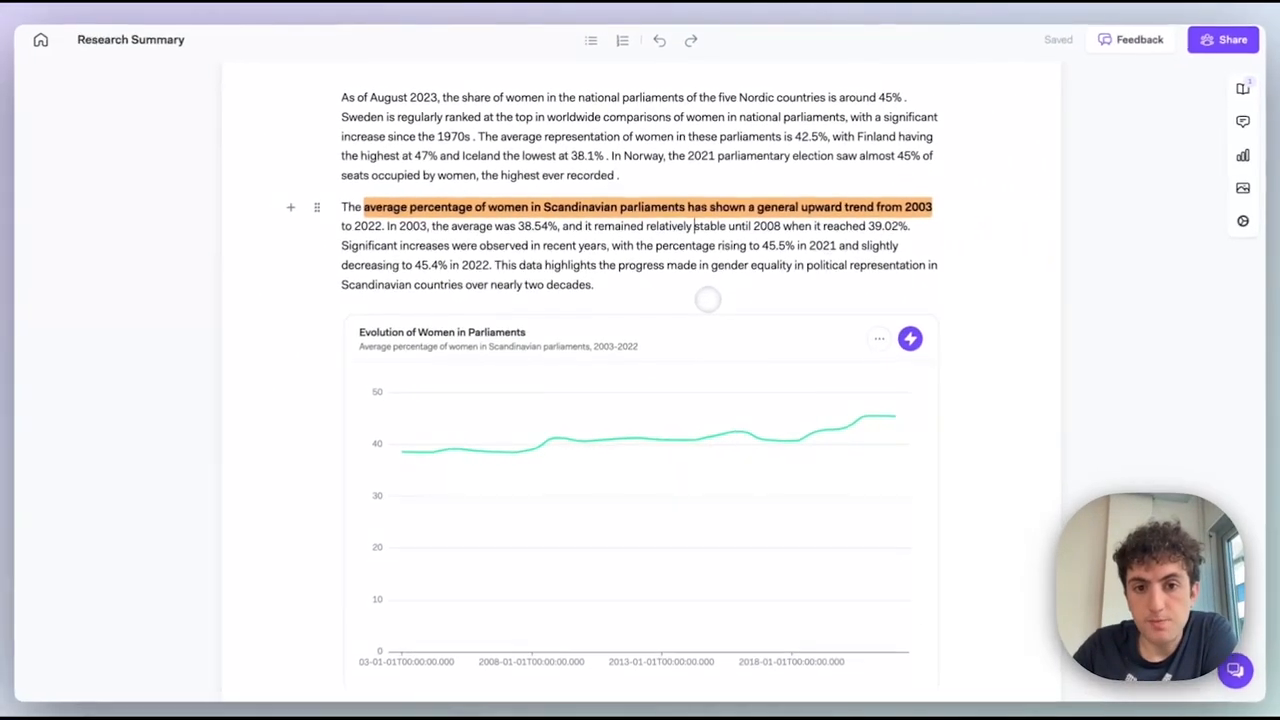
pyautogui.click(709, 286)
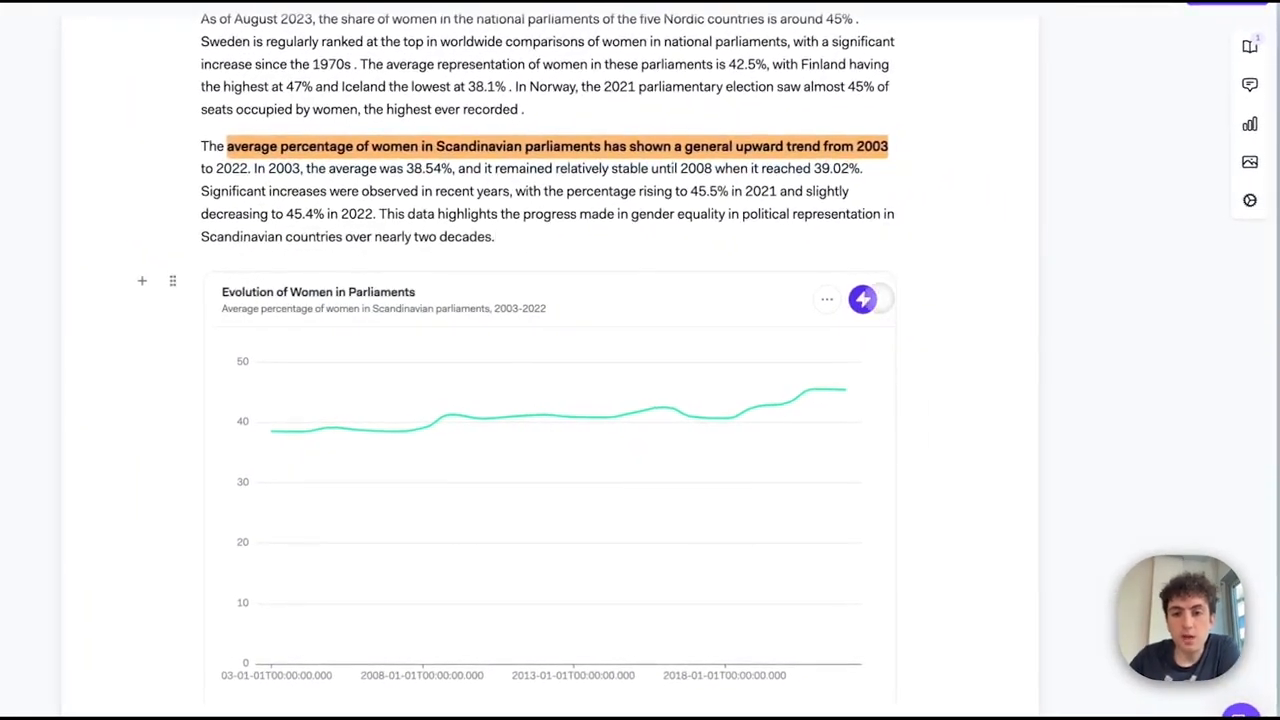
# - Investigate the chart's trends and research the suggestion "Impact of 2009 policy changes on women's representation"
pyautogui.click(862, 299)
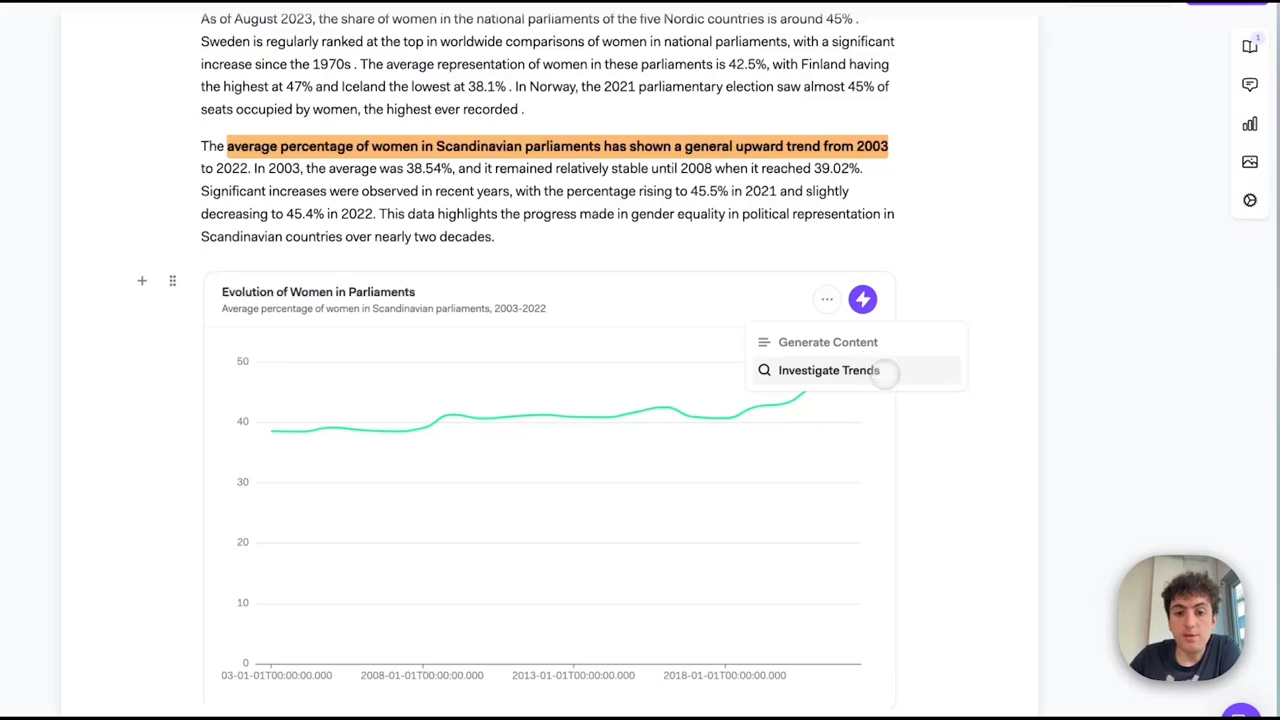
pyautogui.click(884, 372)
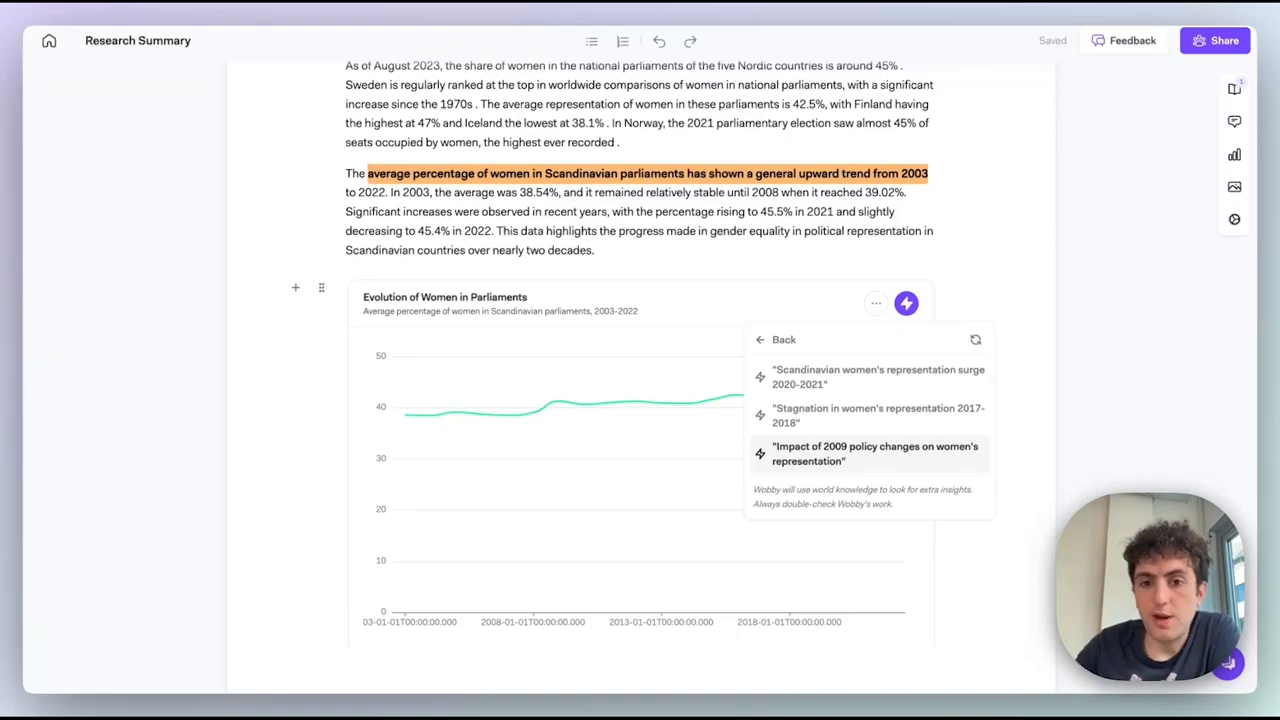
pyautogui.click(892, 456)
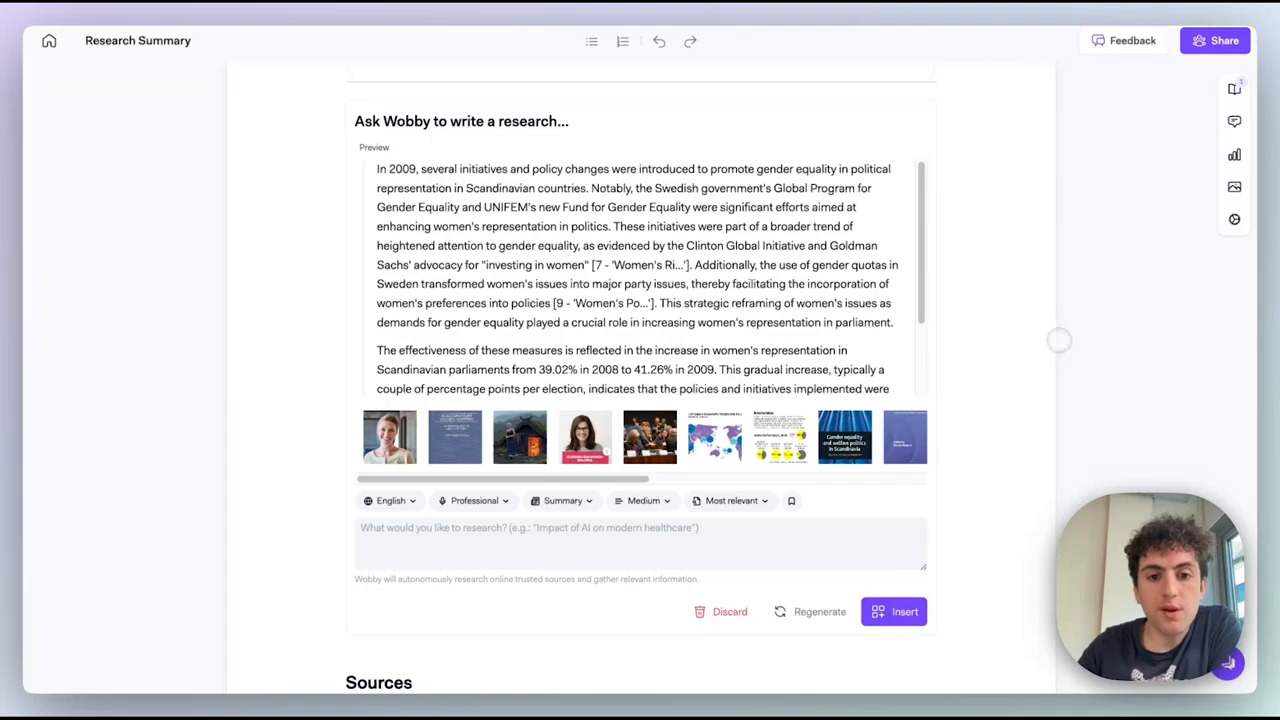
# - Look through the language, tone, format, length and source options of the research block, keeping the current choices
pyautogui.click(390, 500)
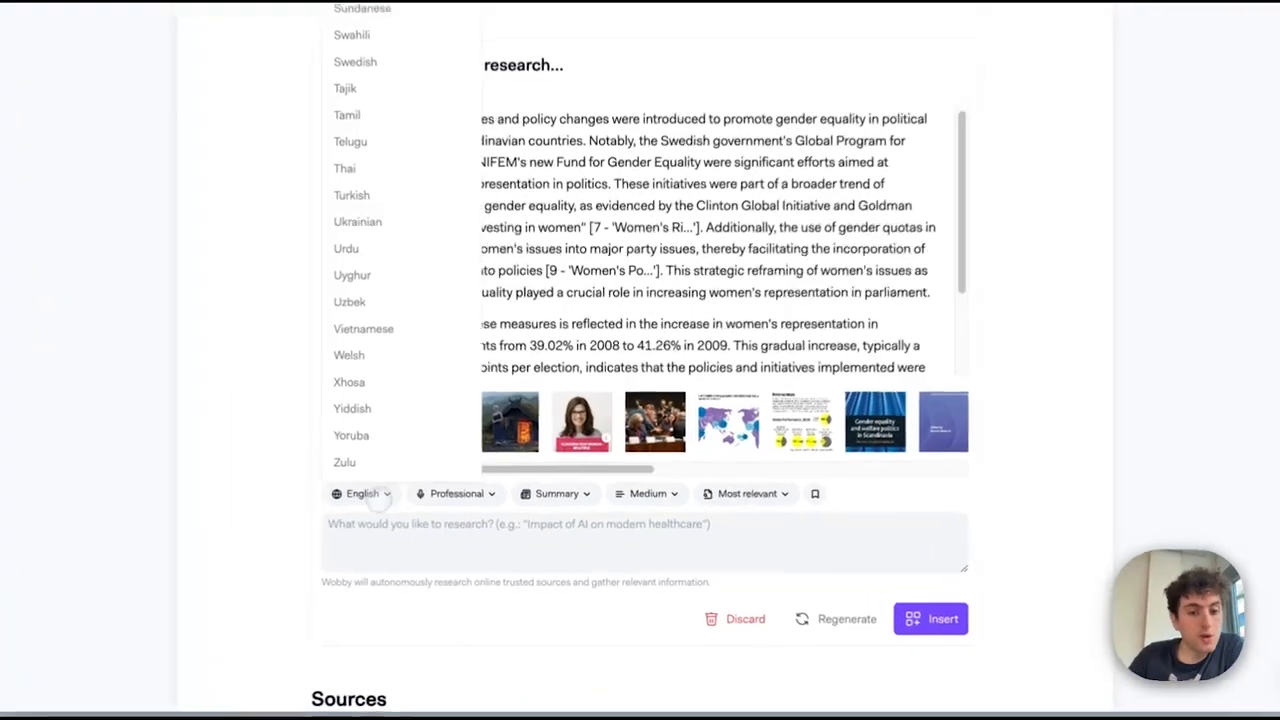
pyautogui.click(390, 500)
pyautogui.click(474, 500)
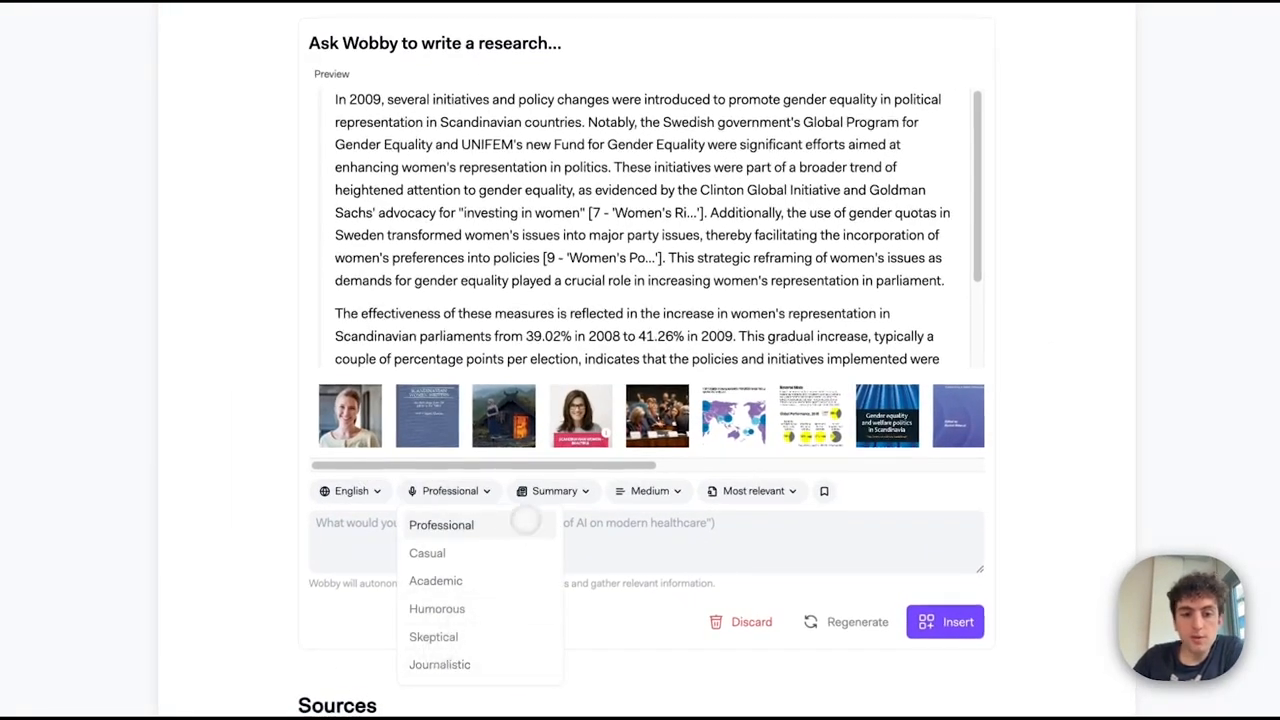
pyautogui.click(550, 490)
pyautogui.click(550, 490)
pyautogui.click(650, 490)
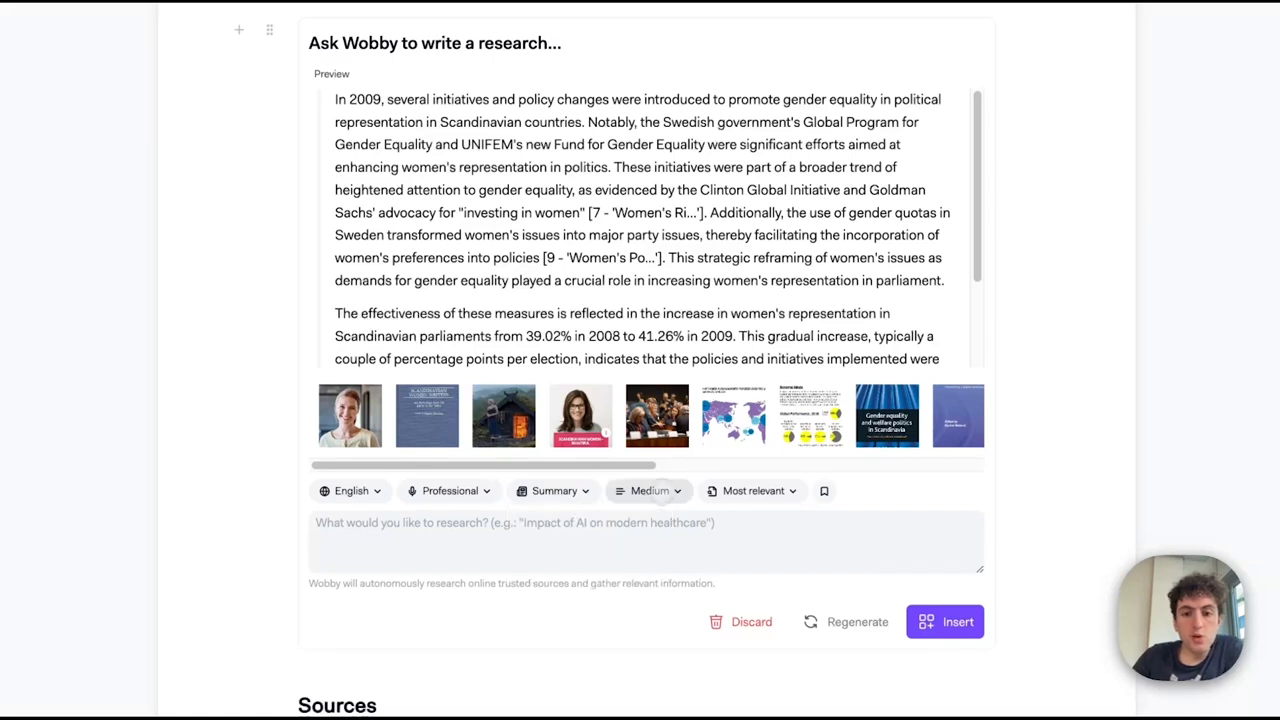
pyautogui.click(650, 490)
pyautogui.click(752, 490)
pyautogui.click(752, 490)
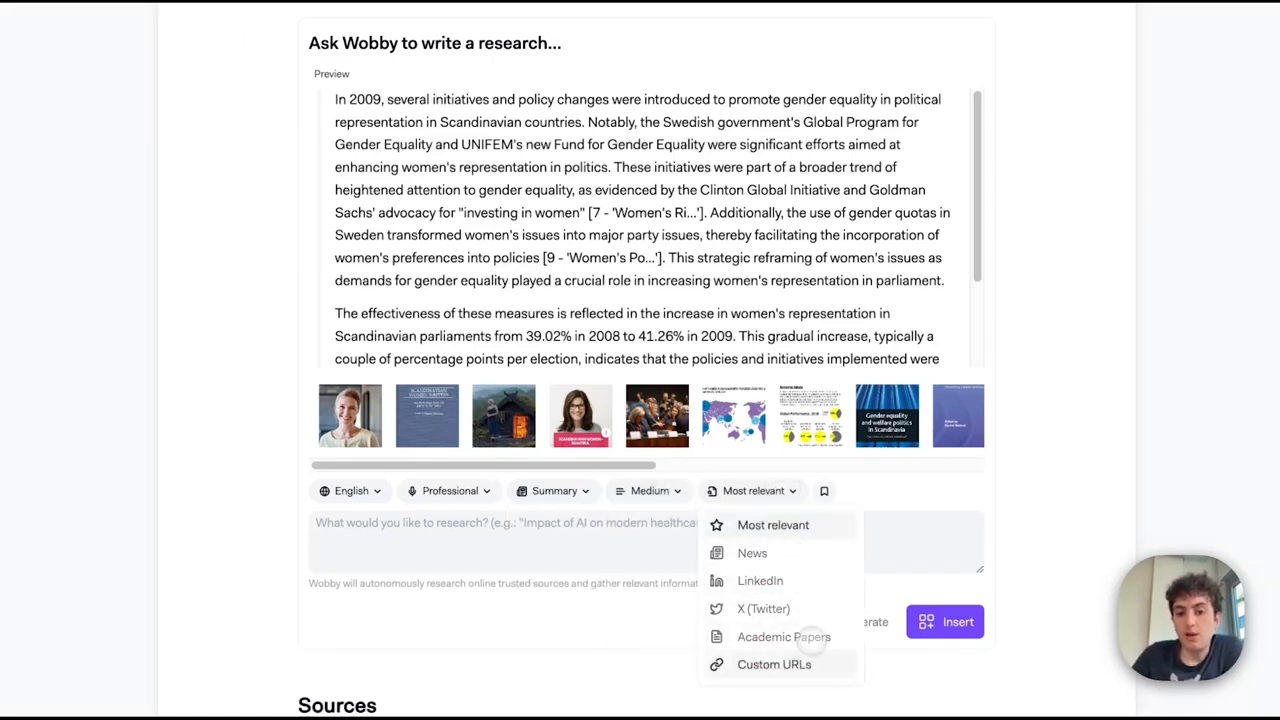
pyautogui.click(886, 505)
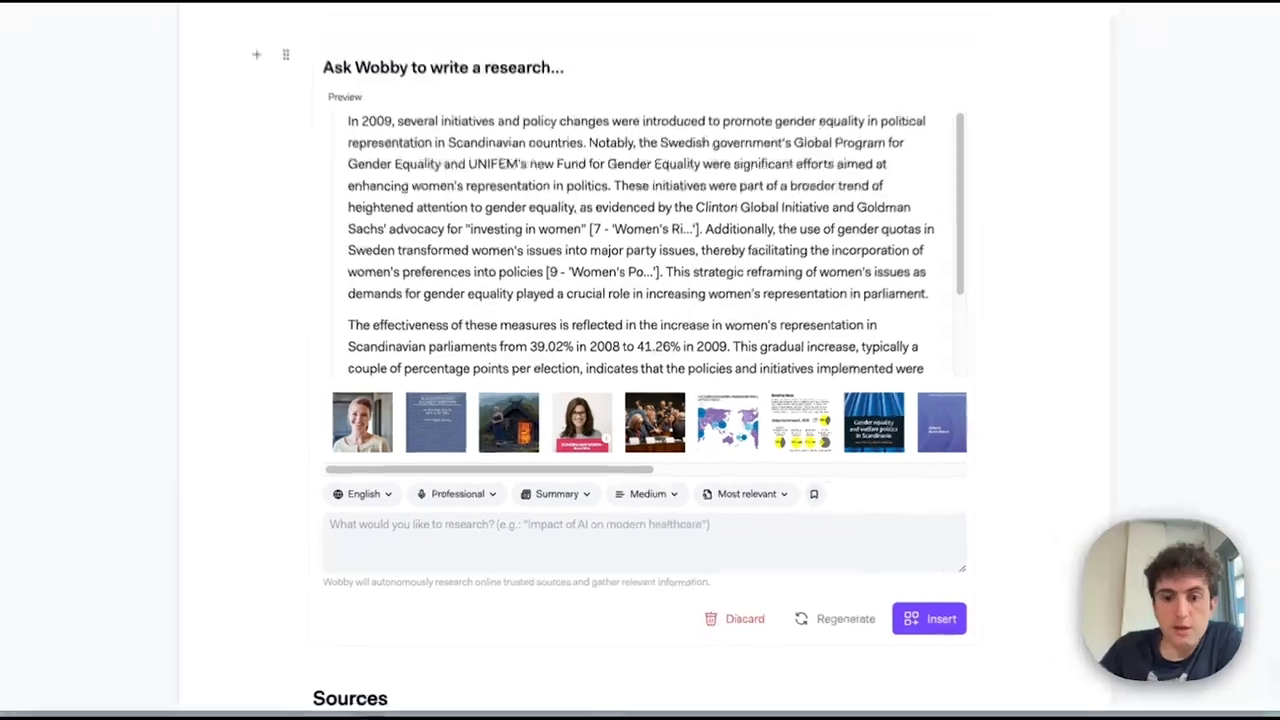
# - Insert the generated research on the 2009 policy changes into the document and read through its first paragraph
pyautogui.click(945, 621)
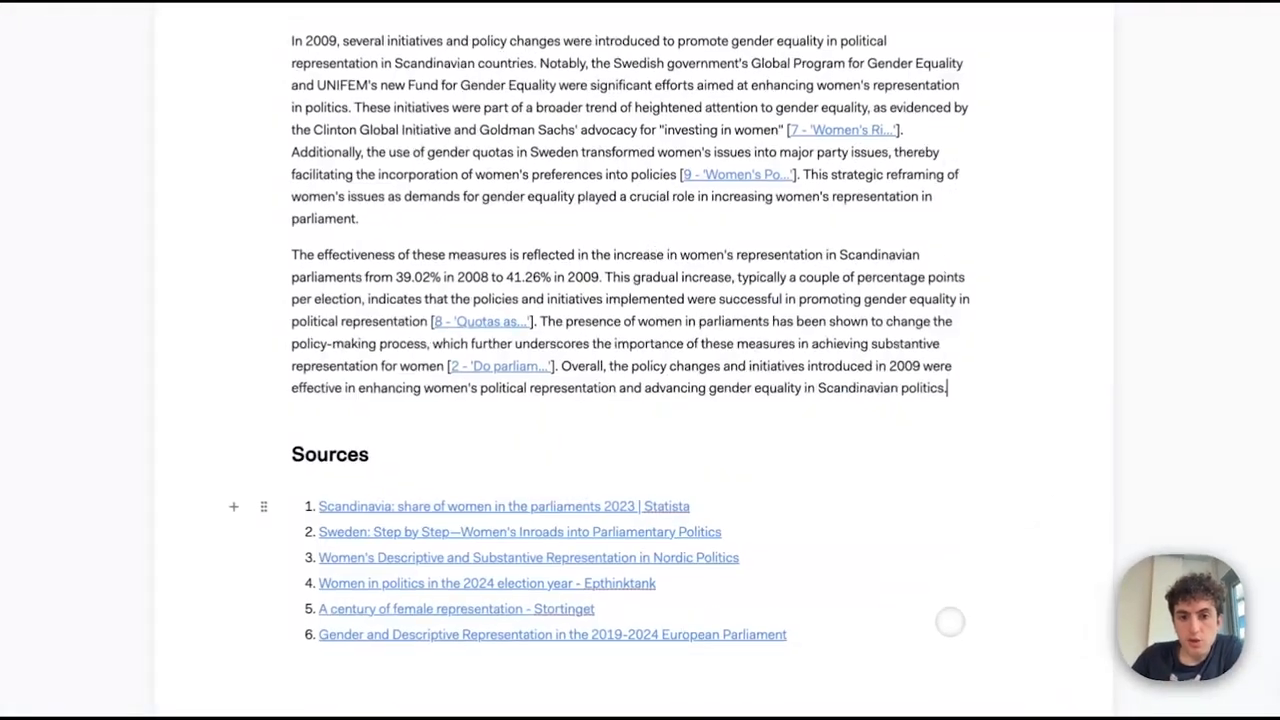
pyautogui.scroll(5, 600, 400)
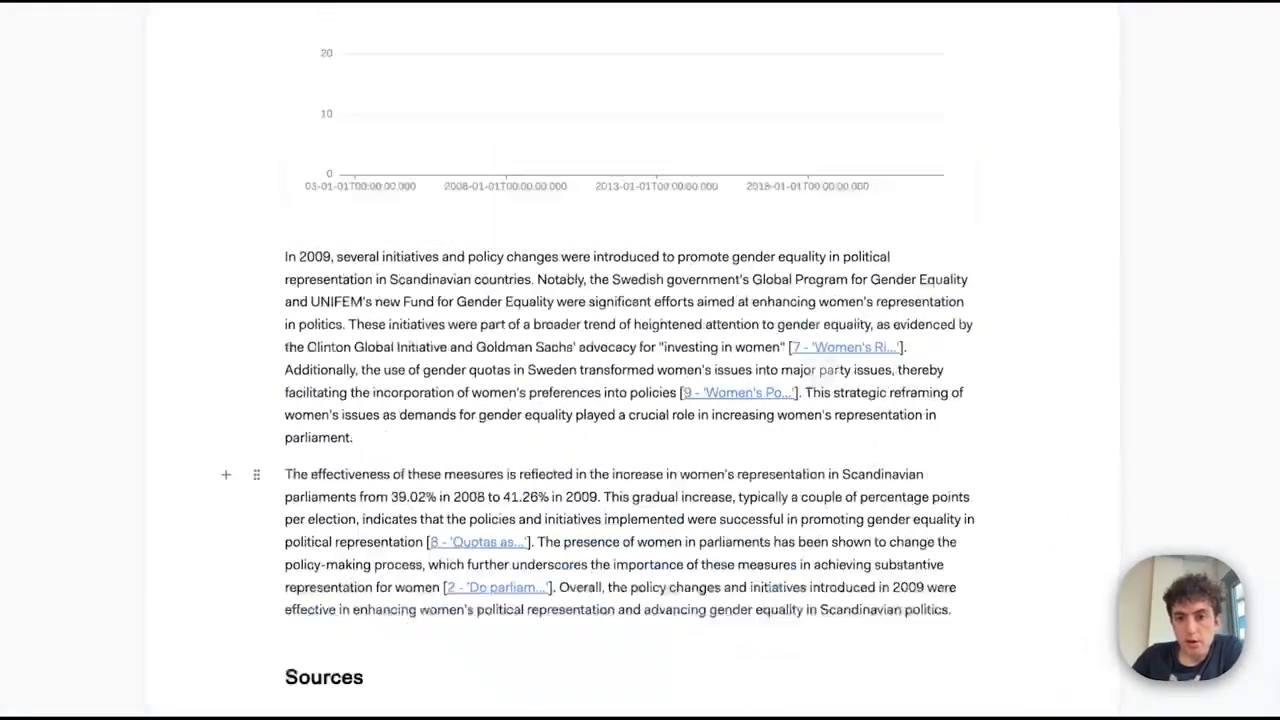
pyautogui.moveTo(370, 316); pyautogui.dragTo(858, 317)
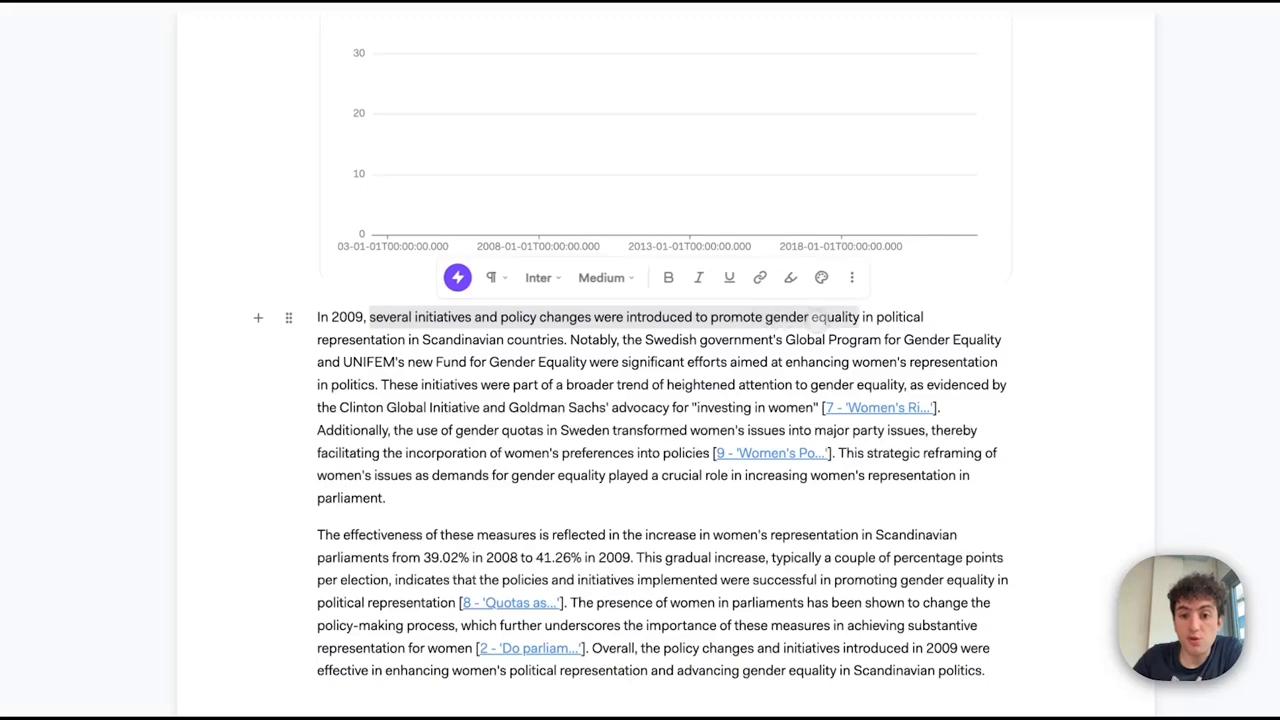
pyautogui.click(622, 362)
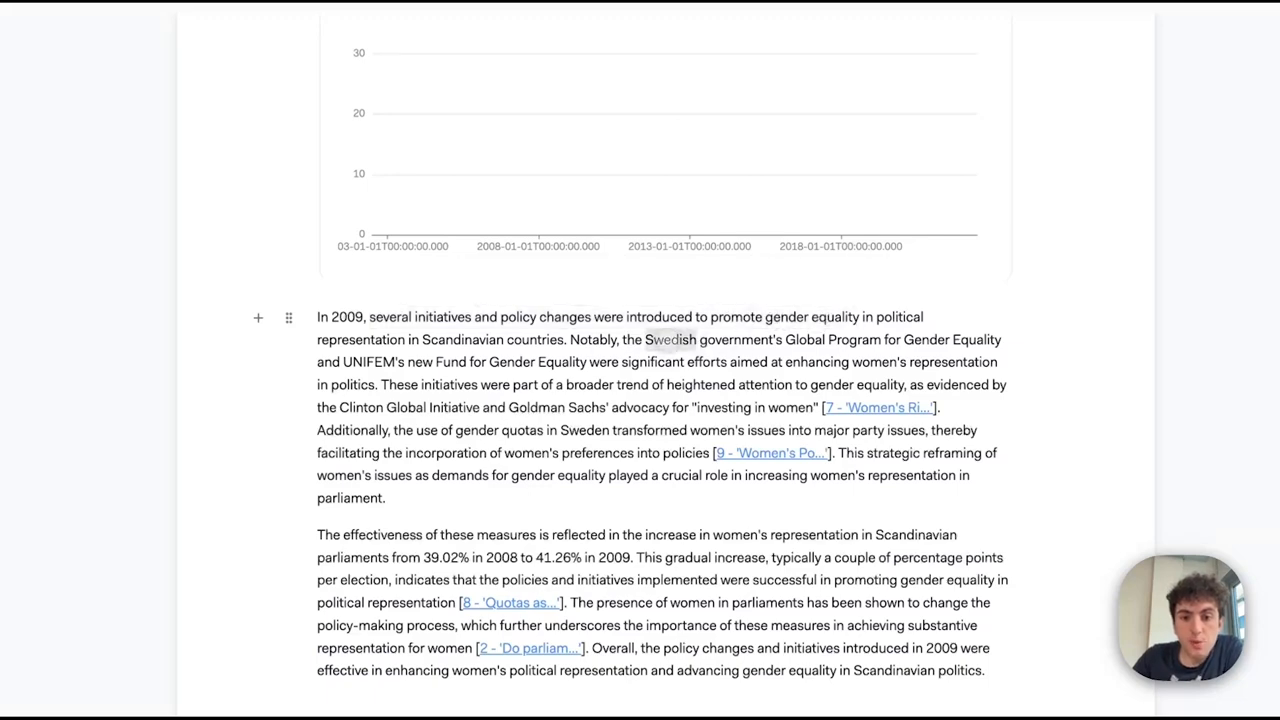
pyautogui.moveTo(697, 339); pyautogui.dragTo(978, 343)
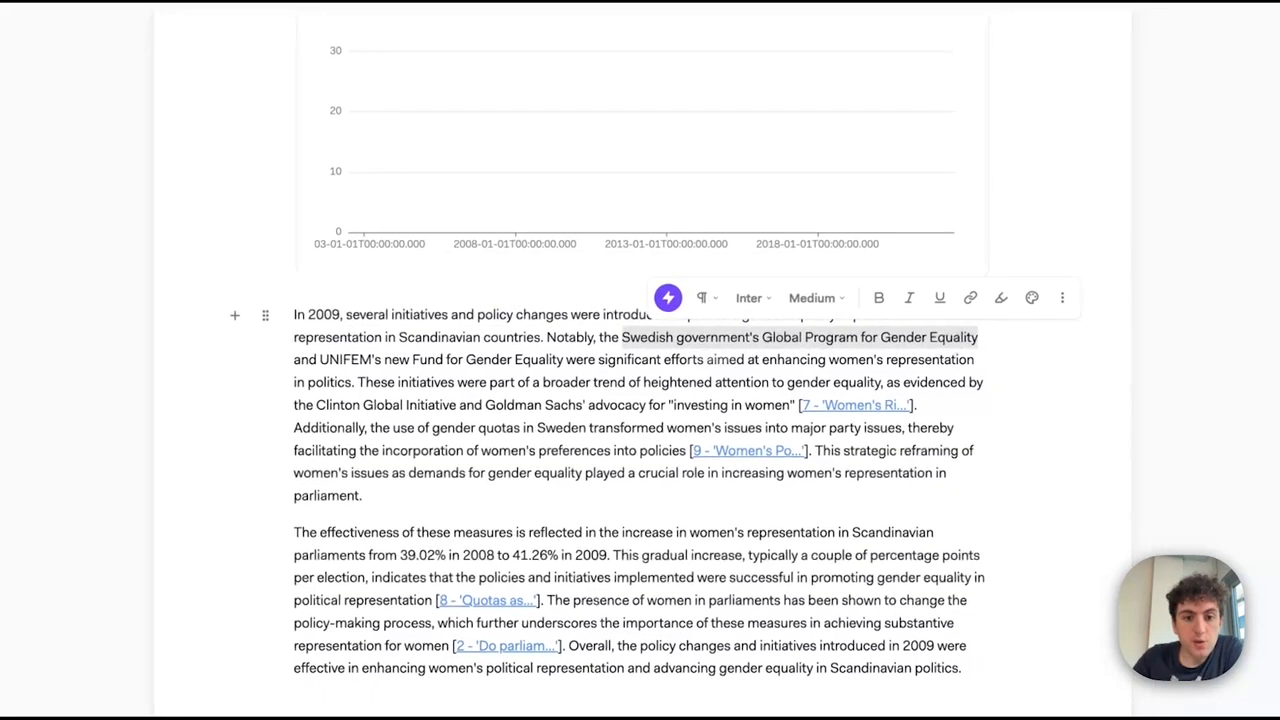
pyautogui.doubleClick(380, 363)
pyautogui.moveTo(380, 358); pyautogui.dragTo(500, 357)
pyautogui.click(505, 356)
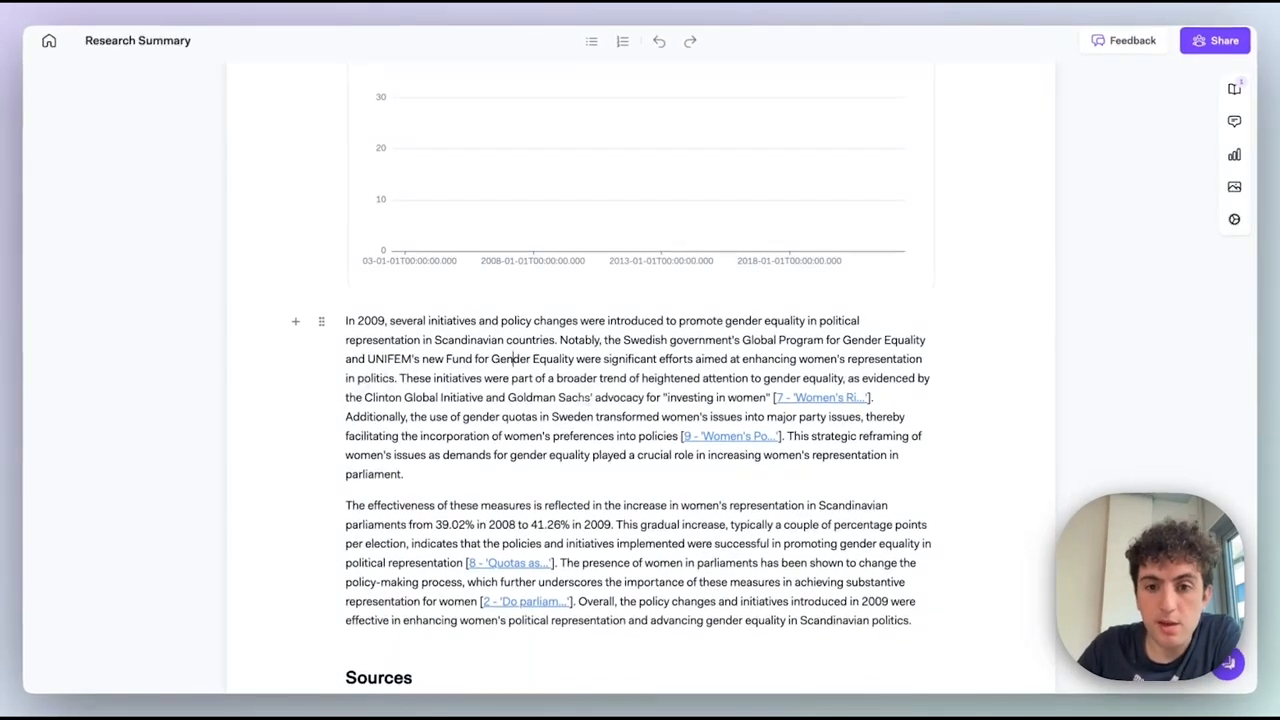
# - Open the awid source cited as reference 7, skim the article, and return to review the chart and inserted research
pyautogui.click(820, 397)
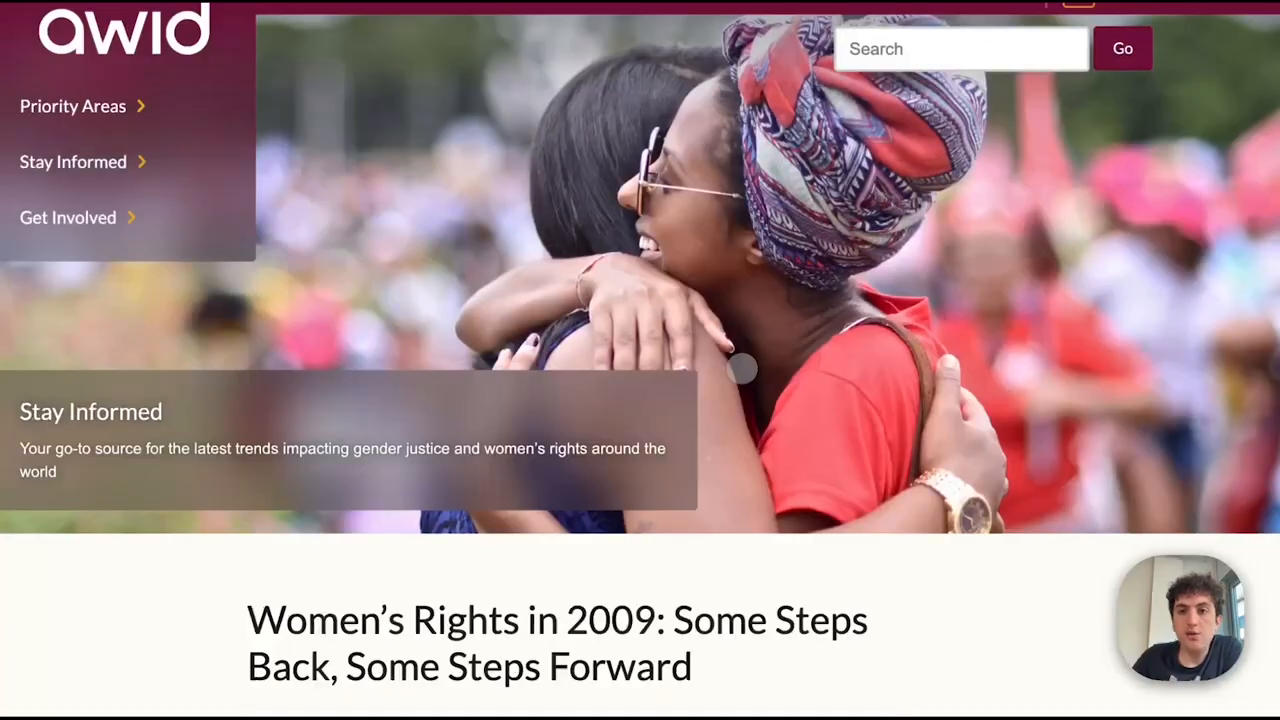
pyautogui.scroll(-3, 780, 340)
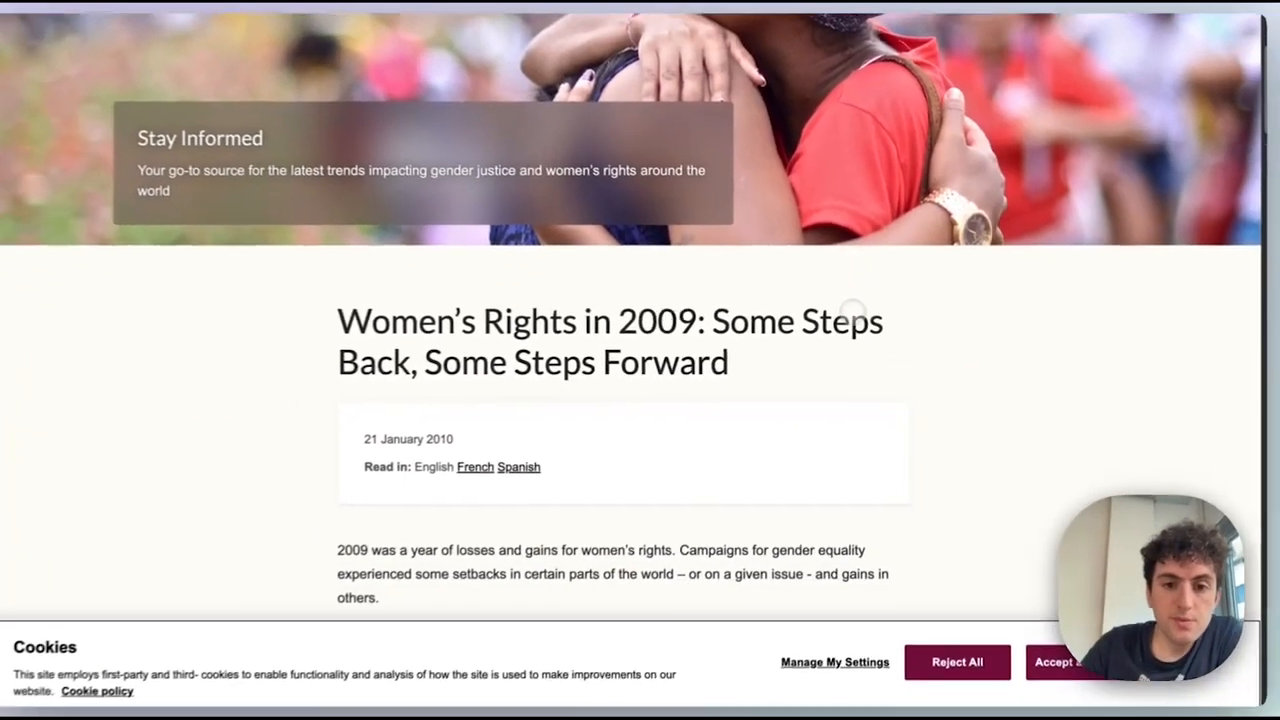
pyautogui.scroll(-5, 851, 313)
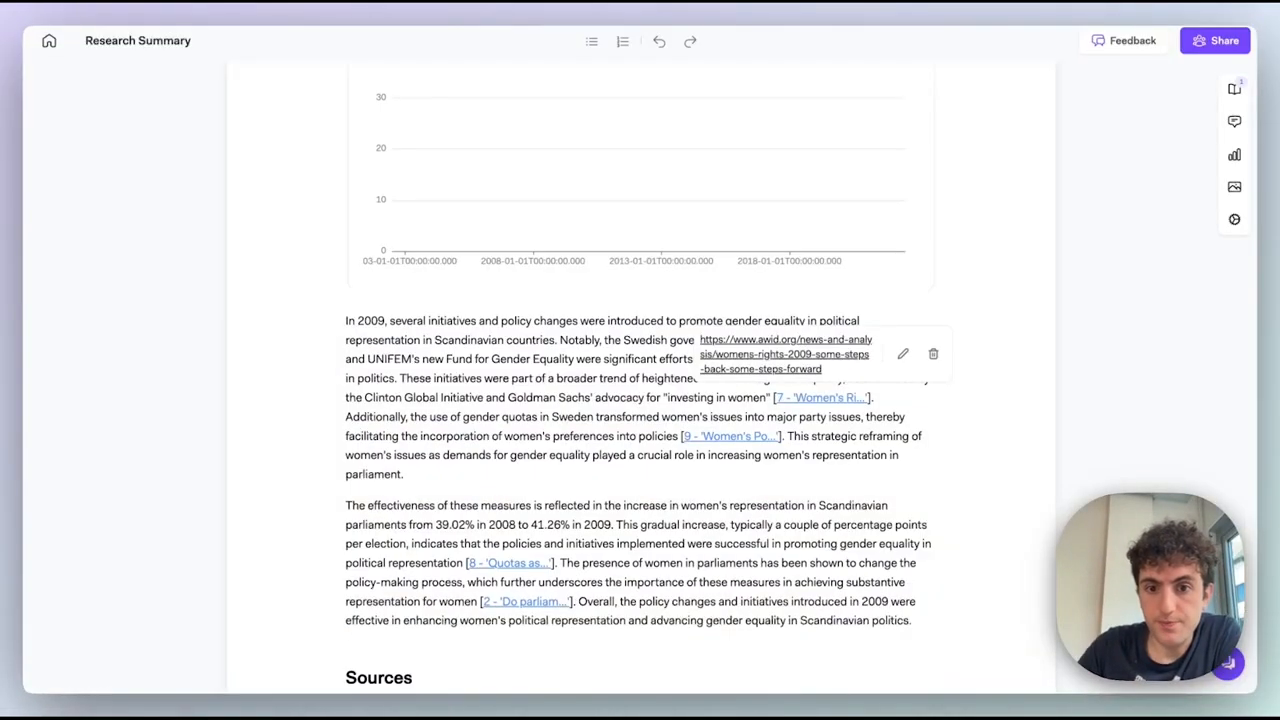
pyautogui.scroll(-2, 717, 425)
pyautogui.scroll(3, 717, 425)
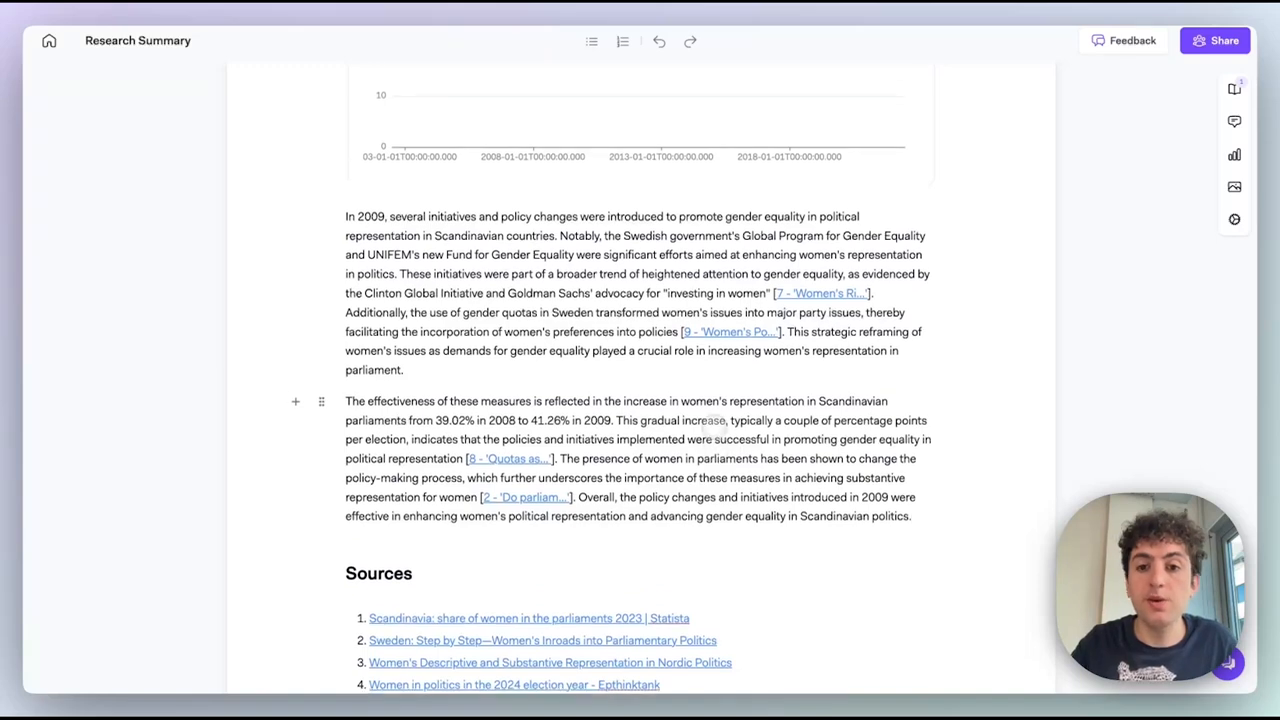
pyautogui.scroll(1, 716, 425)
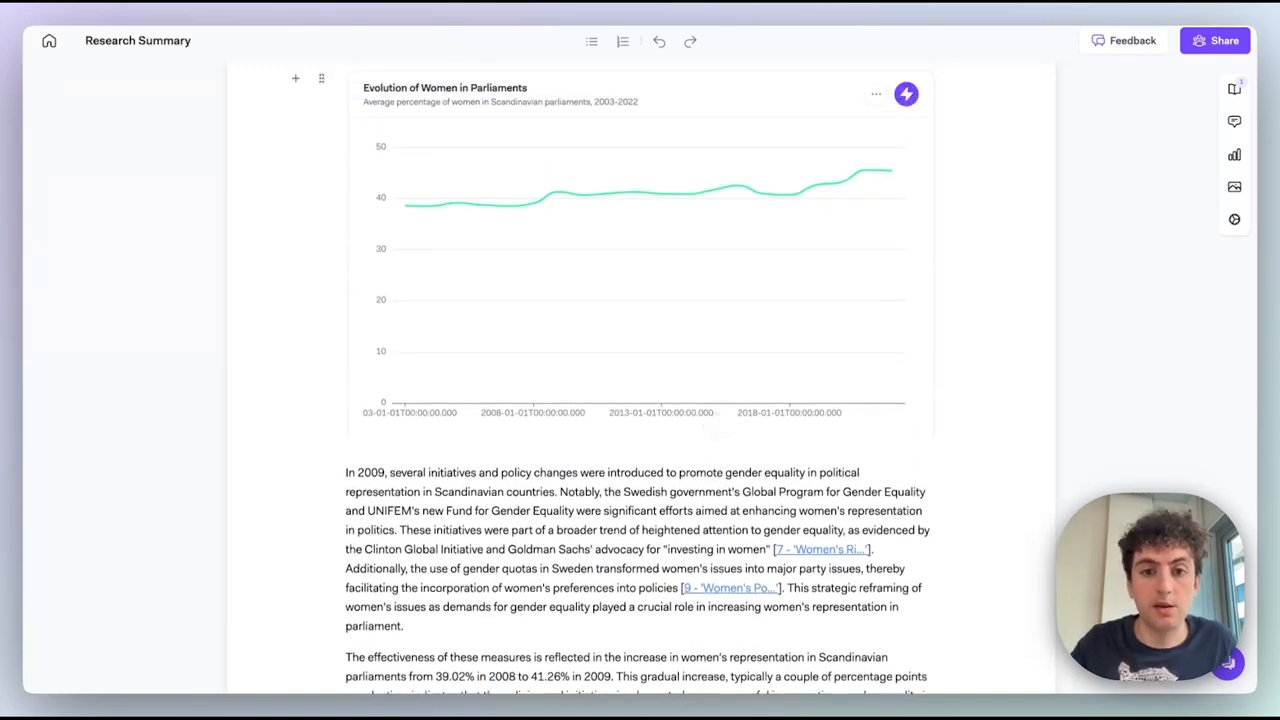
pyautogui.scroll(-5, 718, 425)
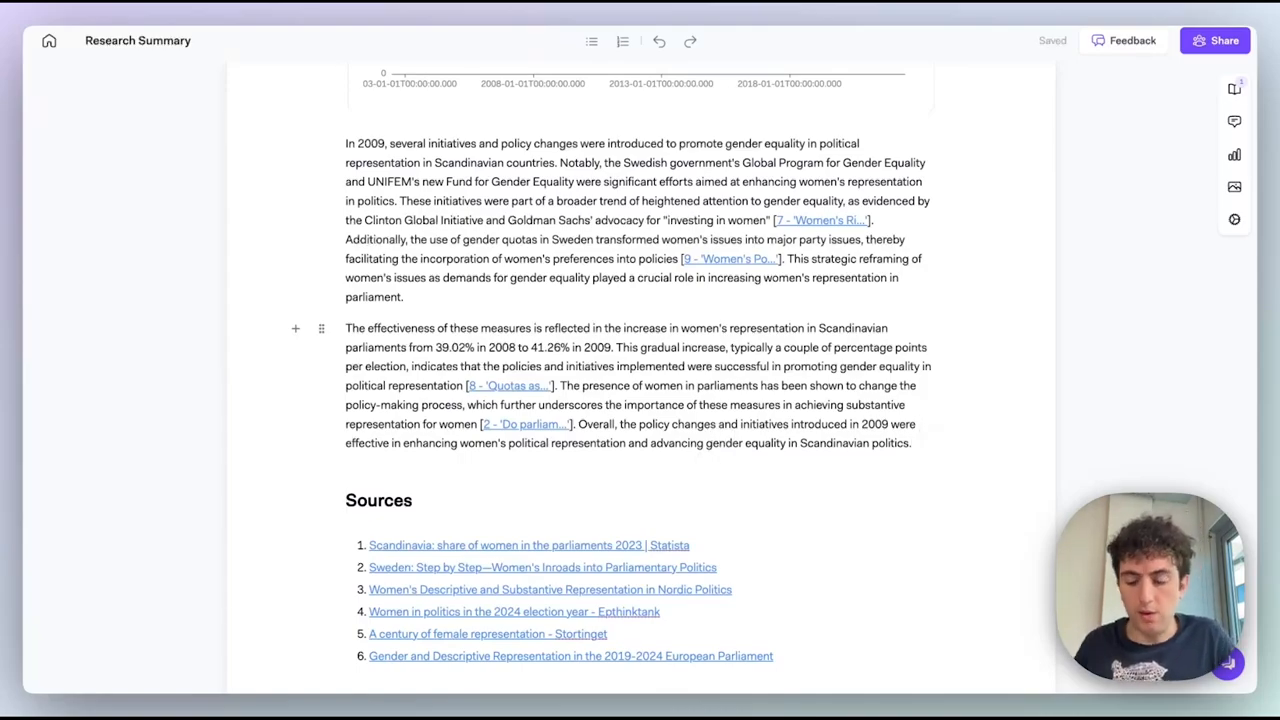
# - Add a new Research block on an empty line below the last research paragraph, above the Sources heading
pyautogui.press('Return')
pyautogui.write('/')
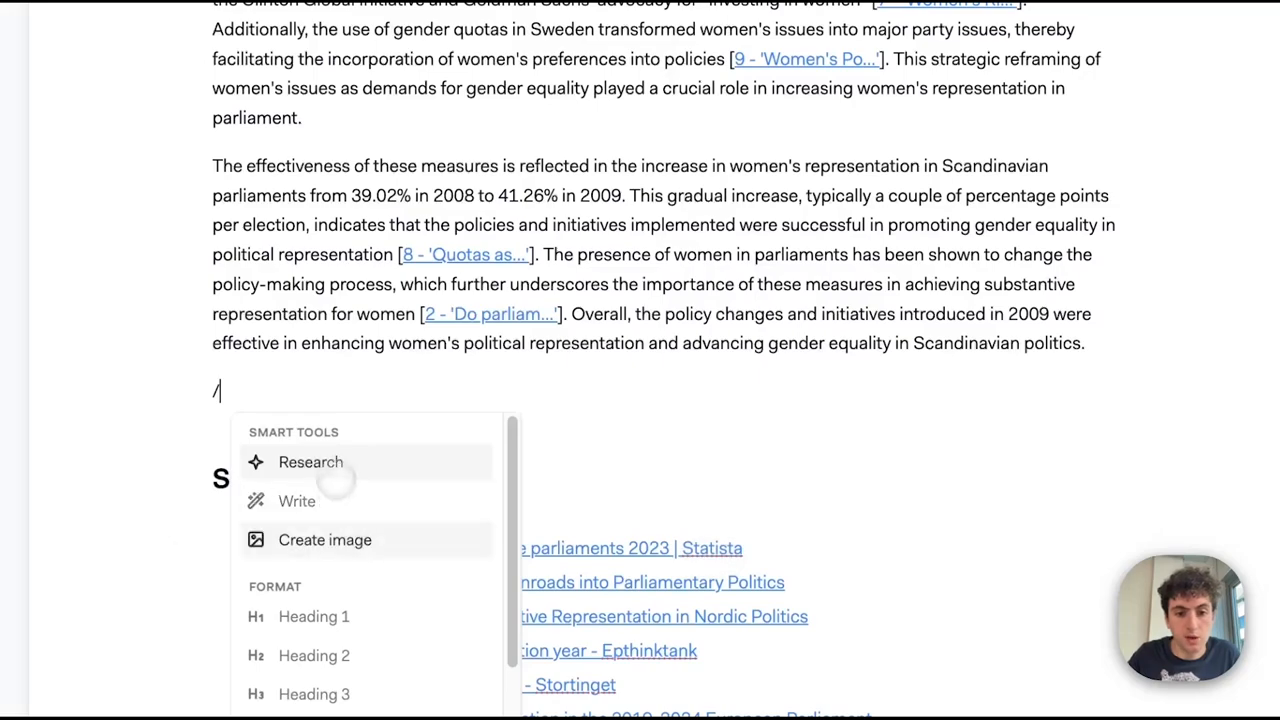
pyautogui.press('Down')
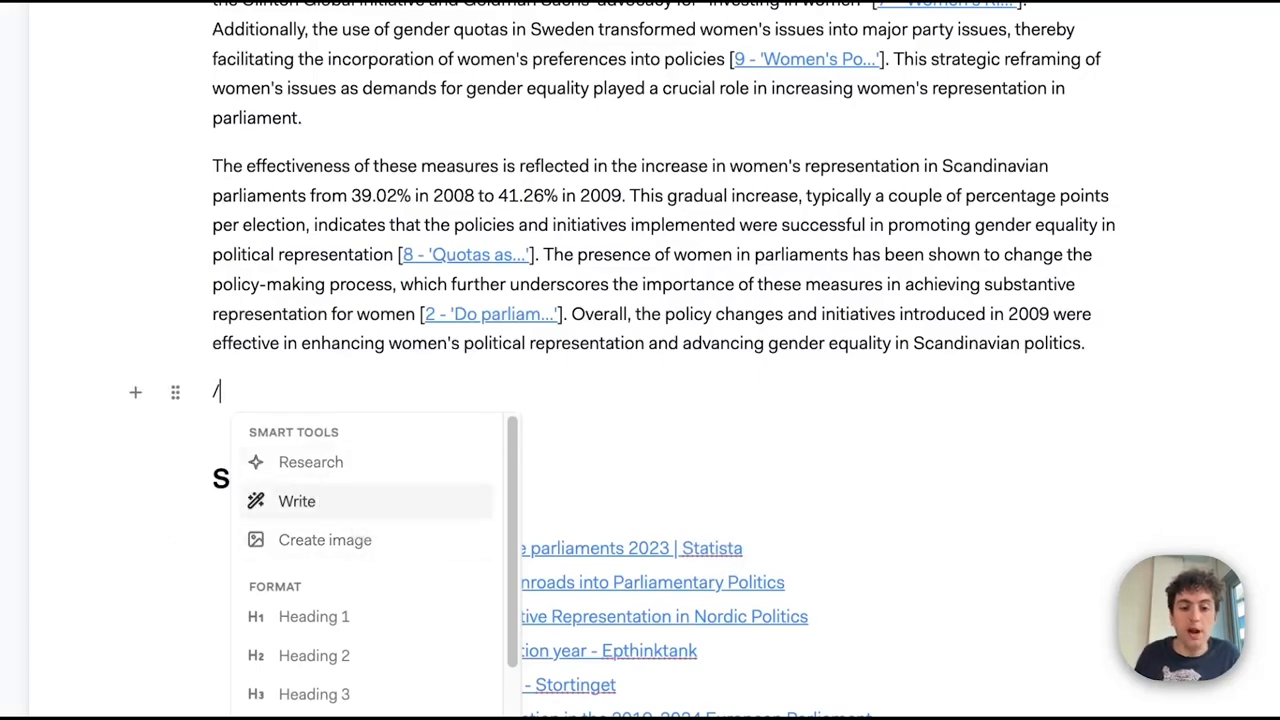
pyautogui.press('Down')
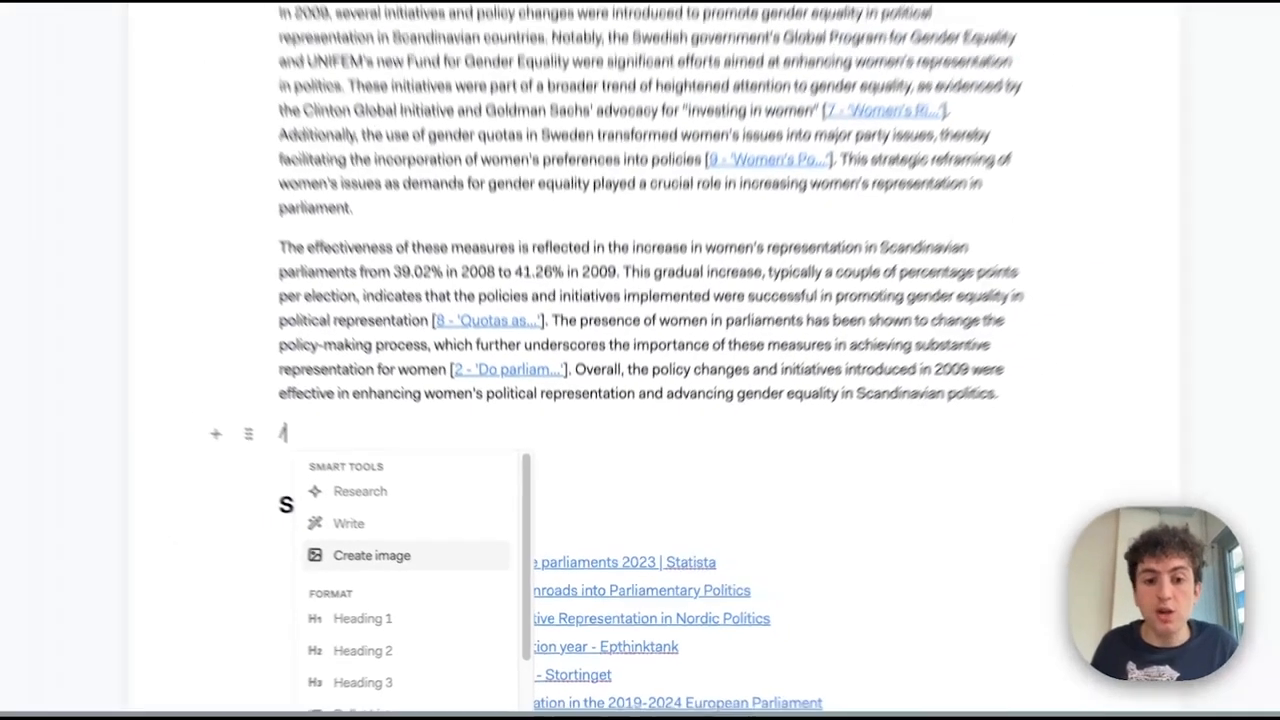
pyautogui.press('Up')
pyautogui.press('Up')
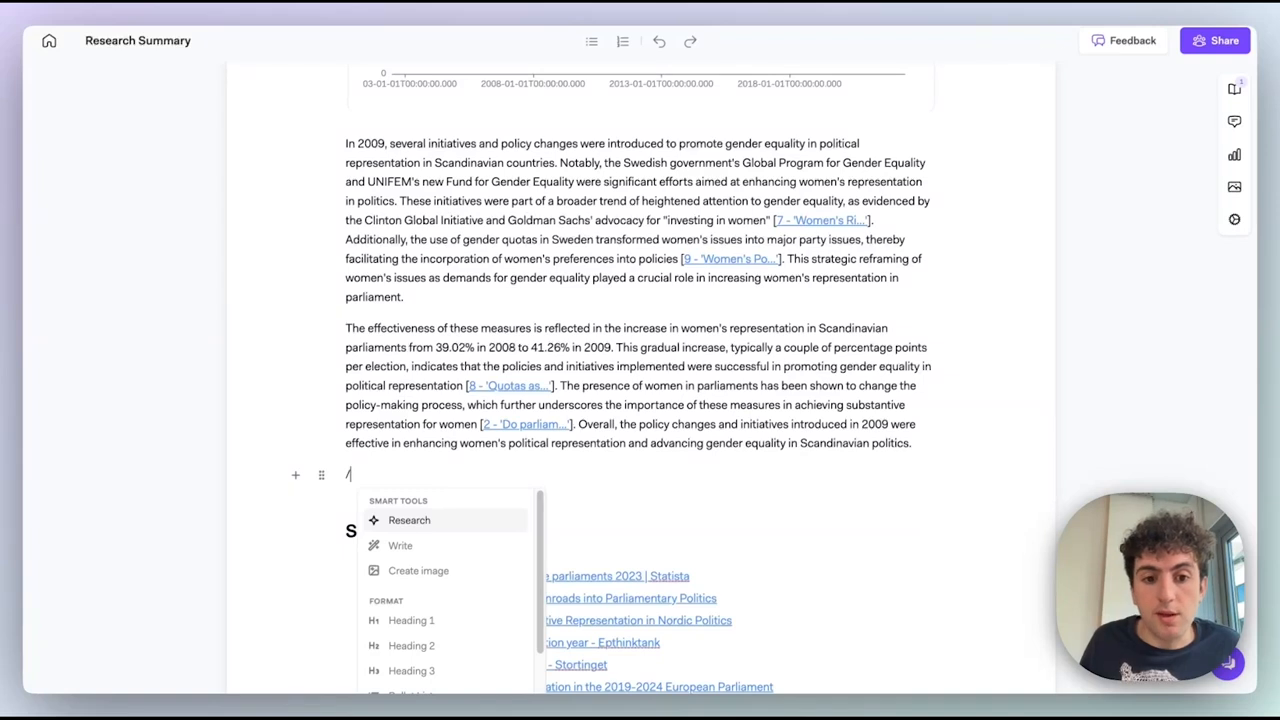
pyautogui.press('Return')
pyautogui.scroll(-1, 567, 478)
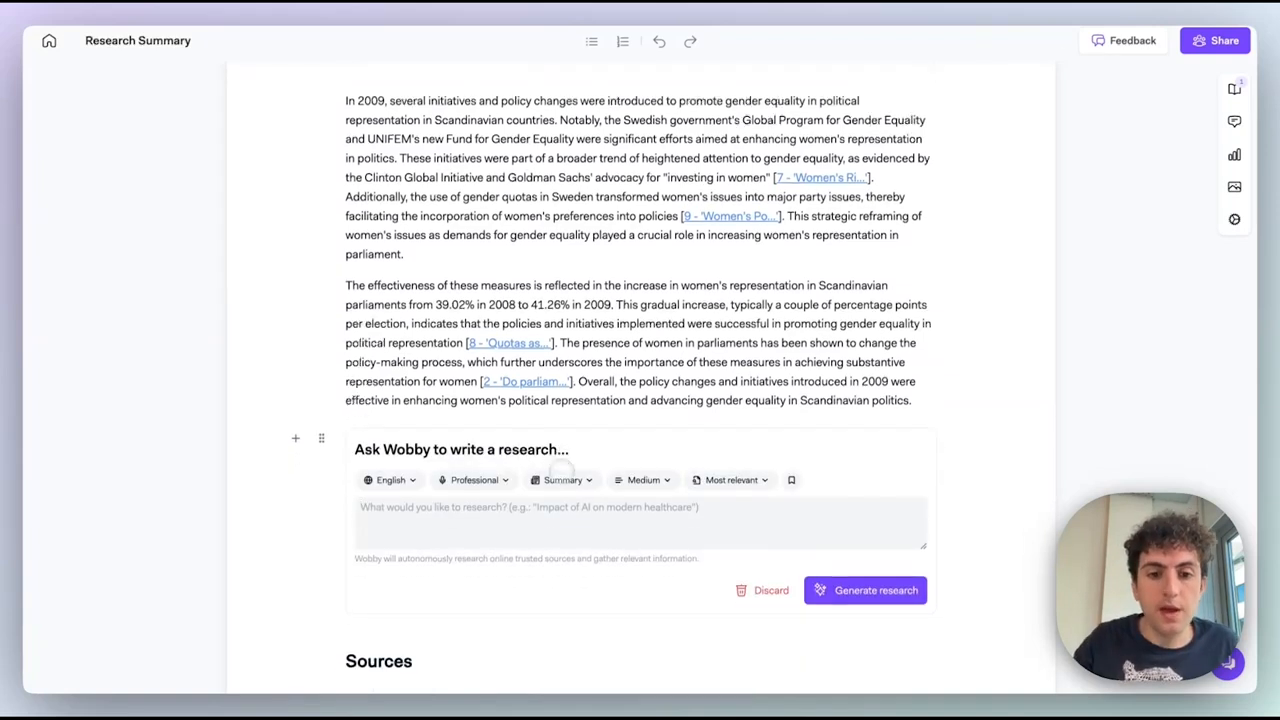
pyautogui.press('Return')
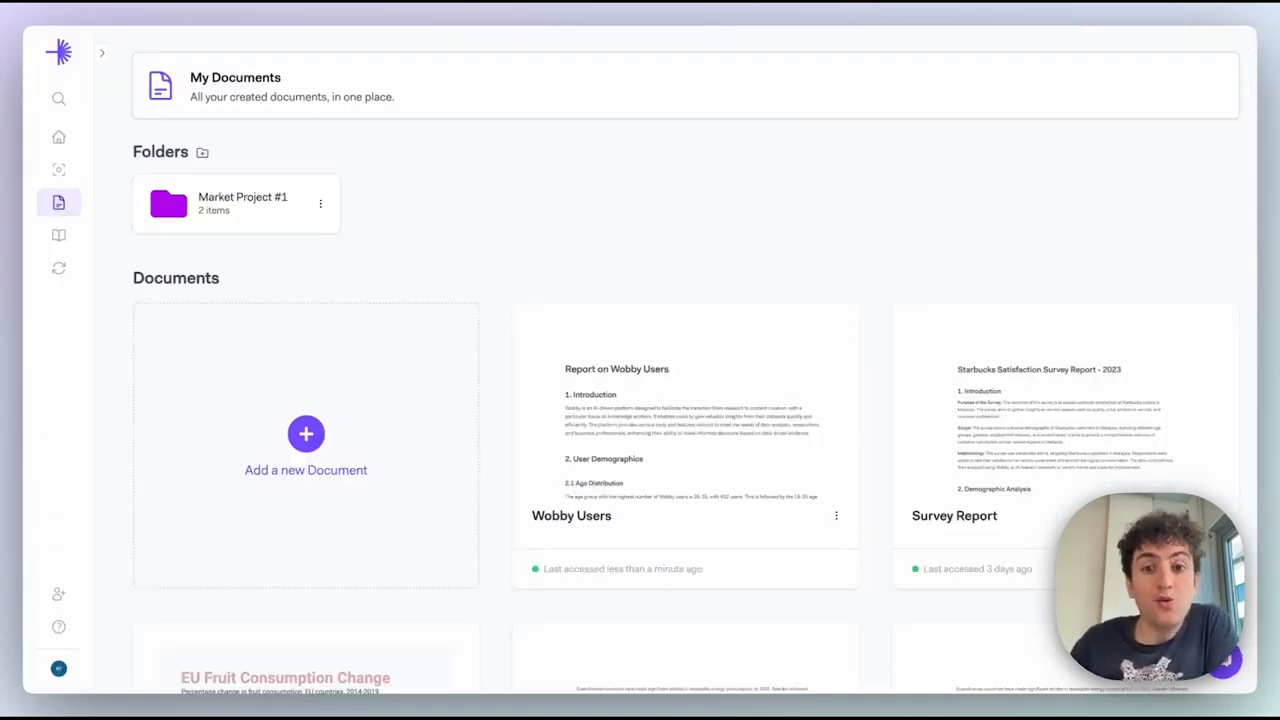
# - Open the Wobby Users document and examine its introduction, age distribution chart and the data attached to its chat
pyautogui.click(651, 432)
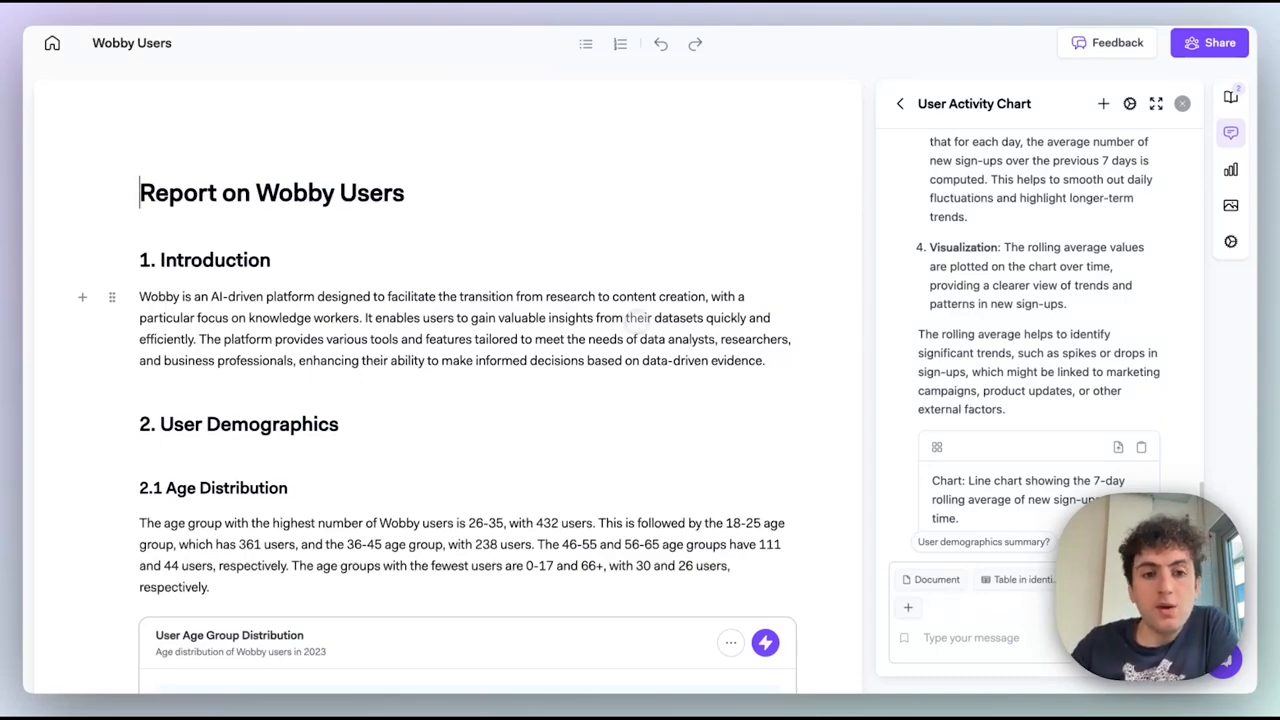
pyautogui.tripleClick(270, 318)
pyautogui.click(425, 339)
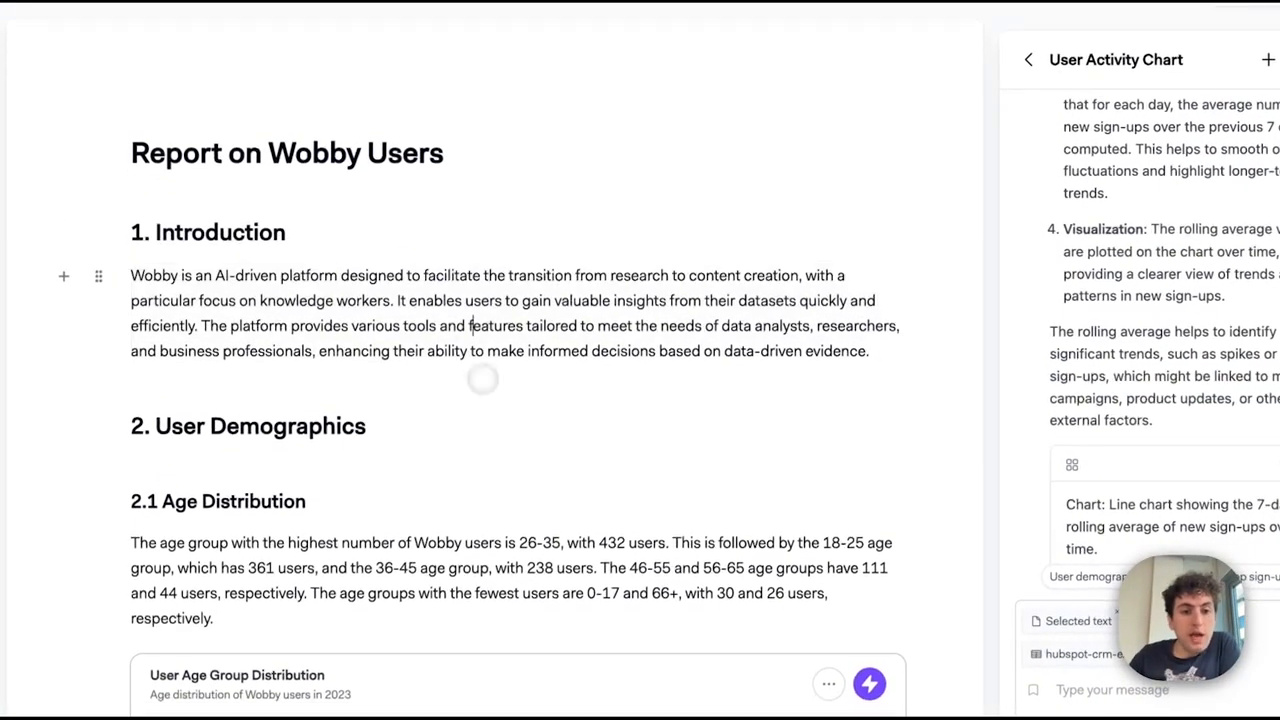
pyautogui.scroll(-4, 482, 378)
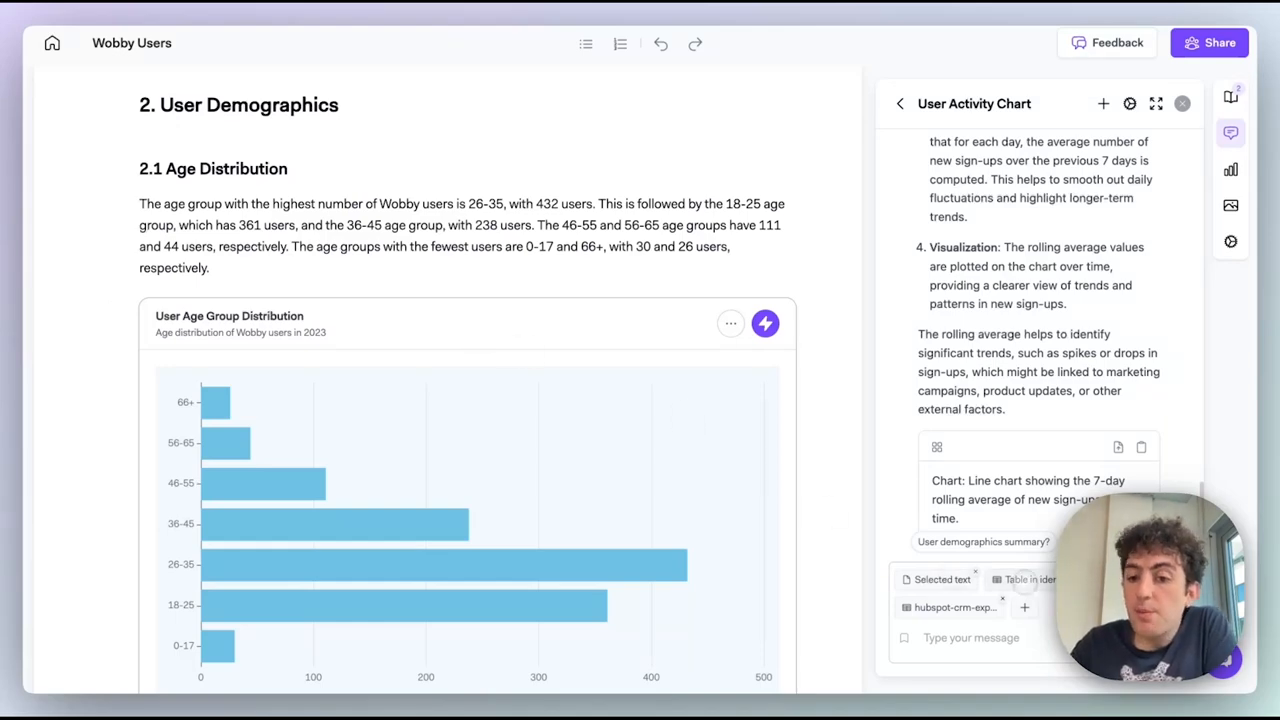
pyautogui.moveTo(1027, 584)
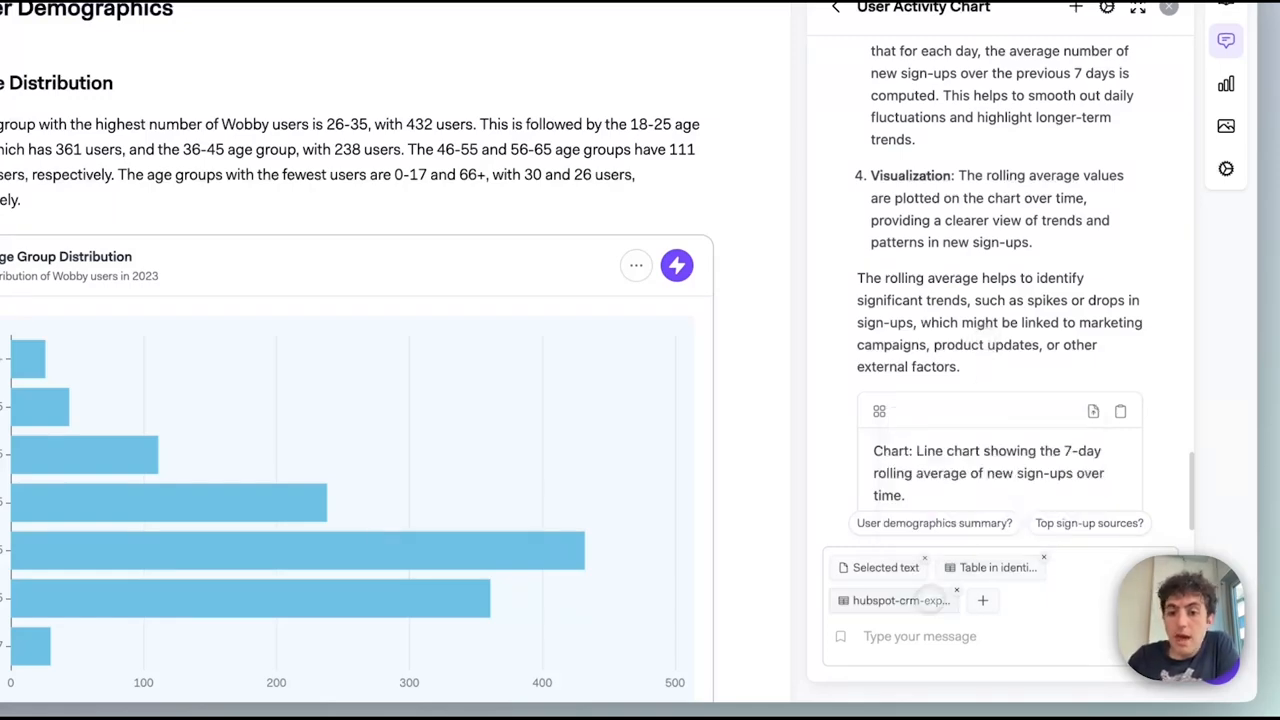
pyautogui.moveTo(904, 602)
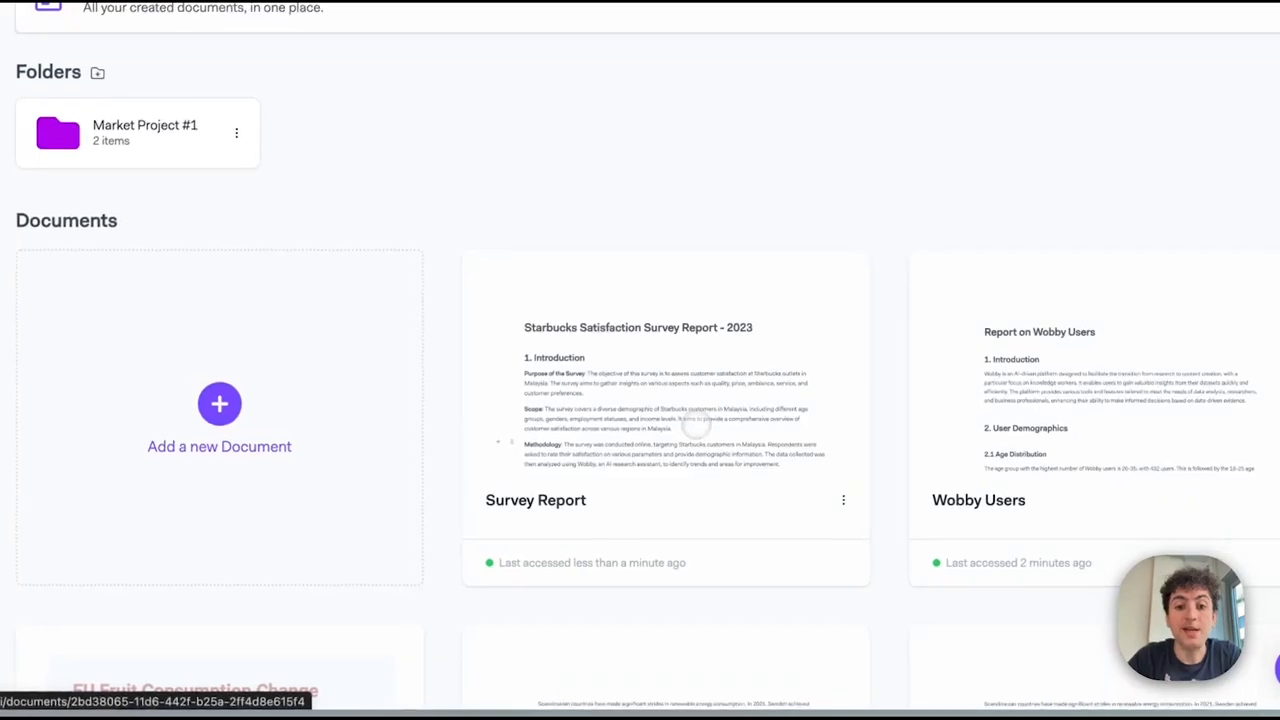
# - Open the Survey Report document and examine the columns of its attached dataset "Starbucks Satisfaction Survey in Malaysia.csv"
pyautogui.click(734, 514)
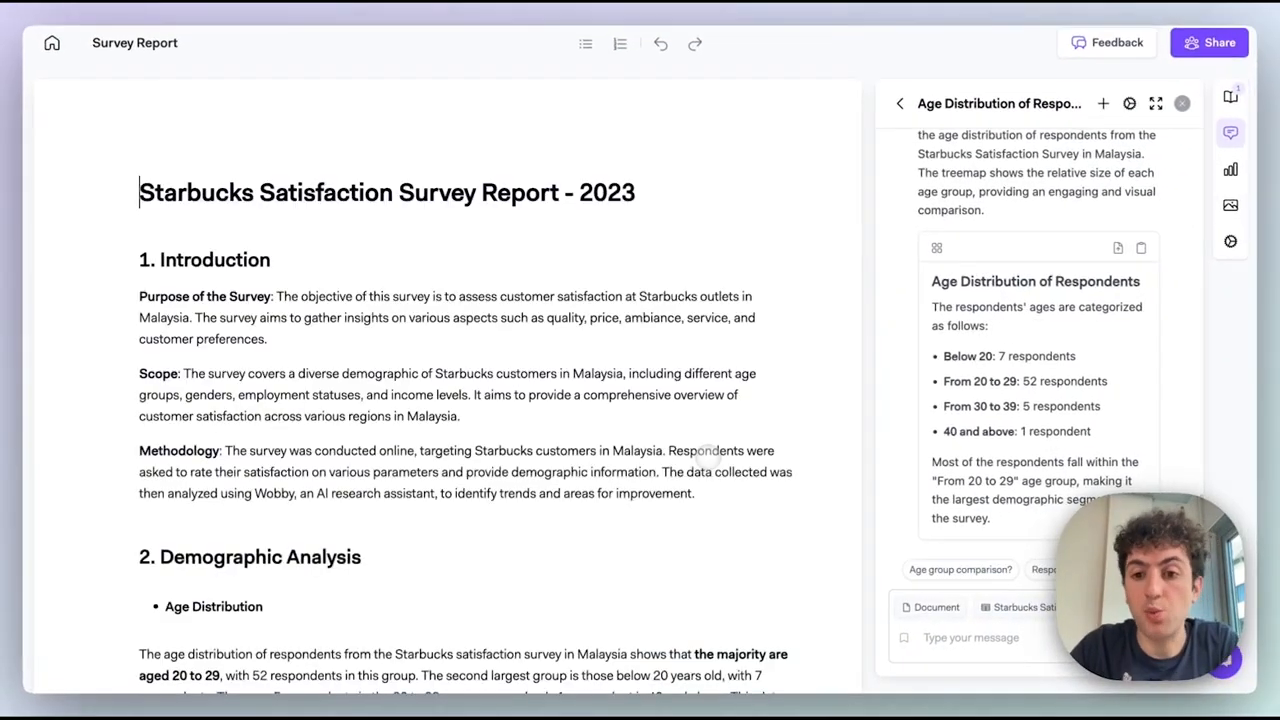
pyautogui.moveTo(995, 612)
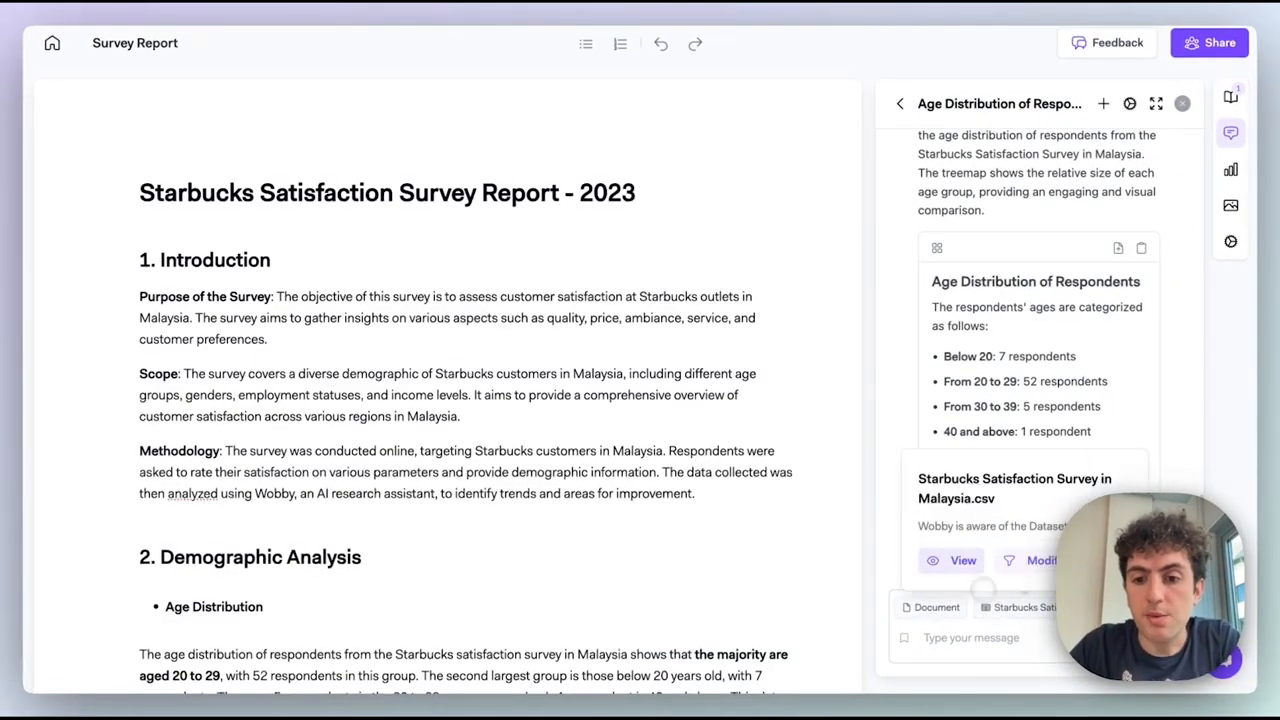
pyautogui.click(985, 561)
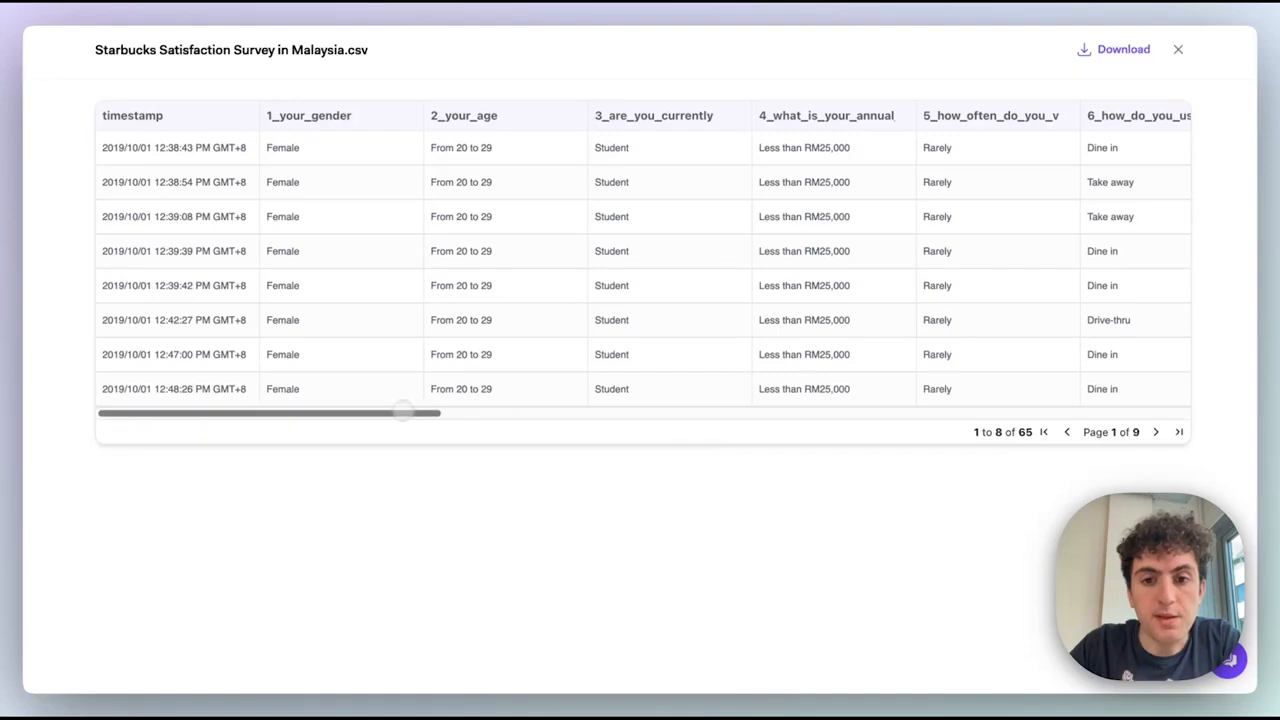
pyautogui.hscroll(5, 470, 417)
pyautogui.moveTo(523, 420); pyautogui.dragTo(383, 411)
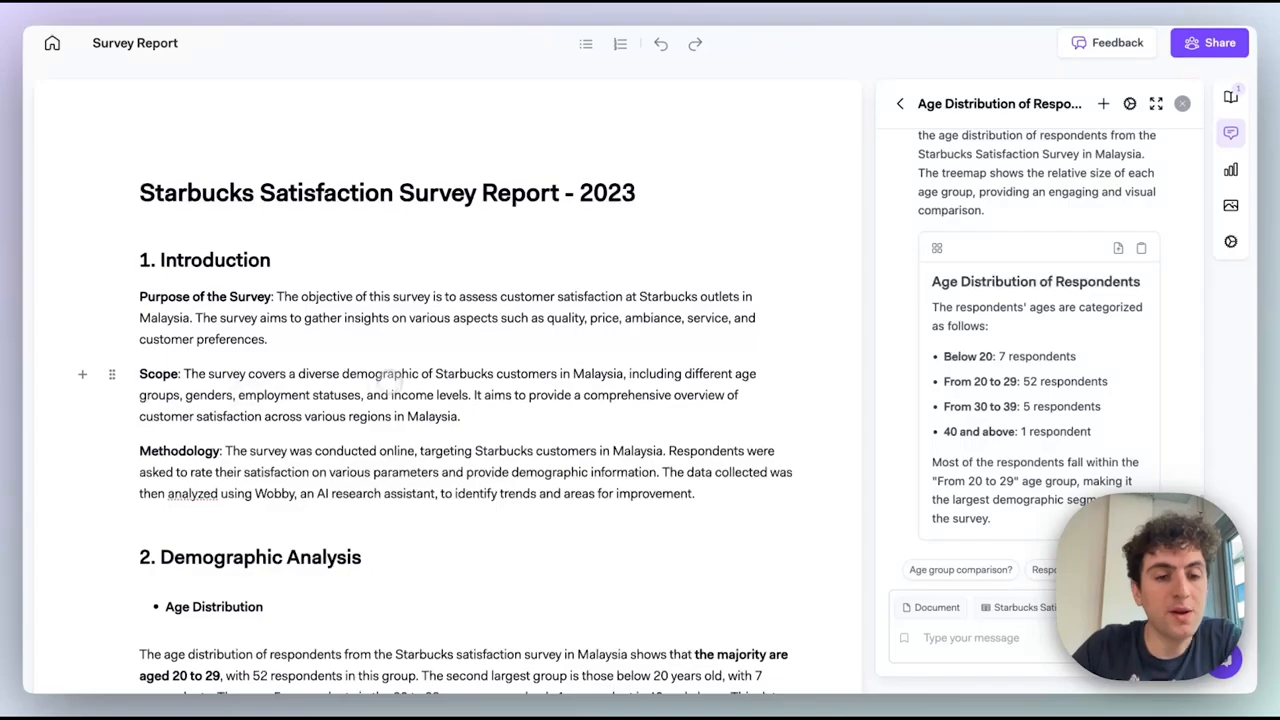
# - Review the report's Introduction paragraphs and the Age Distribution text and treemap under Demographic Analysis
pyautogui.scroll(-1, 390, 373)
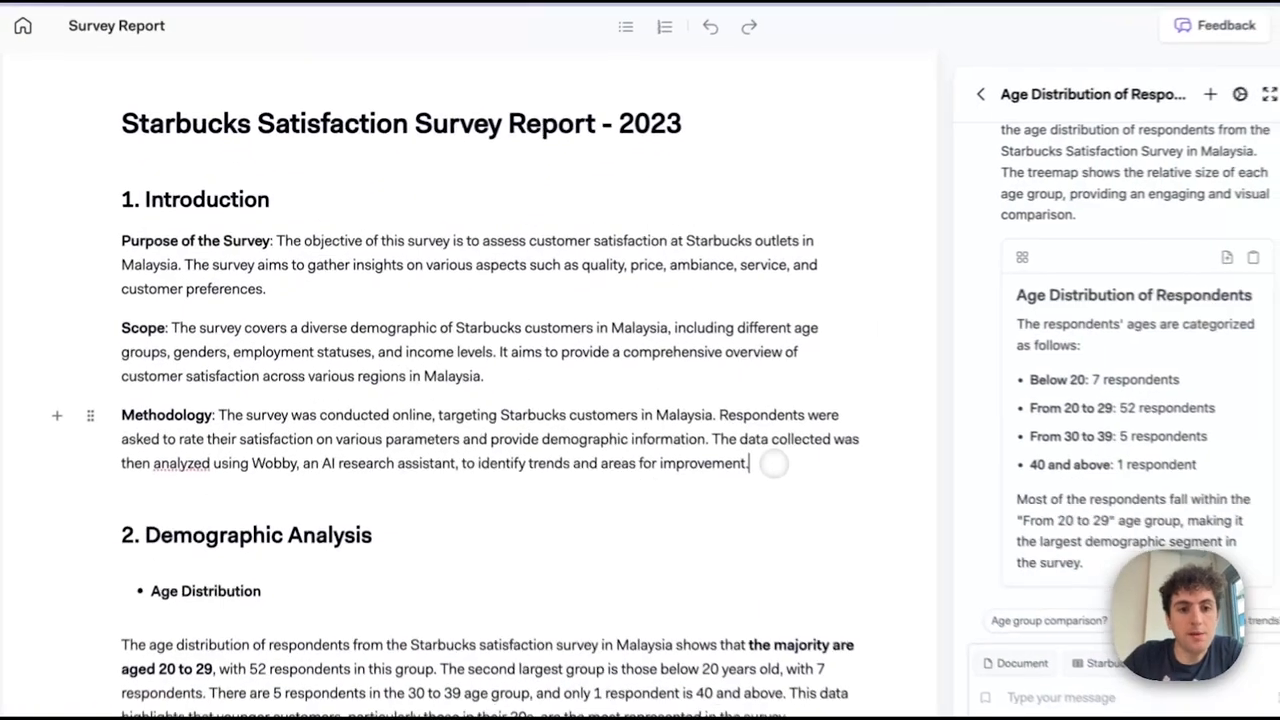
pyautogui.moveTo(716, 431); pyautogui.dragTo(301, 234)
pyautogui.click(347, 287)
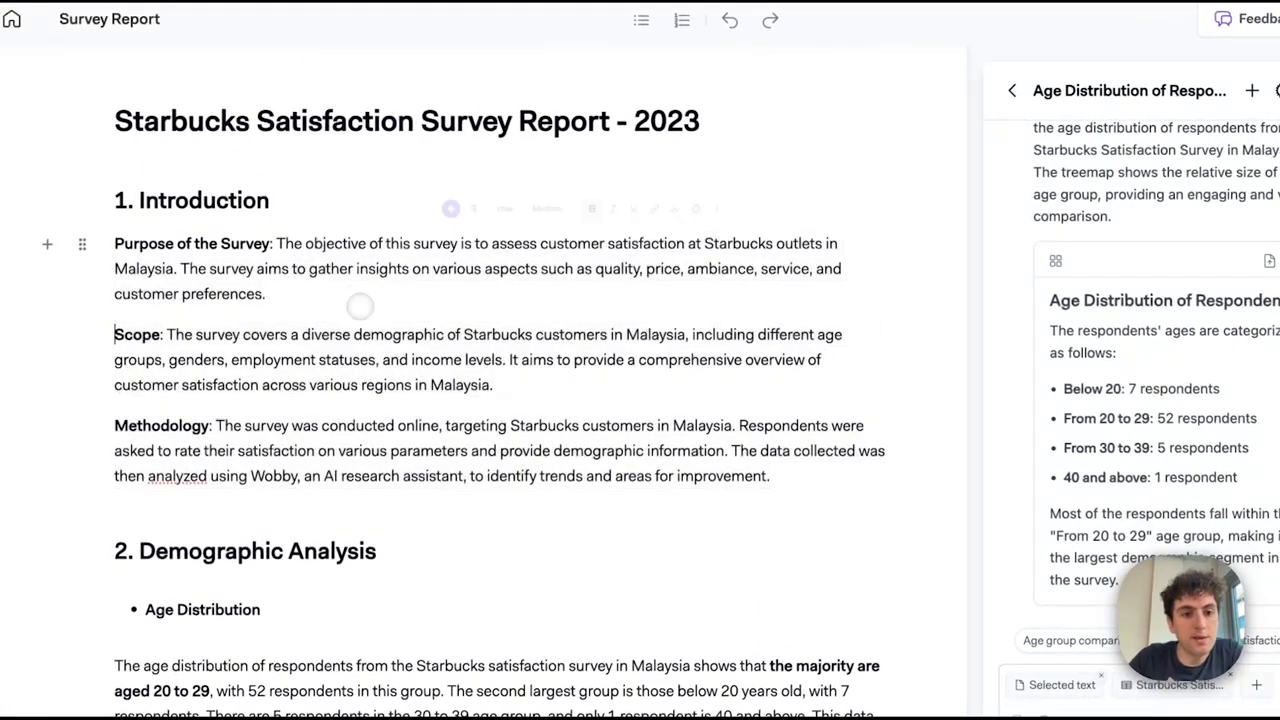
pyautogui.scroll(-2, 430, 370)
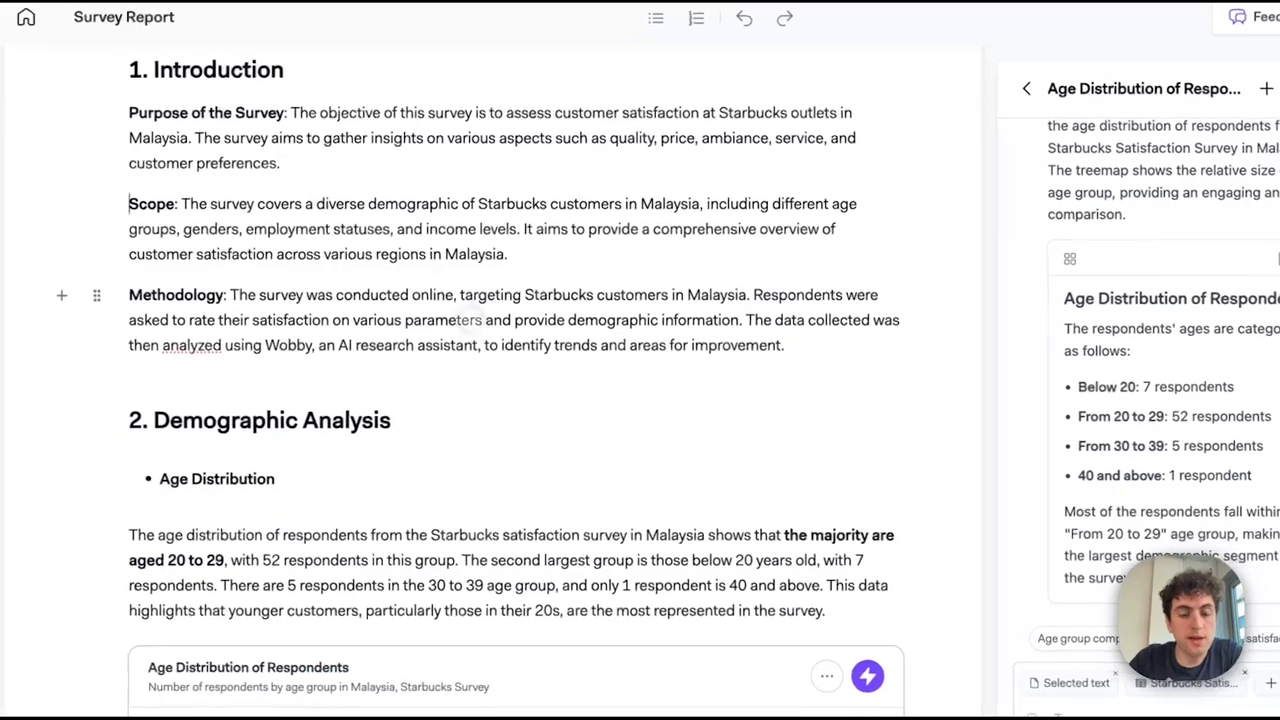
pyautogui.scroll(-4, 500, 400)
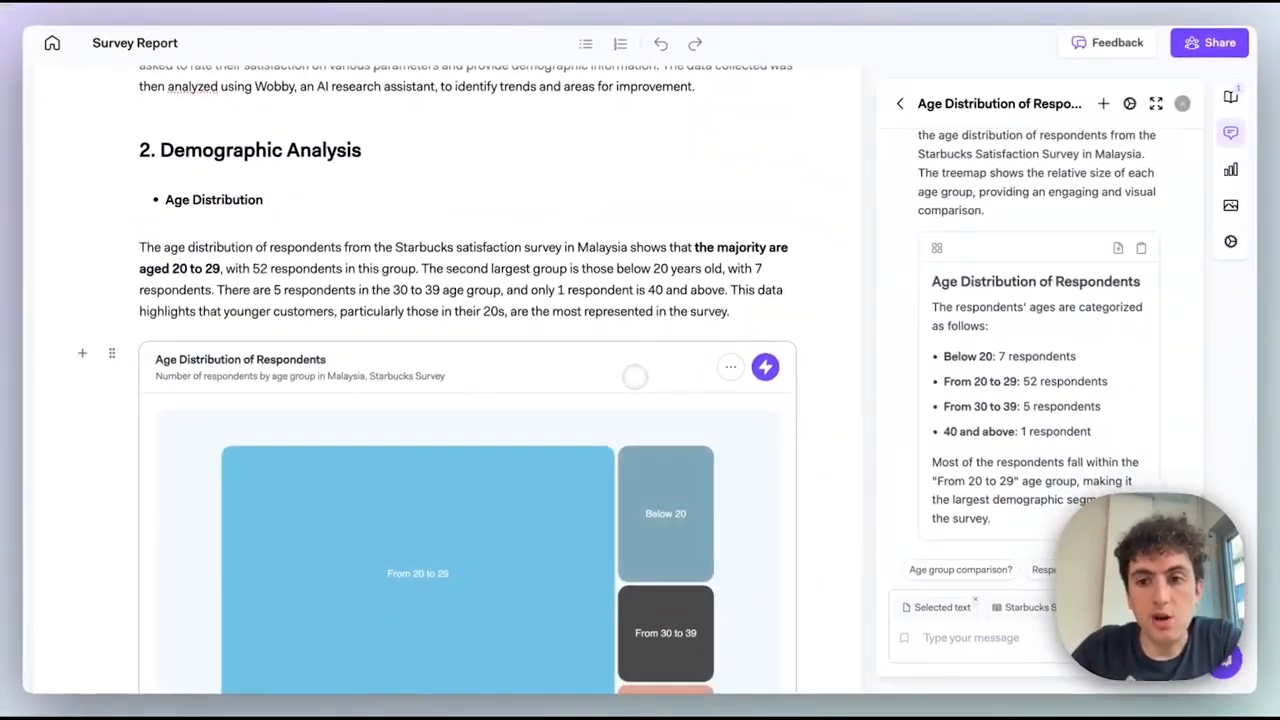
pyautogui.scroll(3, 618, 294)
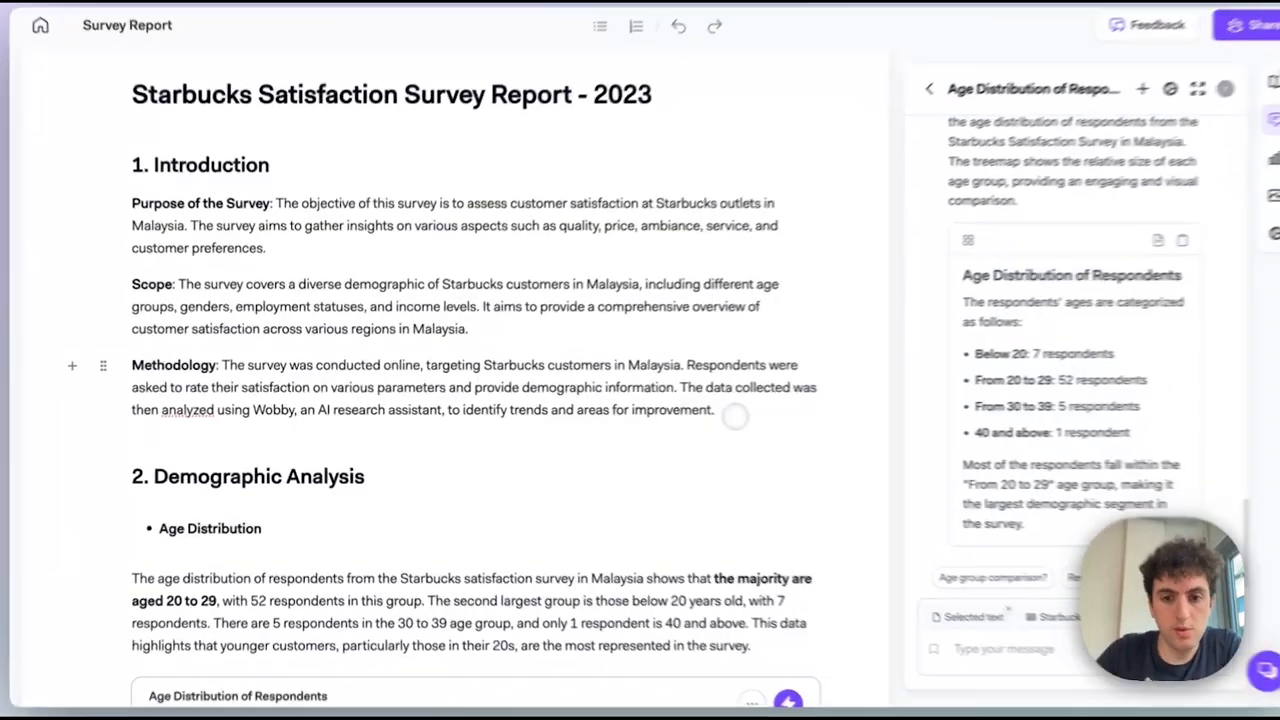
# - Select the Methodology paragraph and examine the AI rewriting and translation options offered for it
pyautogui.moveTo(700, 410); pyautogui.dragTo(151, 352)
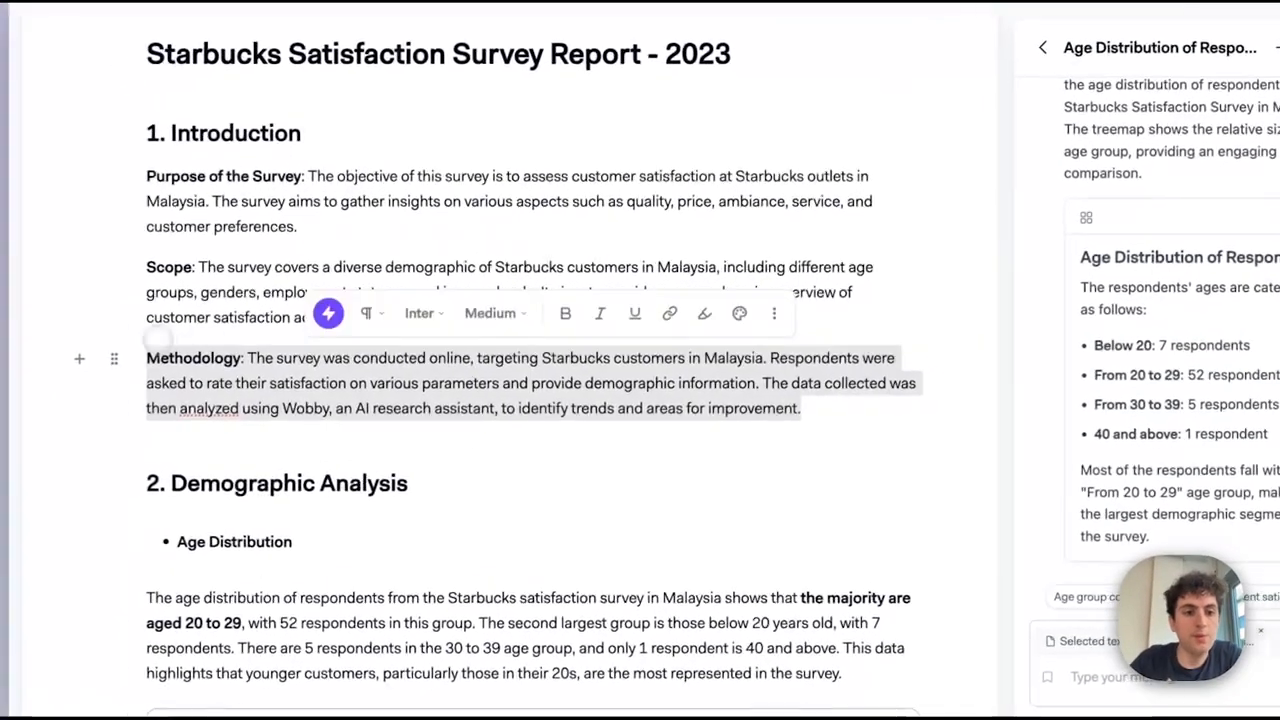
pyautogui.click(328, 313)
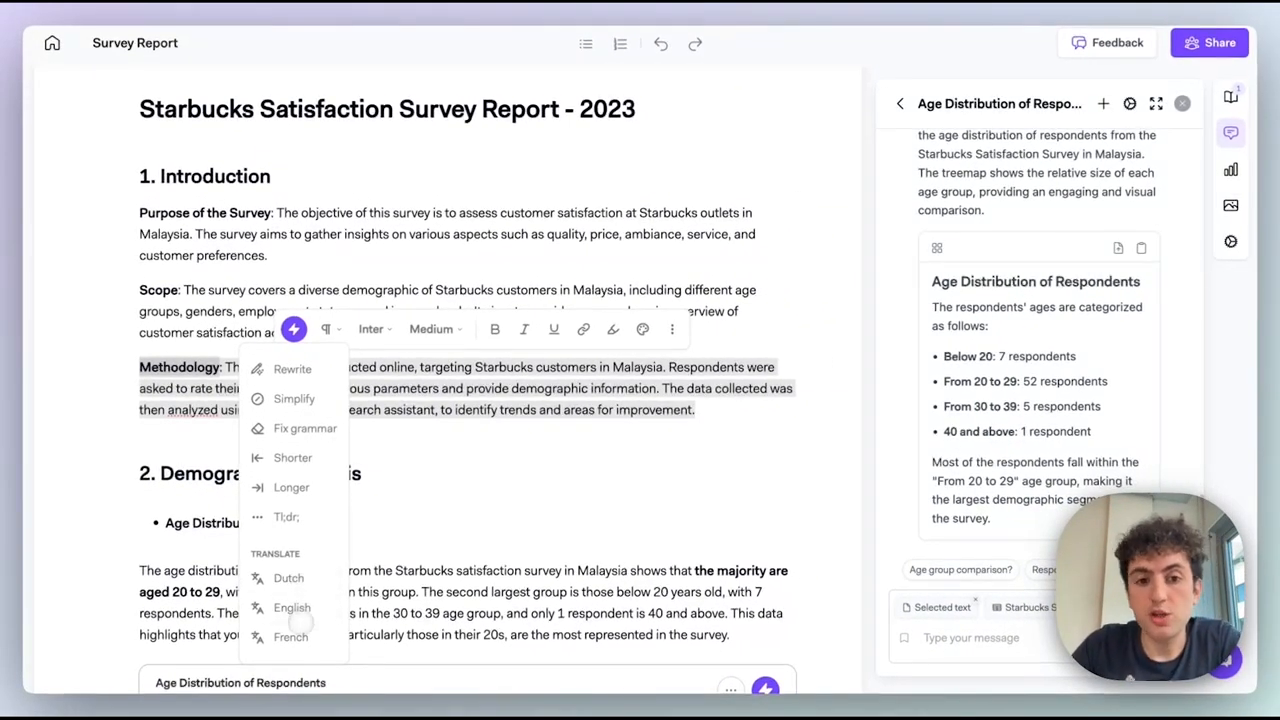
pyautogui.click(445, 497)
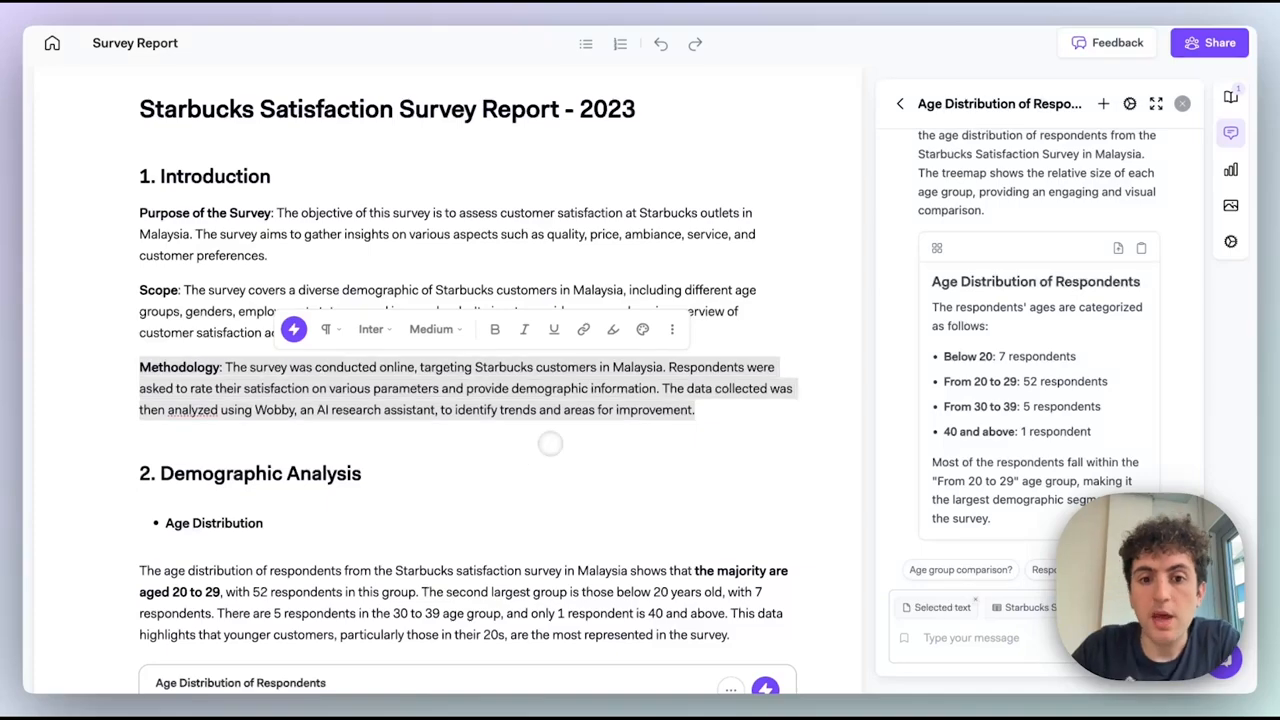
pyautogui.click(555, 445)
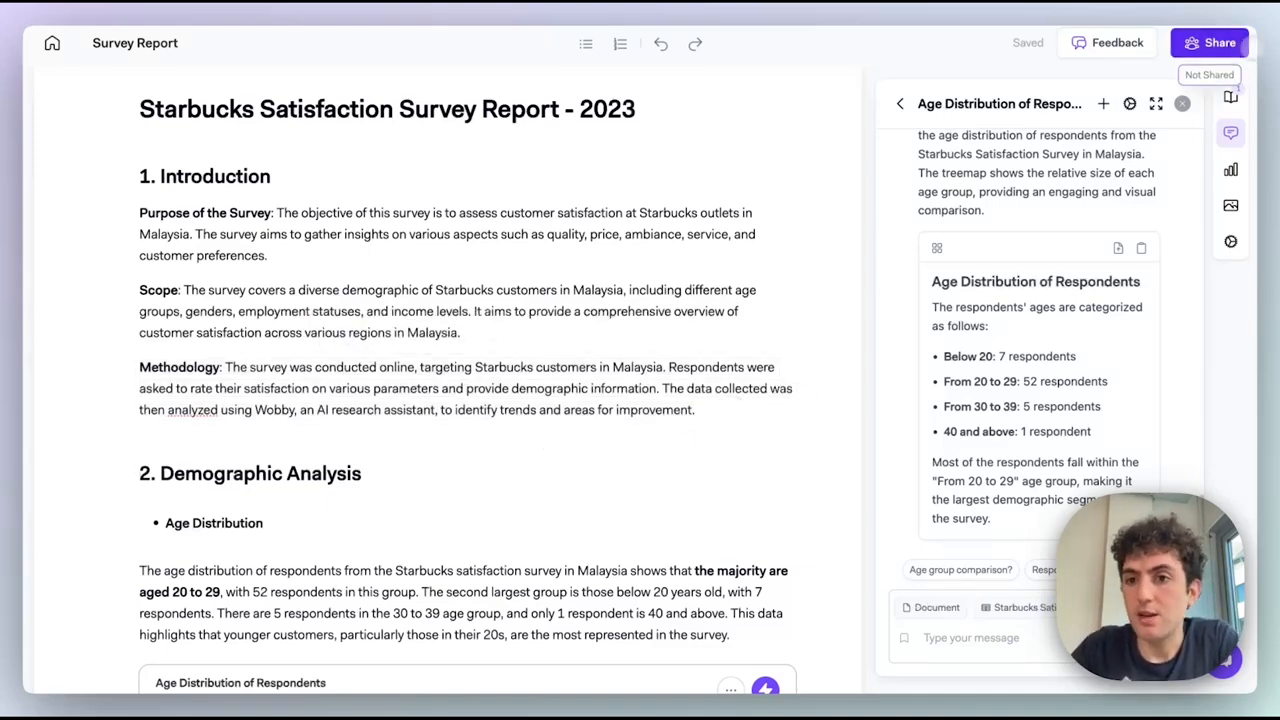
# - Set the Survey Report's sharing access to Public and bring up its export format options
pyautogui.click(1210, 43)
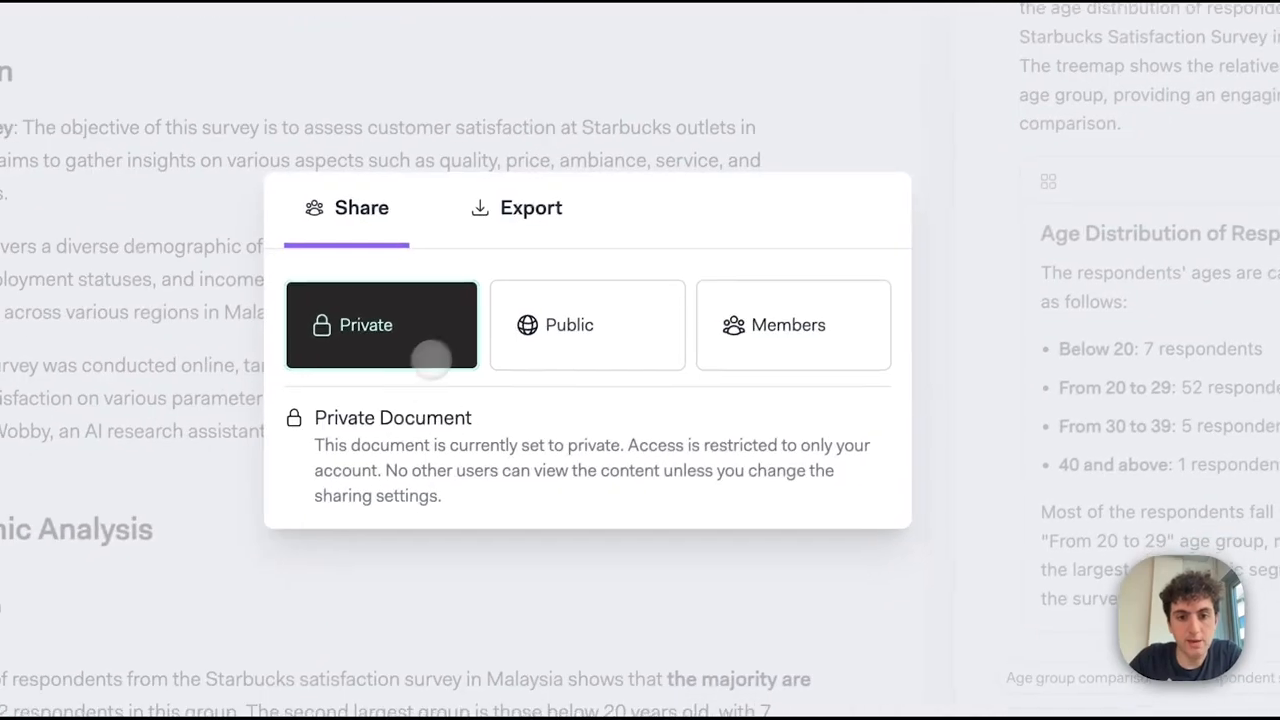
pyautogui.click(290, 525)
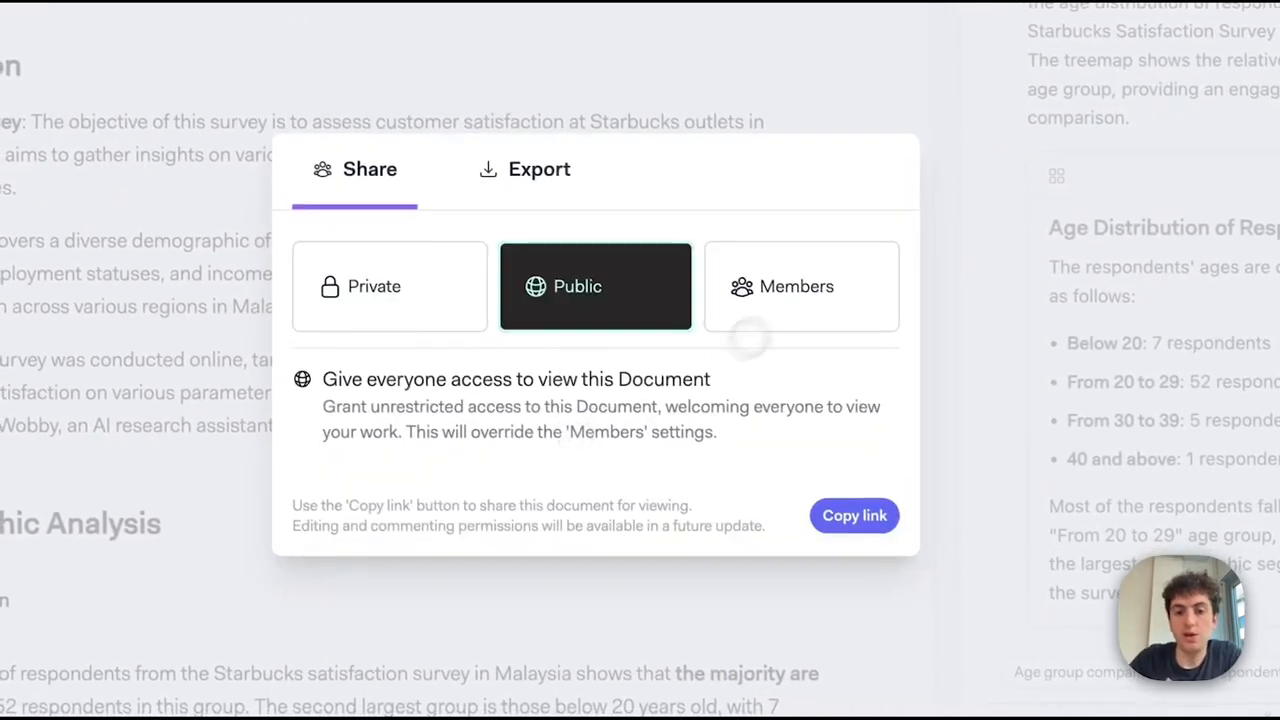
pyautogui.click(805, 292)
pyautogui.click(615, 254)
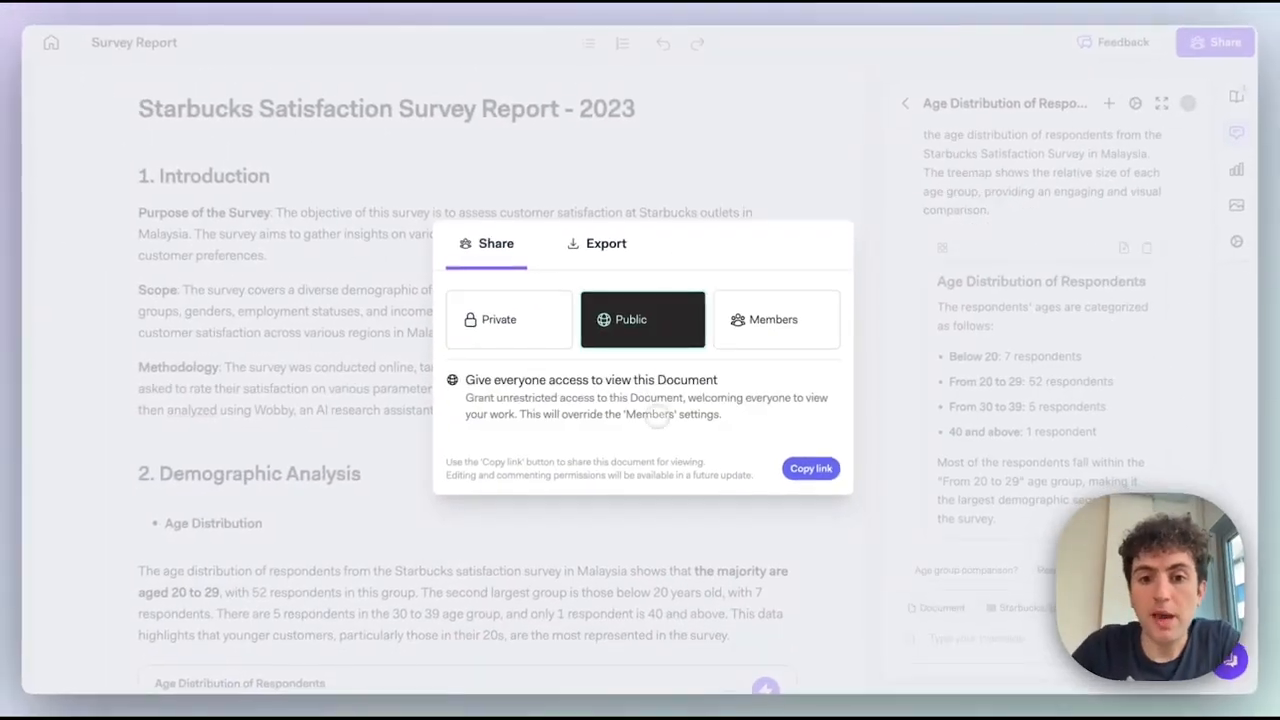
pyautogui.click(824, 538)
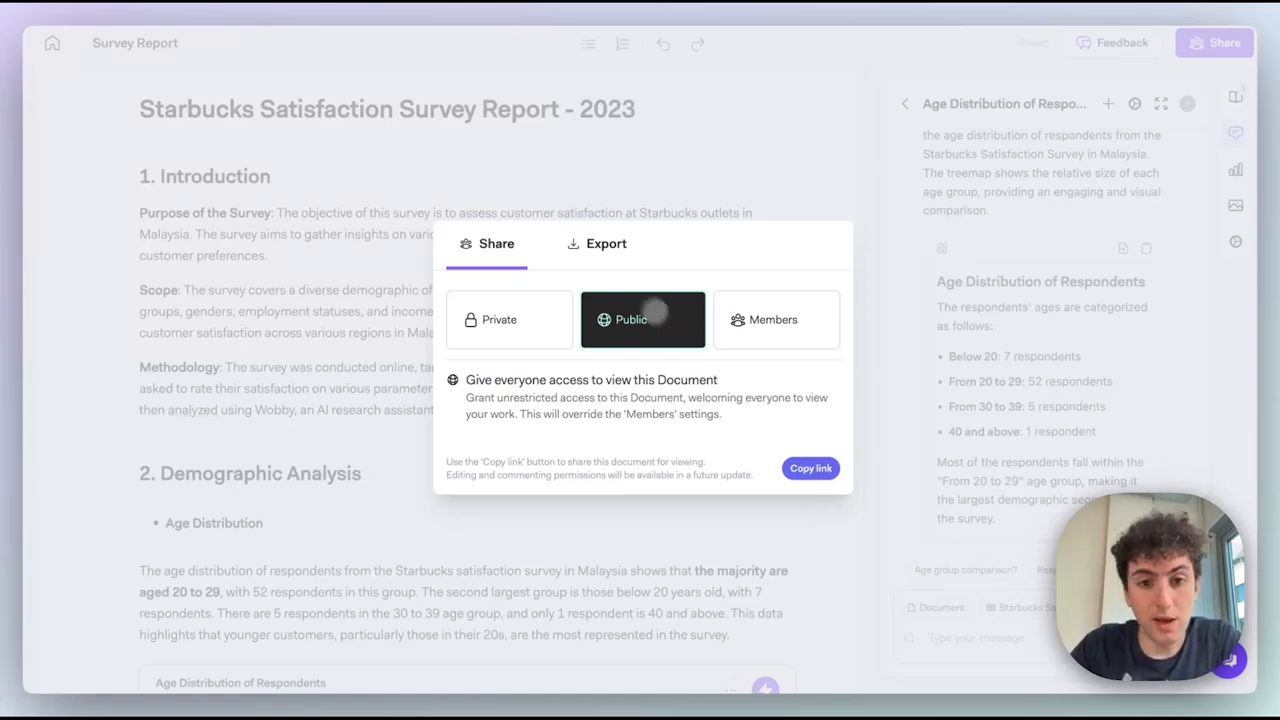
pyautogui.click(608, 244)
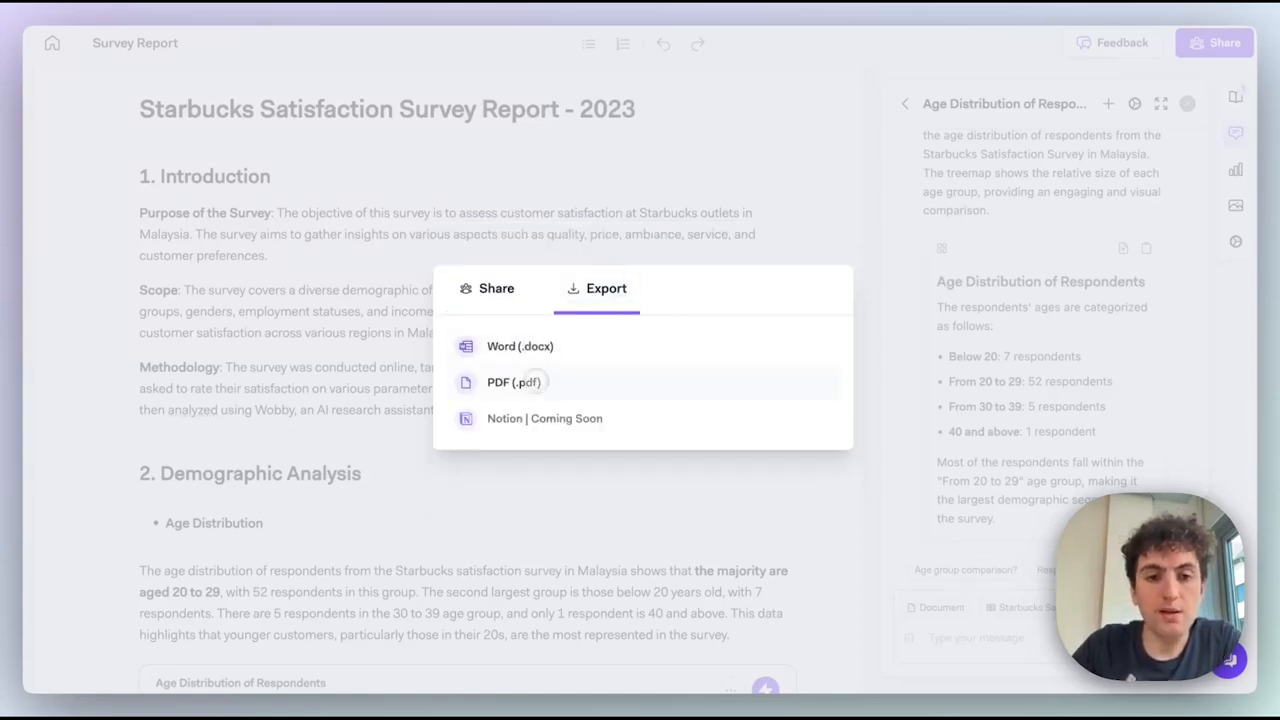